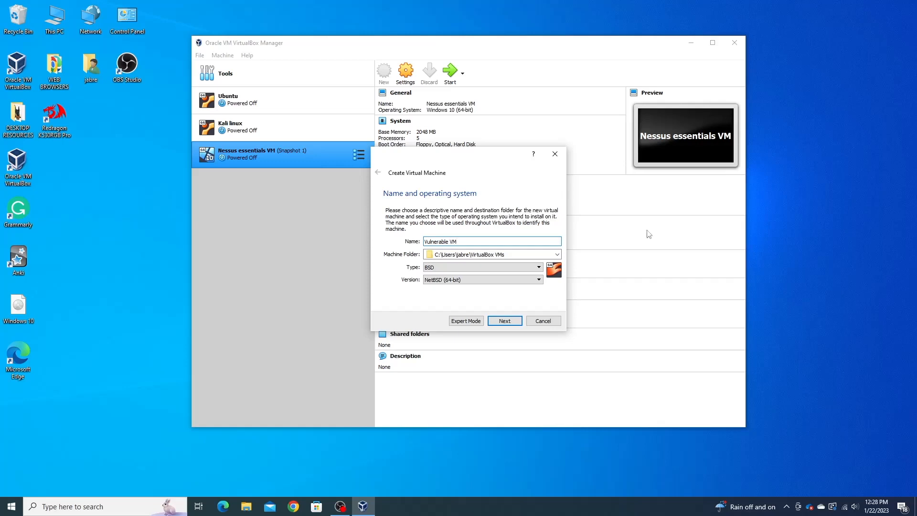
Step: Set the Vulnerable VM's operating system to Microsoft Windows, version Windows 10 (64-bit), and continue to memory size
click(499, 268)
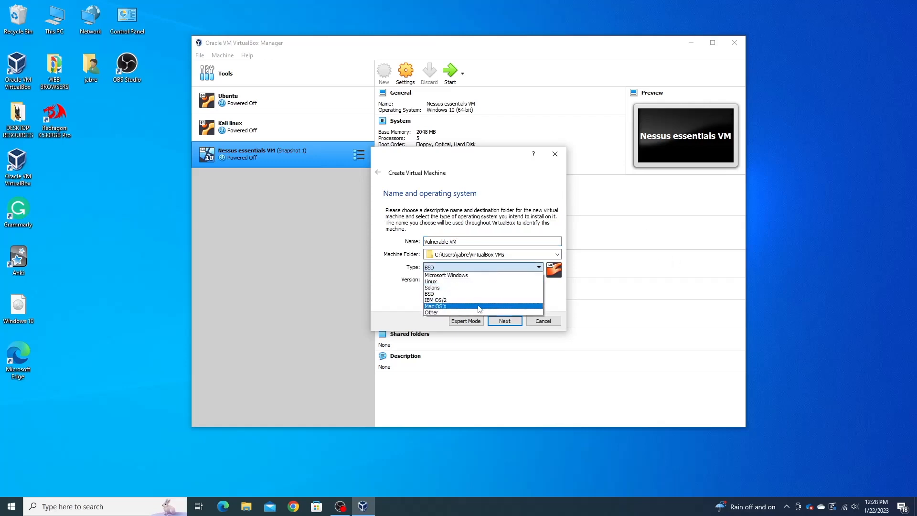
click(475, 276)
click(476, 281)
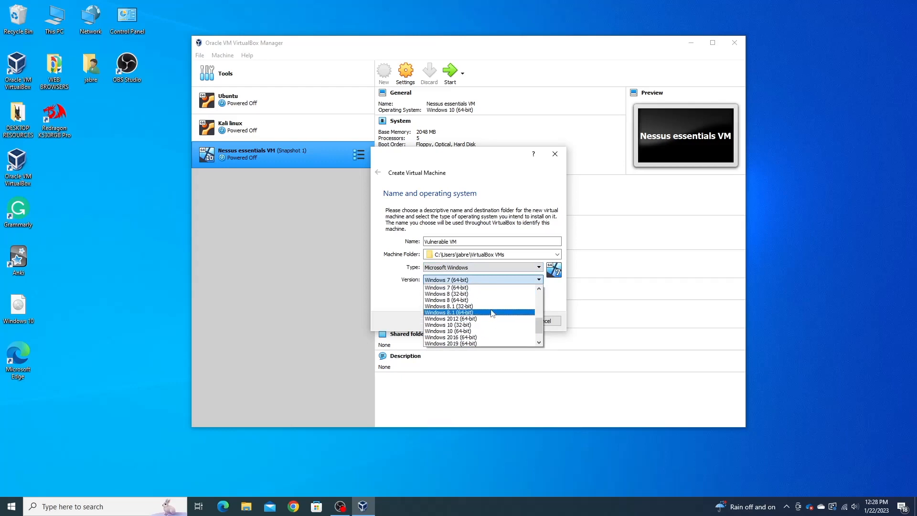
click(493, 332)
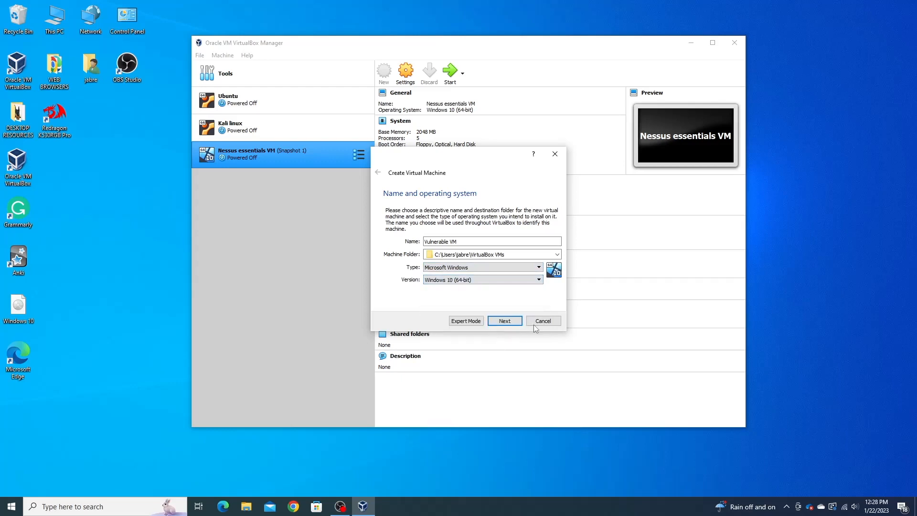
click(504, 321)
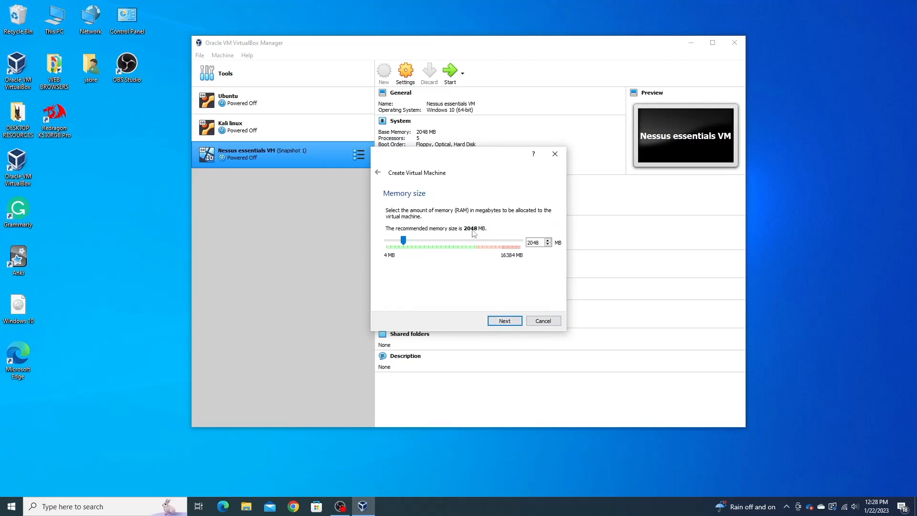
Step: Finish creating the machine with 2048 MB of memory and a dynamically allocated 50 GB VDI hard disk
click(511, 323)
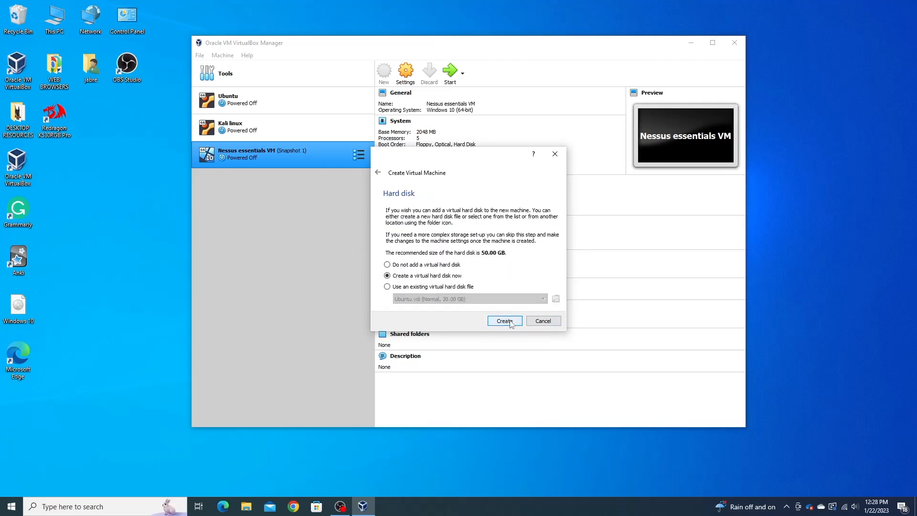
click(504, 319)
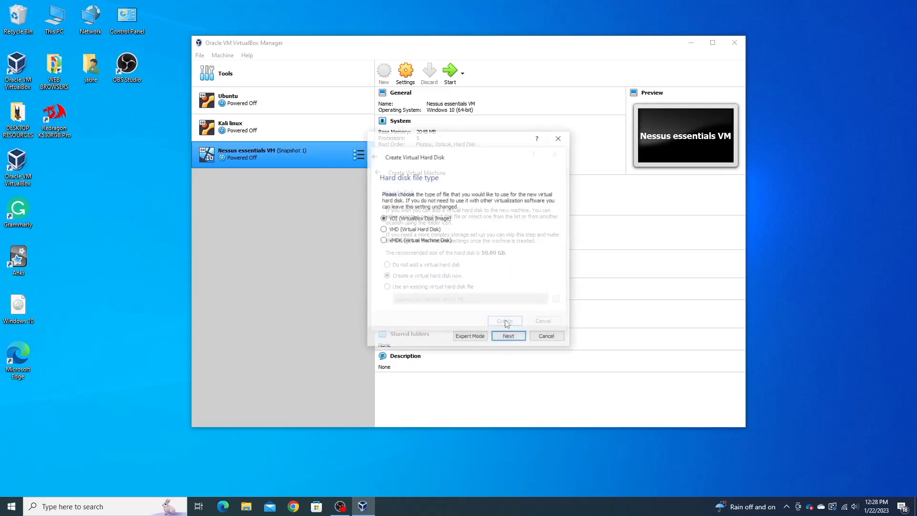
click(509, 338)
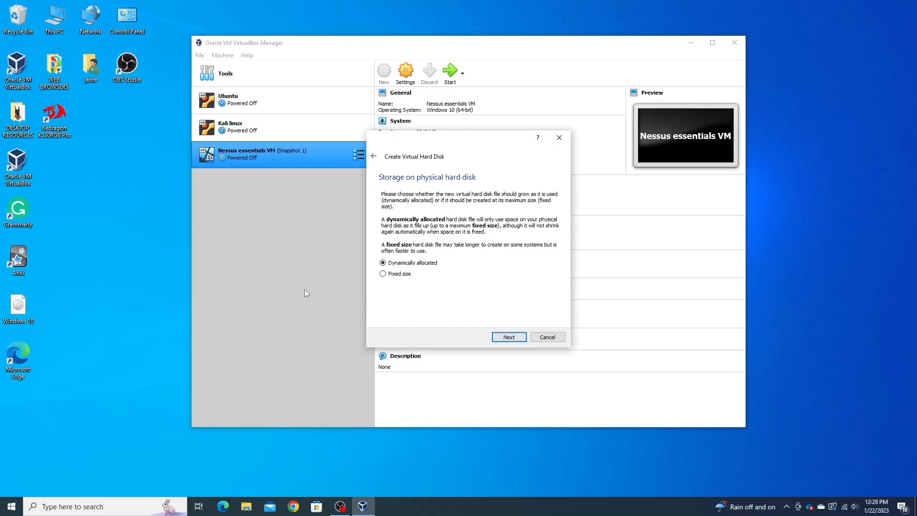
click(500, 339)
click(510, 338)
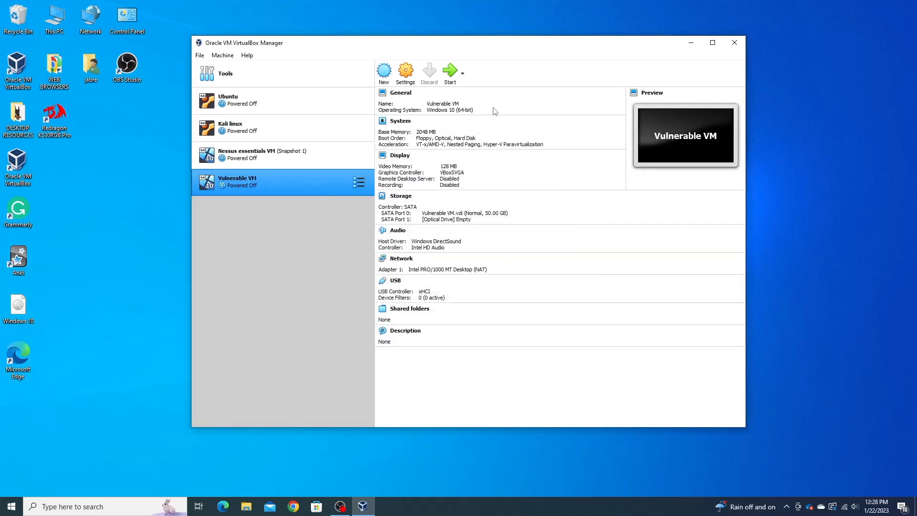
Step: Set both the shared clipboard and drag'n'drop of the Vulnerable VM to Bidirectional
click(410, 69)
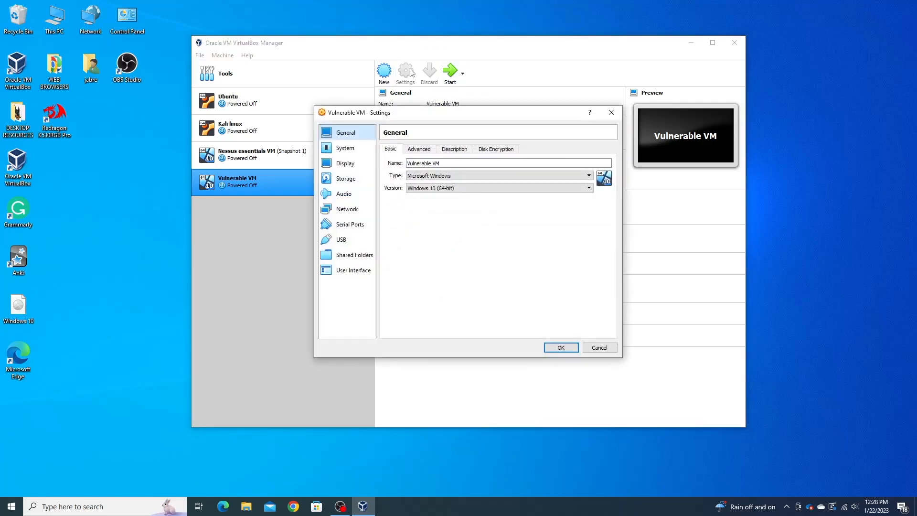
click(419, 150)
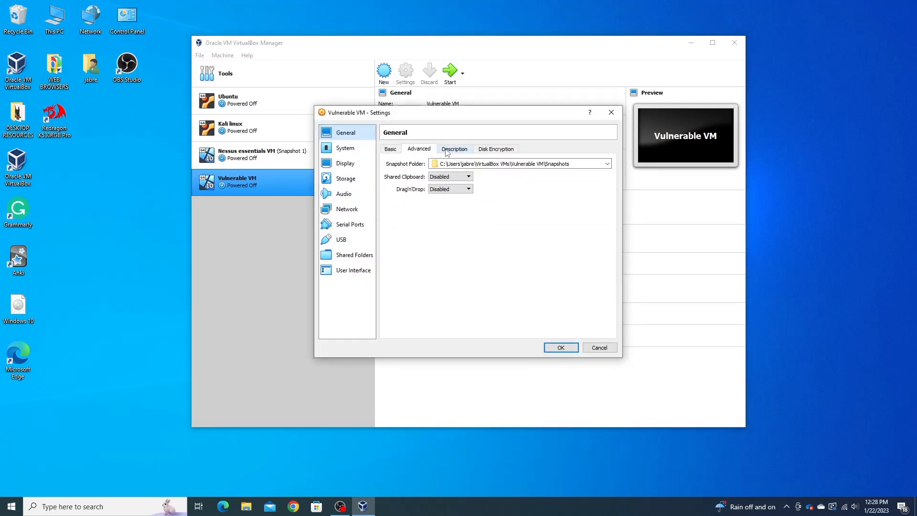
click(457, 178)
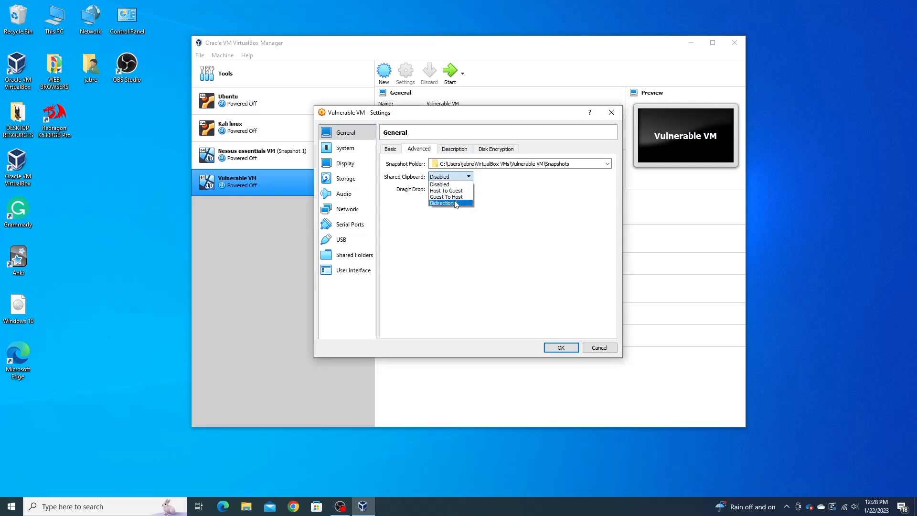
click(455, 202)
click(453, 190)
click(451, 215)
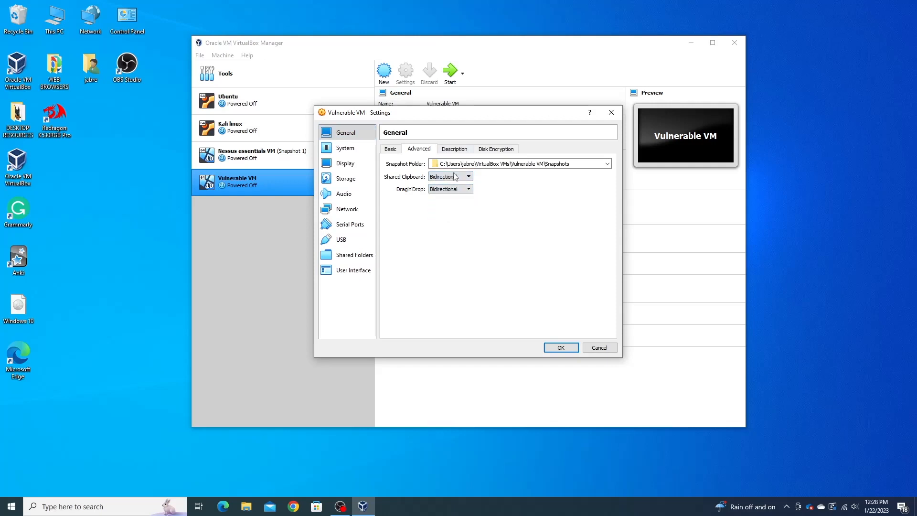
Step: Raise the Vulnerable VM's processor count to 5
click(453, 150)
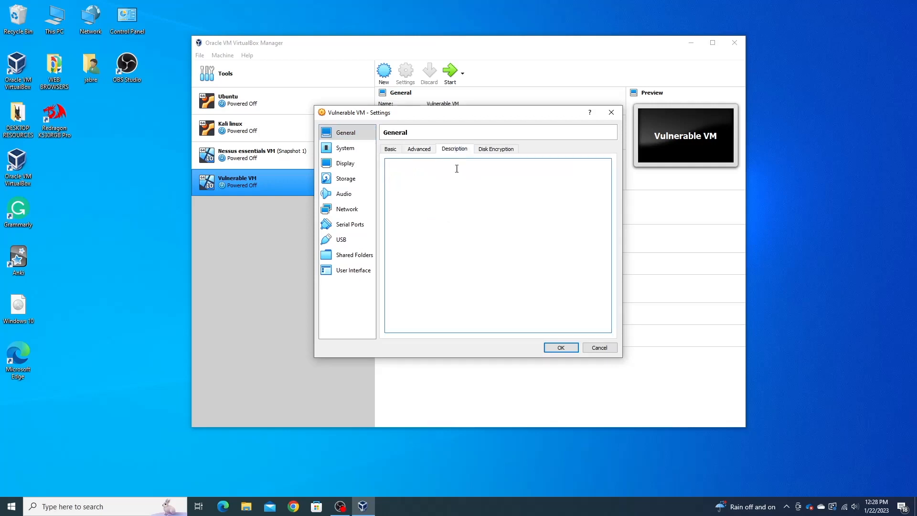
click(392, 149)
click(358, 149)
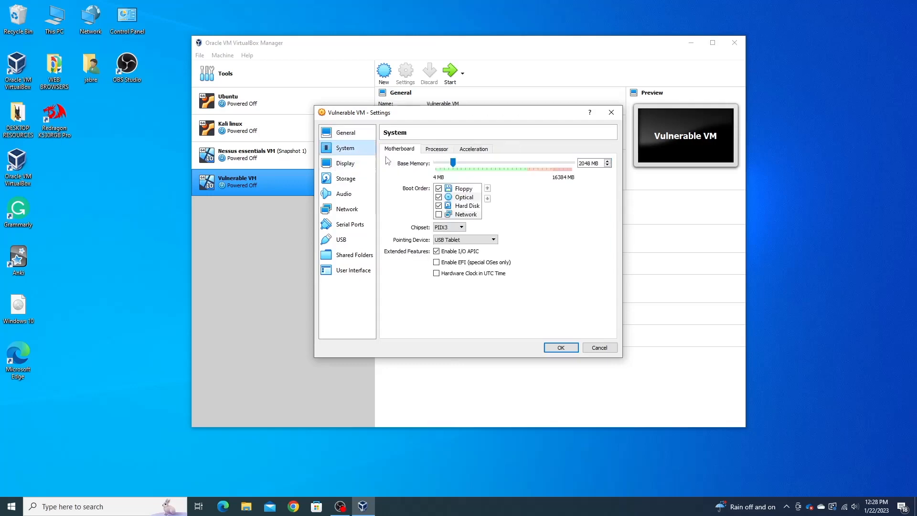
click(436, 151)
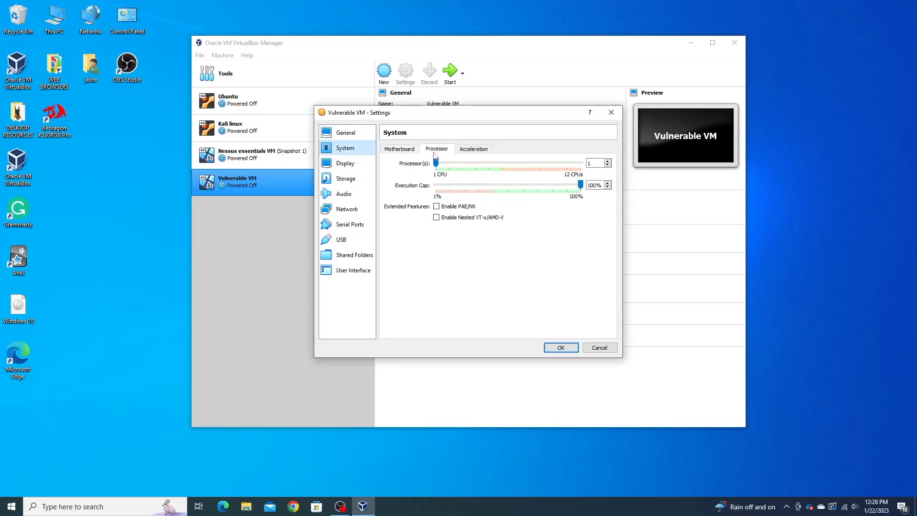
click(412, 152)
click(441, 152)
drag(436, 166, 484, 166)
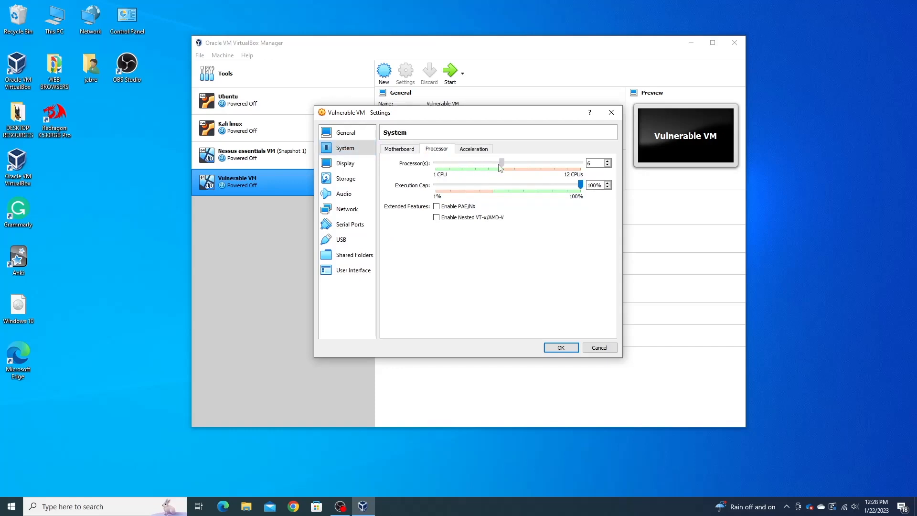
Step: Attach network Adapter 1 of the Vulnerable VM to the NAT Network named NatNetwork and save the settings
click(345, 163)
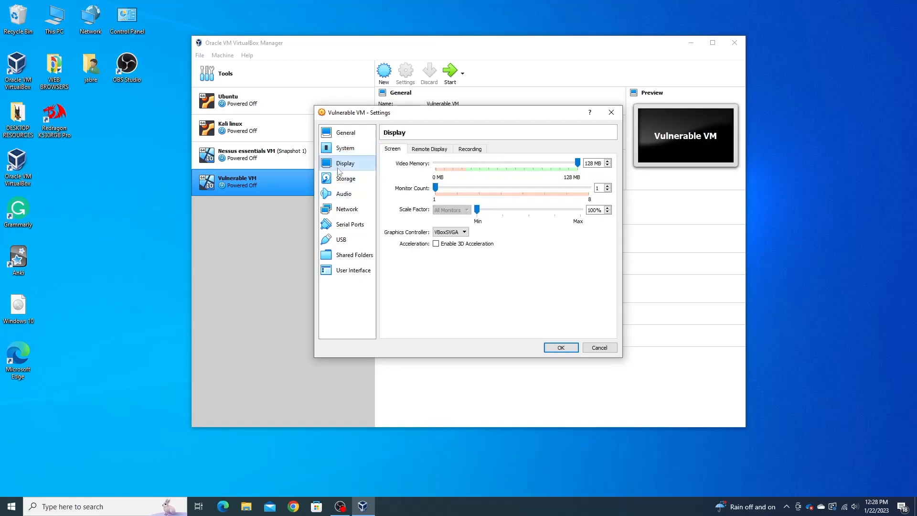
click(354, 179)
click(353, 194)
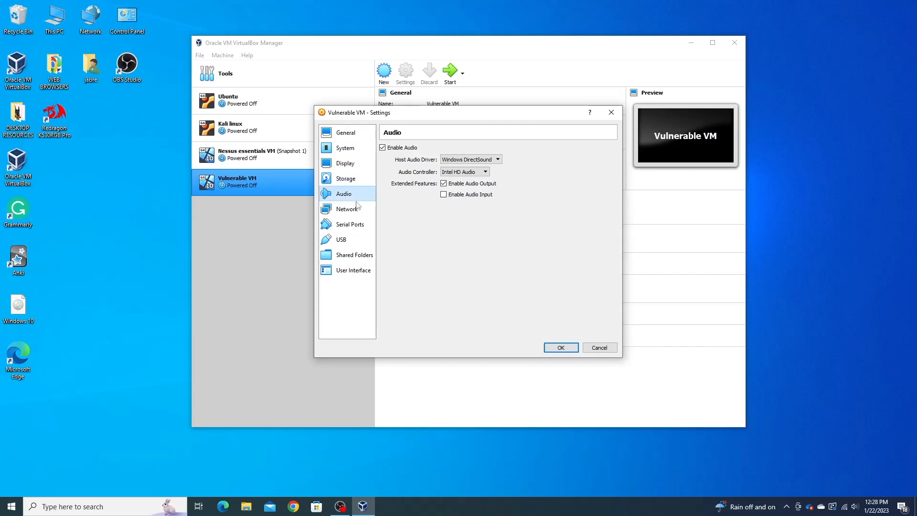
click(352, 214)
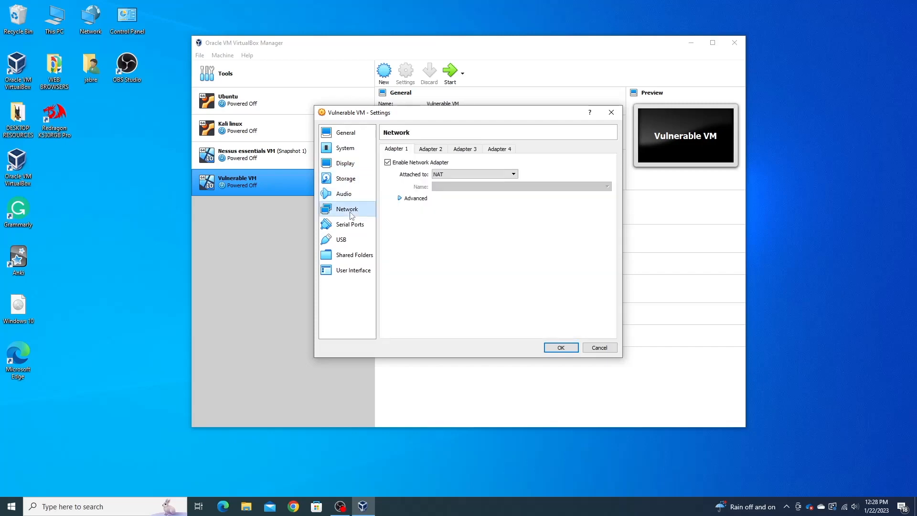
click(464, 175)
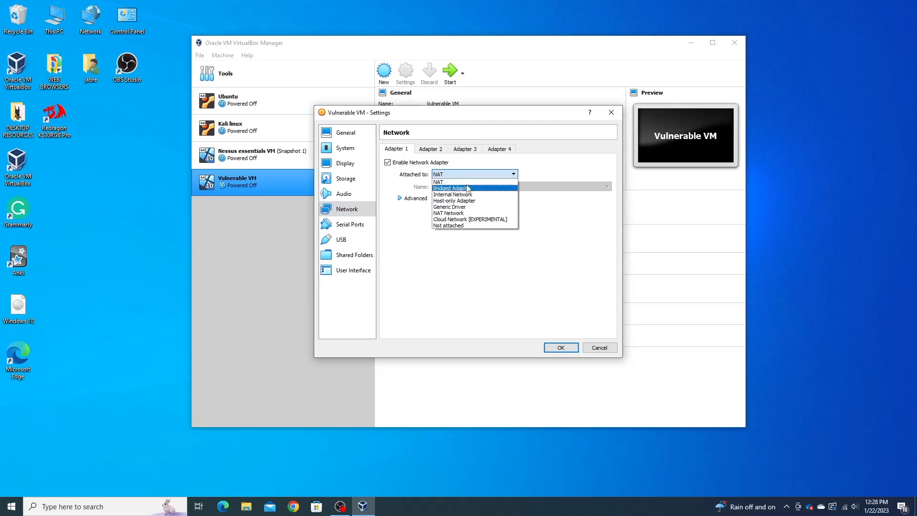
click(462, 213)
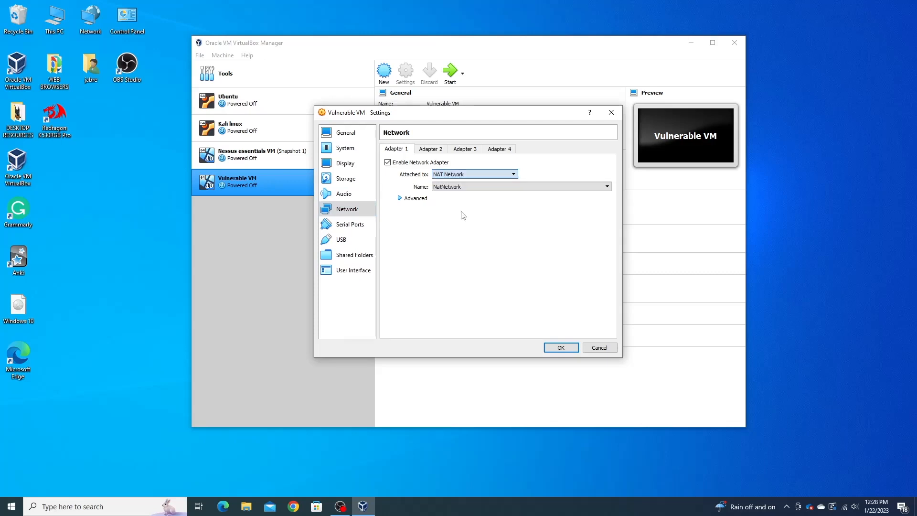
click(562, 348)
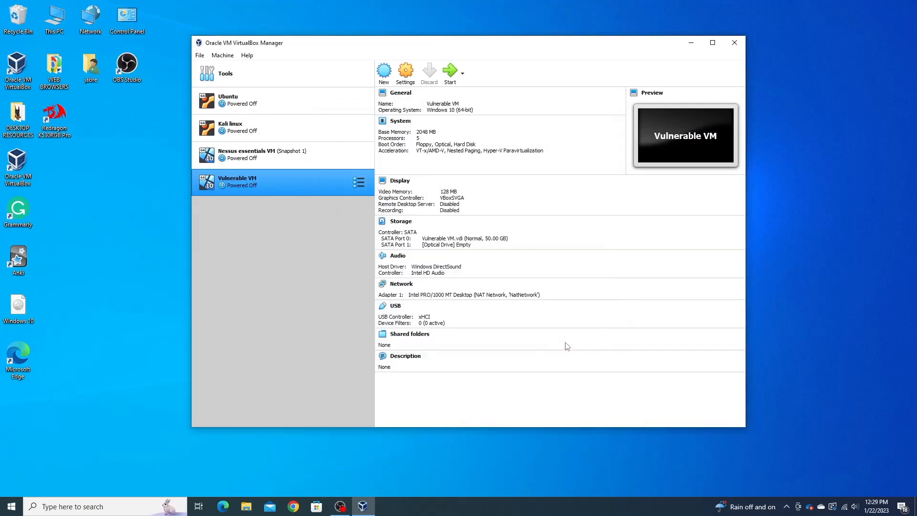
click(308, 156)
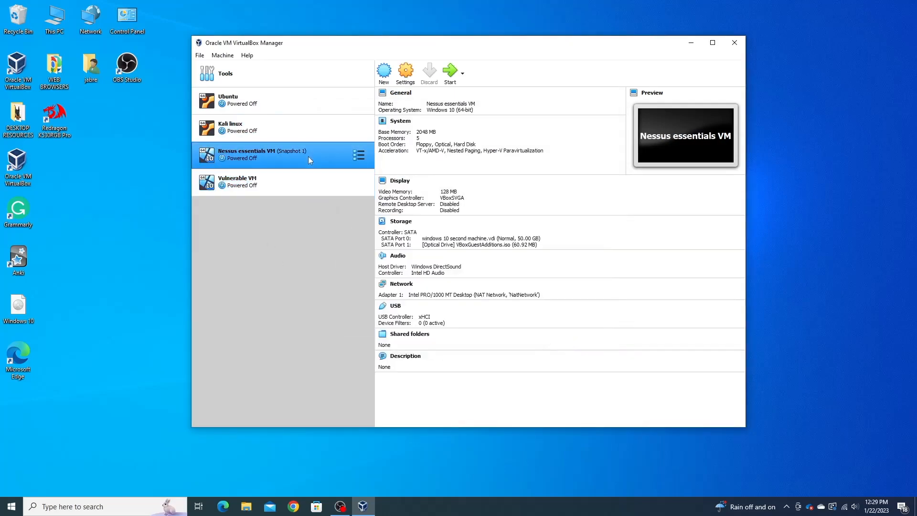
click(405, 76)
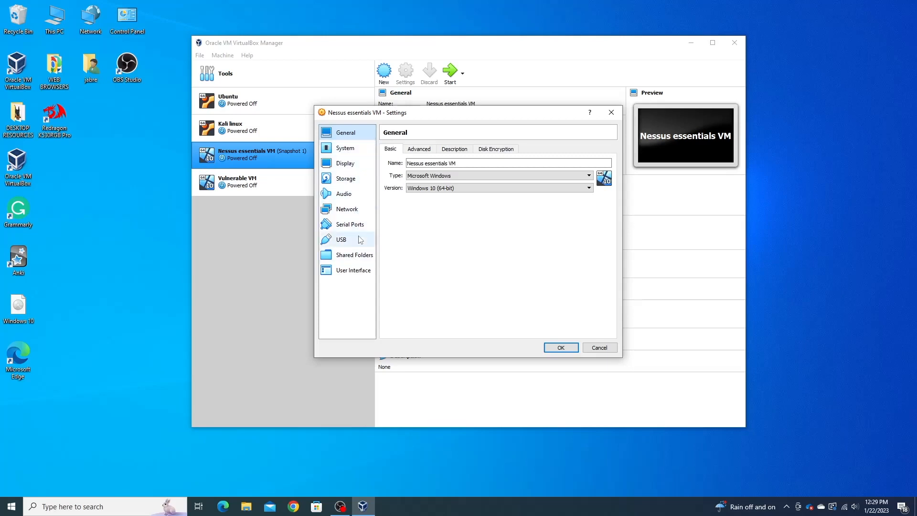
click(601, 349)
Step: Boot the Vulnerable VM from the Windows 10.iso start-up disk and minimize the VirtualBox Manager window
click(317, 187)
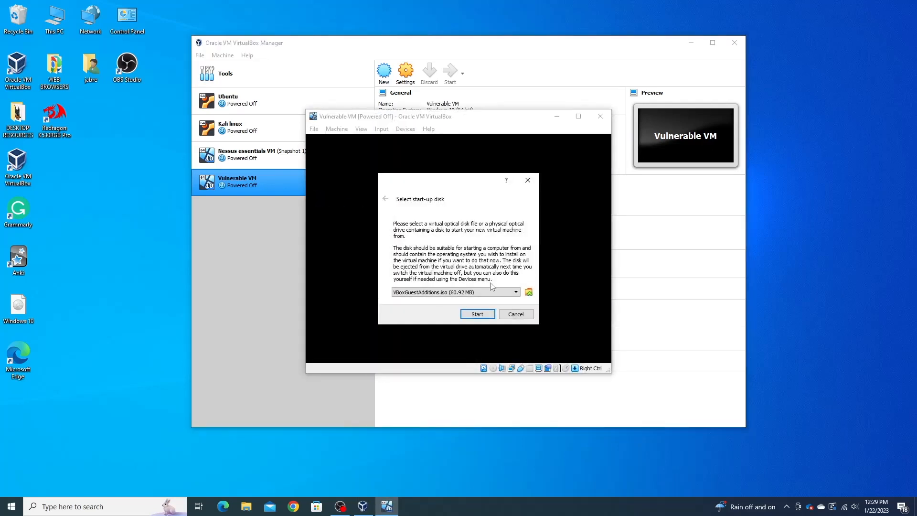
click(478, 294)
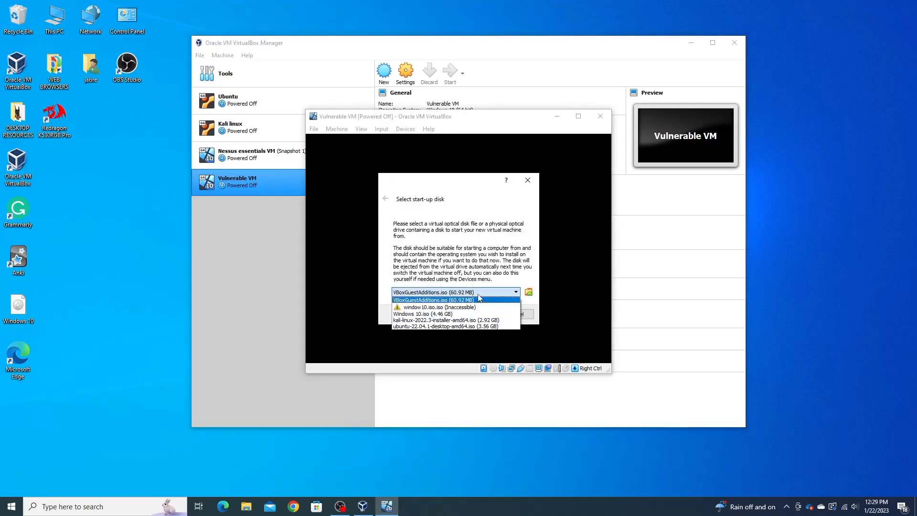
click(435, 314)
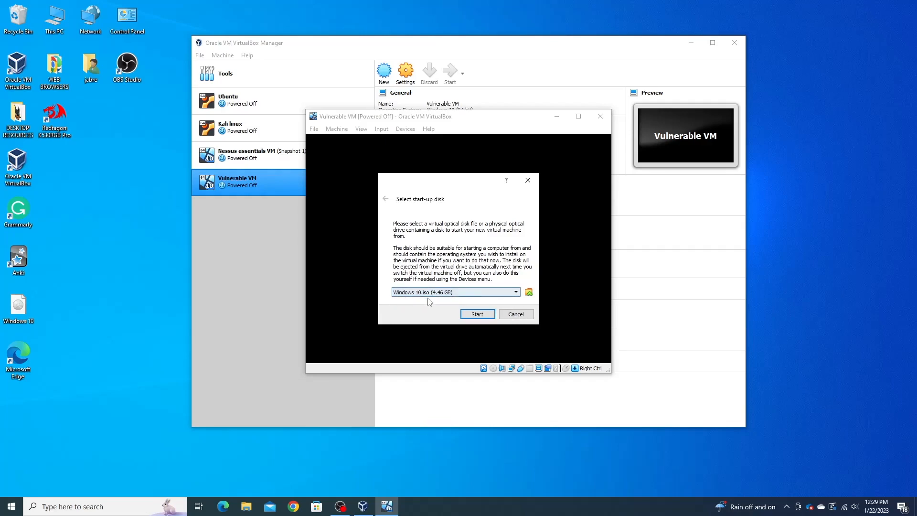
click(480, 315)
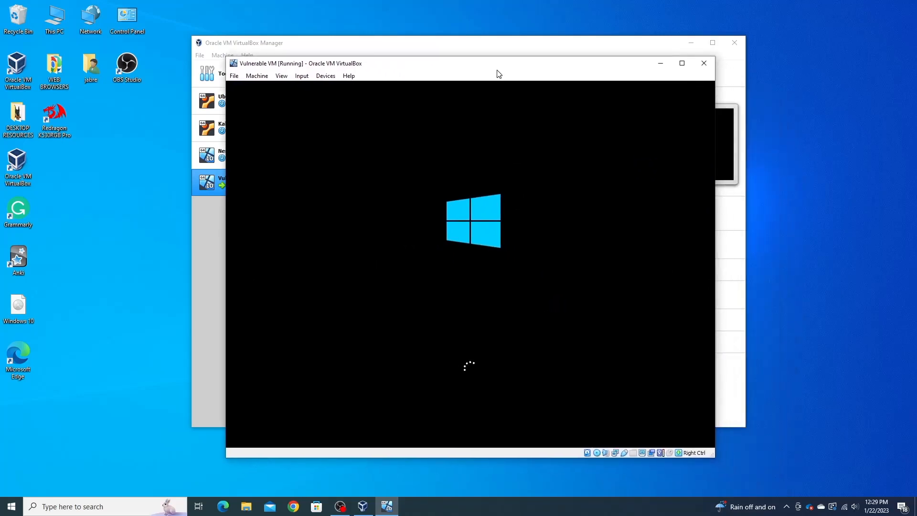
click(691, 43)
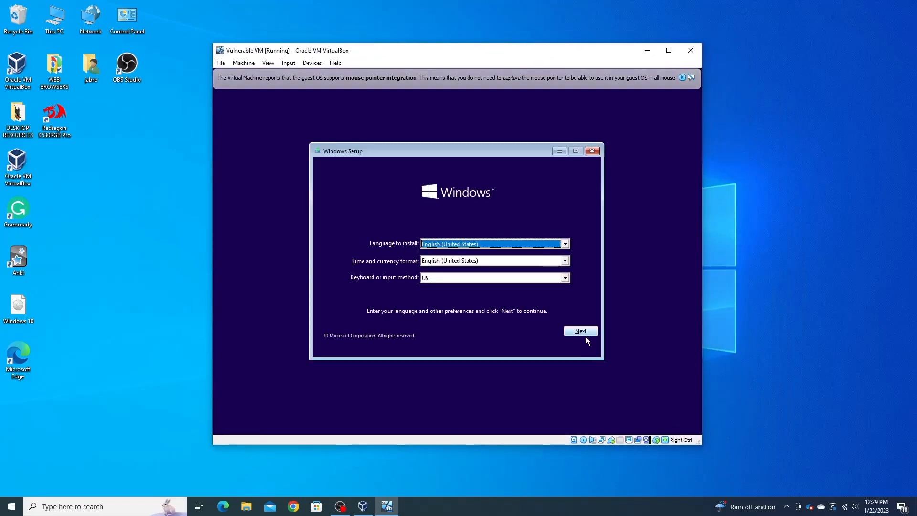
Step: Begin the Windows installation with English (United States) and the US keyboard, continuing without a product key
click(578, 332)
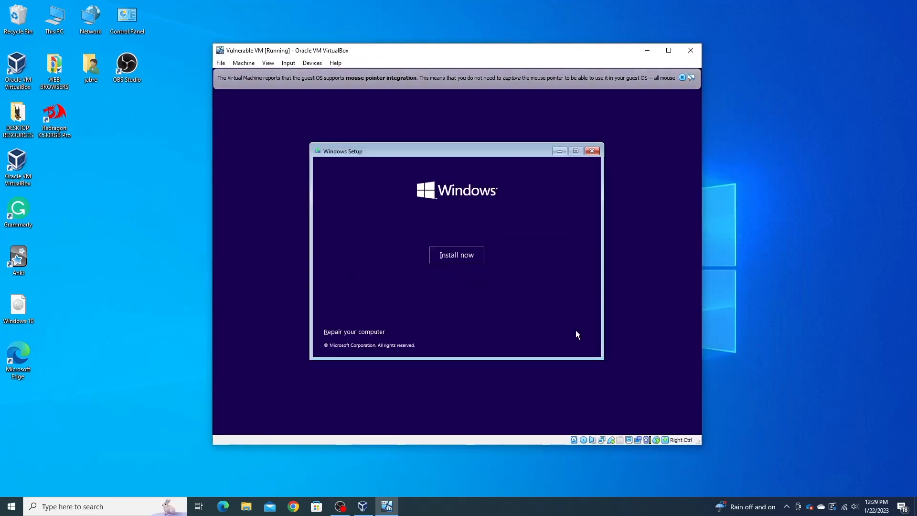
click(443, 257)
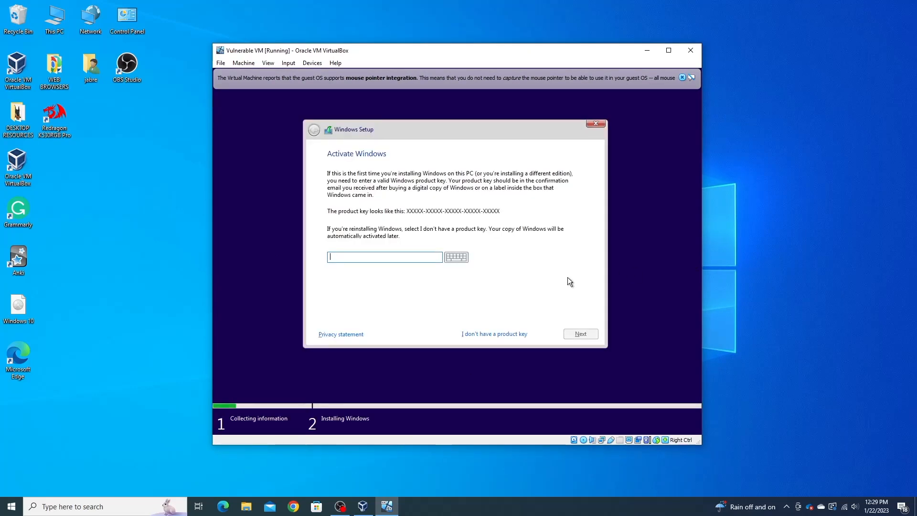
click(494, 334)
click(392, 232)
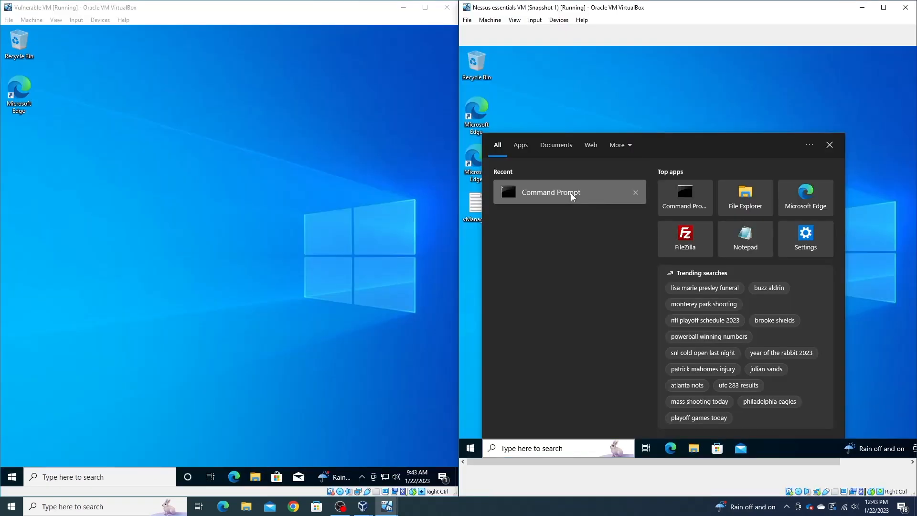
Step: Open a Command Prompt in both the Nessus essentials VM and the Vulnerable VM
click(572, 193)
click(119, 477)
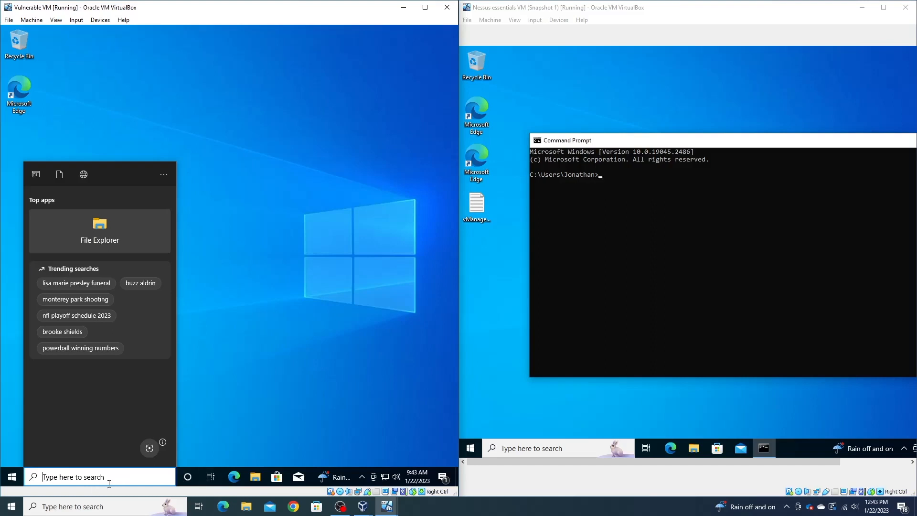
text(cmd)
key(Return)
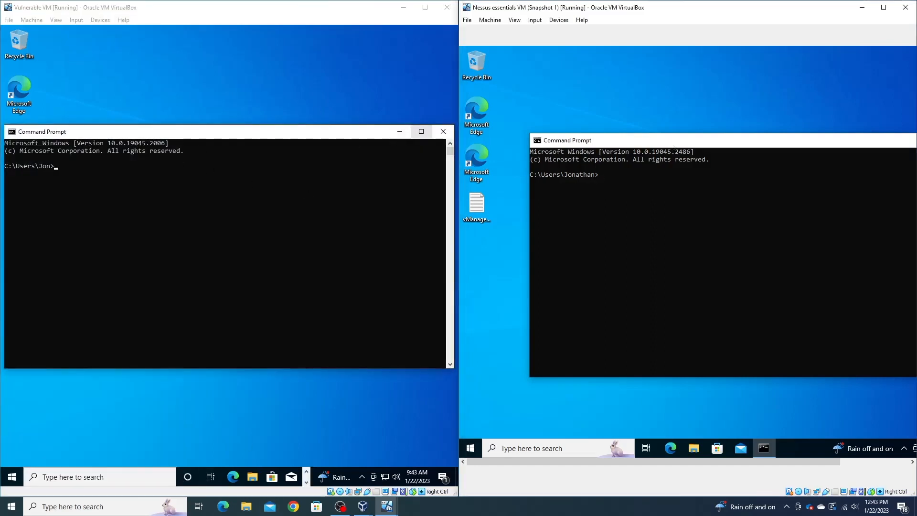
Step: Reposition the Command Prompt in the Nessus essentials VM and maximize that VM's window
drag(686, 142, 629, 125)
click(884, 7)
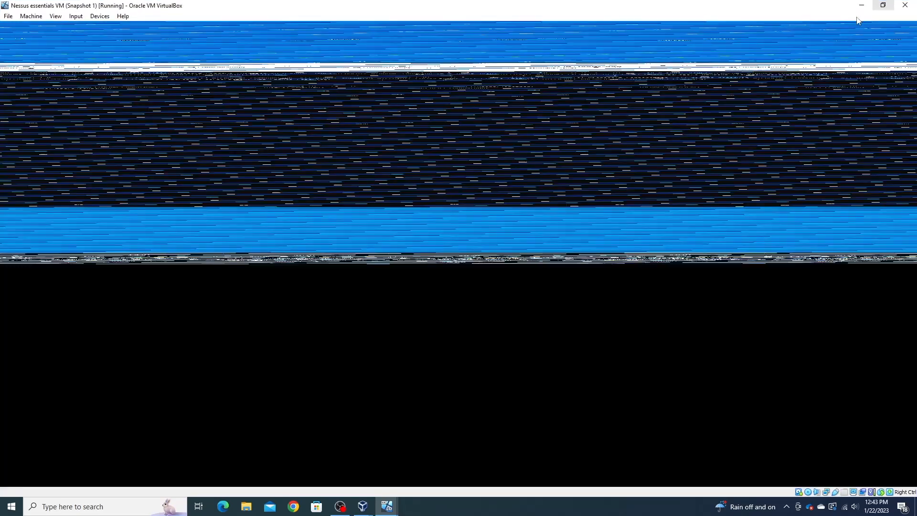
Step: Restore the Nessus essentials VM window and ping 10.0.2.10 from its Command Prompt, repeating it as a continuous ping with -t
click(883, 4)
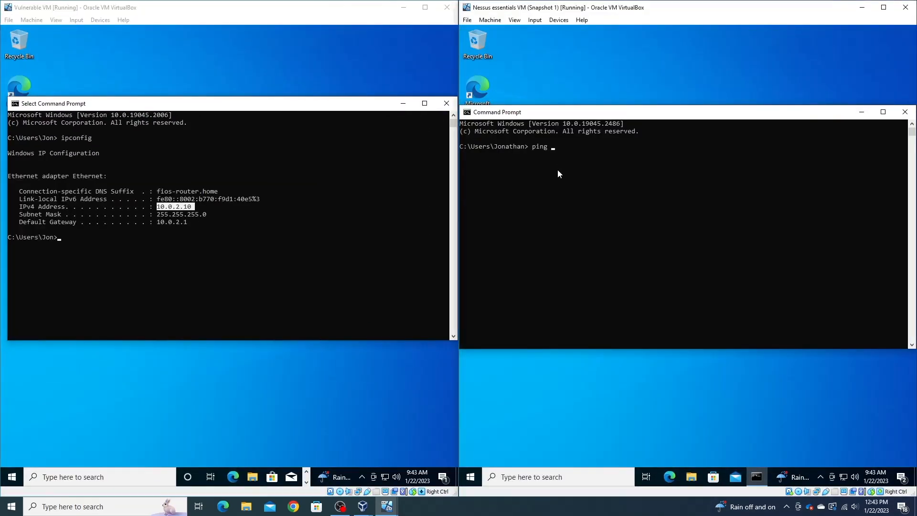
text(10.0.2.10)
key(Return)
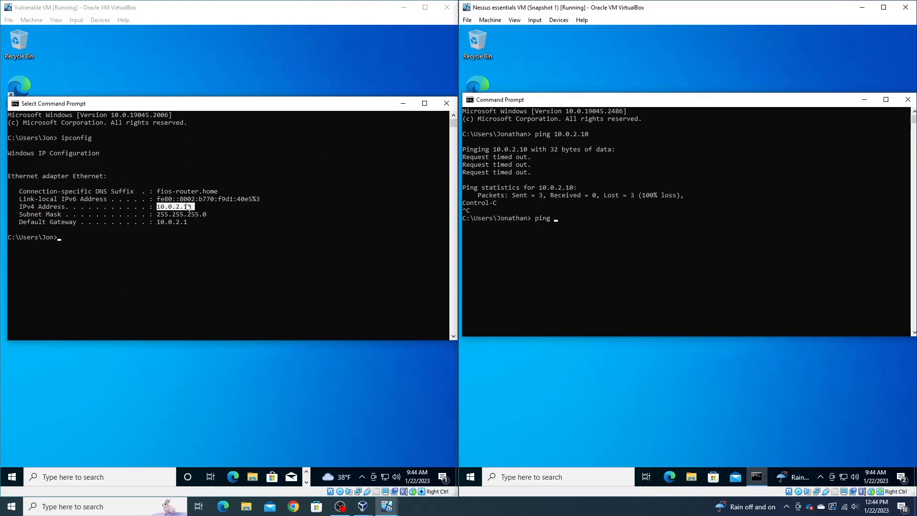
click(228, 426)
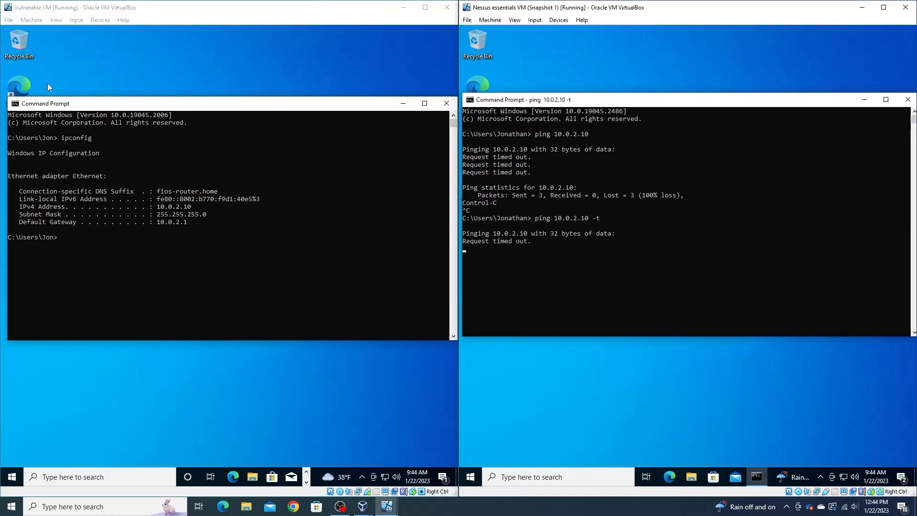
click(12, 476)
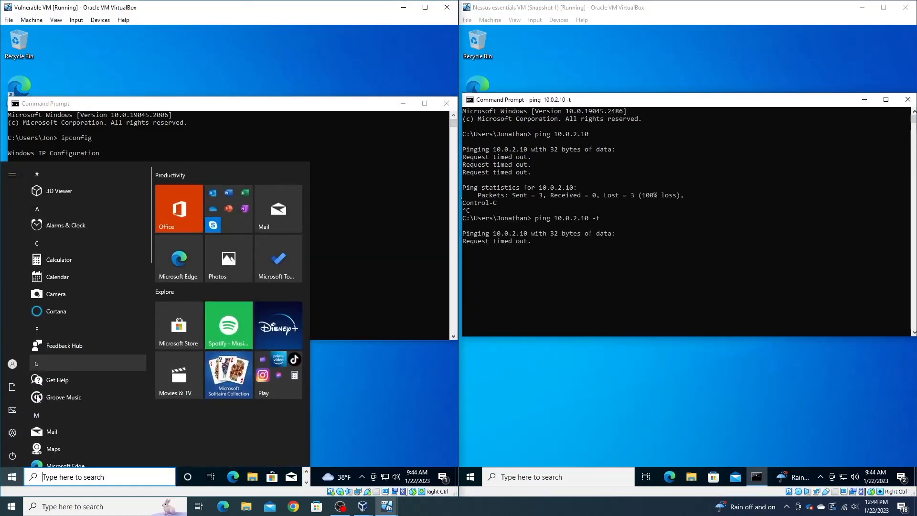
scroll(93, 367, down, 5)
scroll(96, 370, up, 6)
click(168, 85)
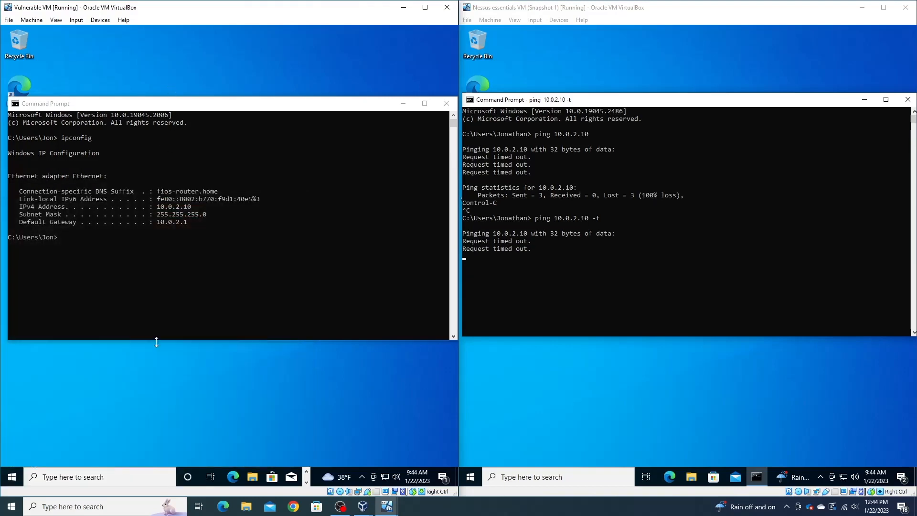
Step: Search for wf.msc in the Vulnerable VM and open Windows Defender Firewall with Advanced Security
click(110, 475)
text(e)
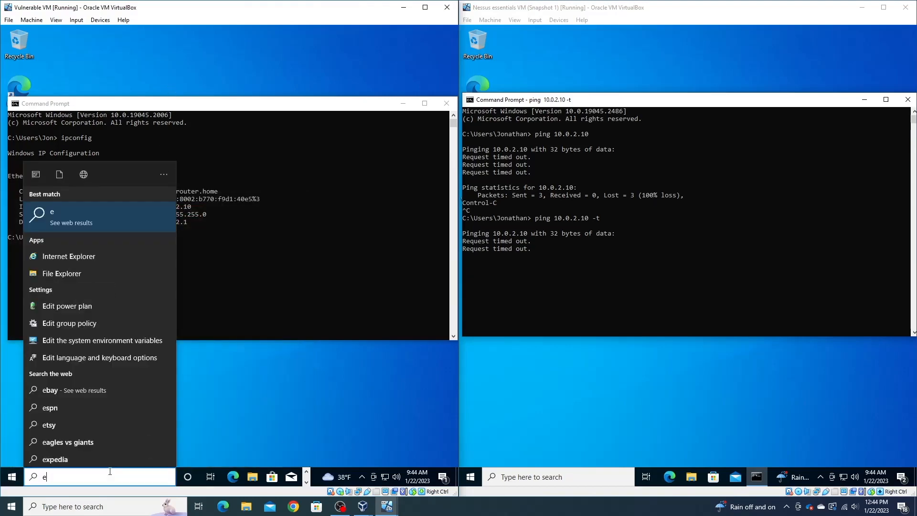
key(BackSpace)
text(wf.msc)
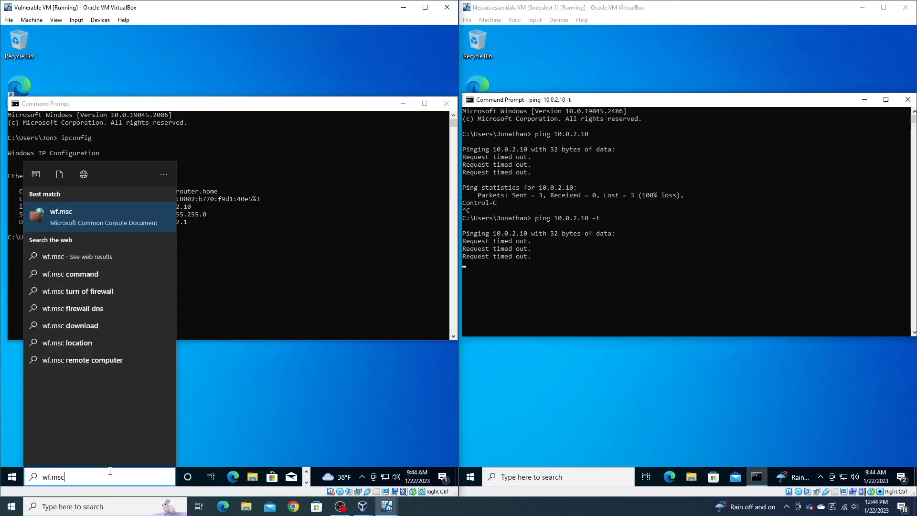
key(Return)
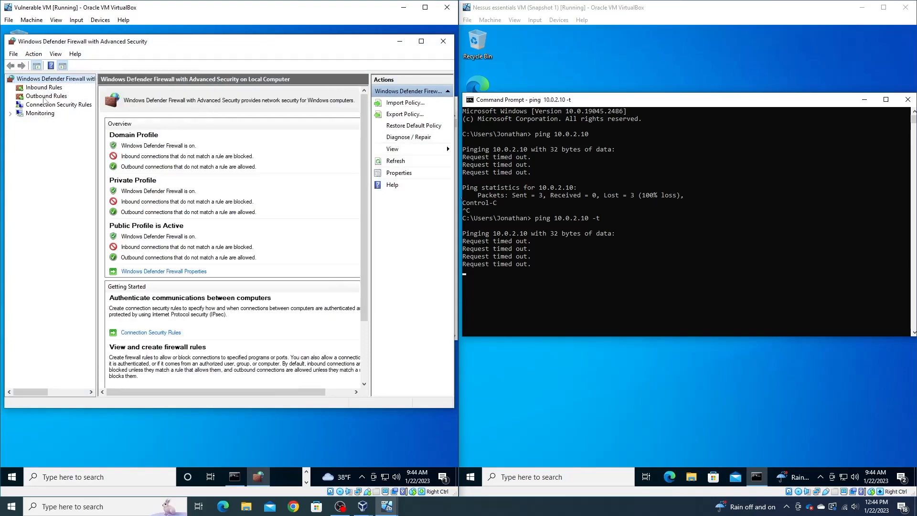
Step: Set the firewall state to Off for the Domain, Private and Public profiles in the Vulnerable VM's firewall properties and apply it
click(167, 272)
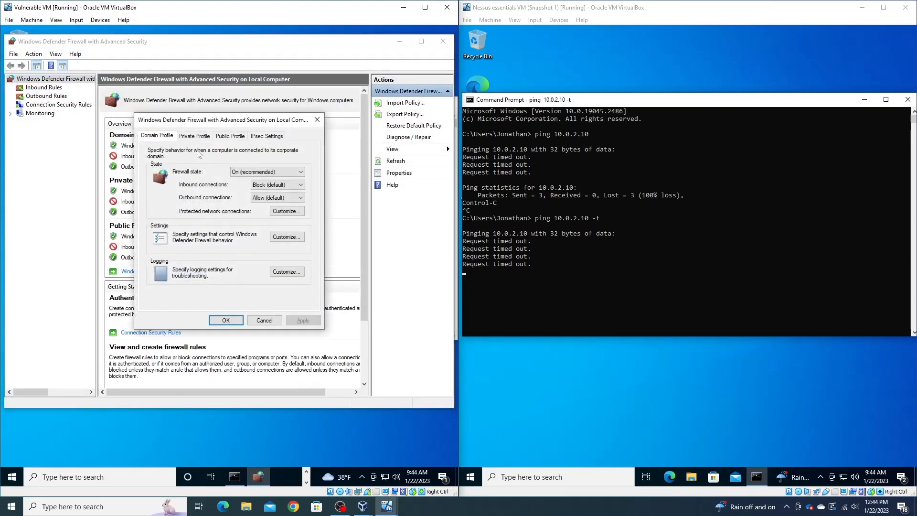
click(258, 172)
click(254, 181)
click(194, 136)
click(246, 172)
click(253, 180)
click(231, 136)
click(238, 173)
click(243, 188)
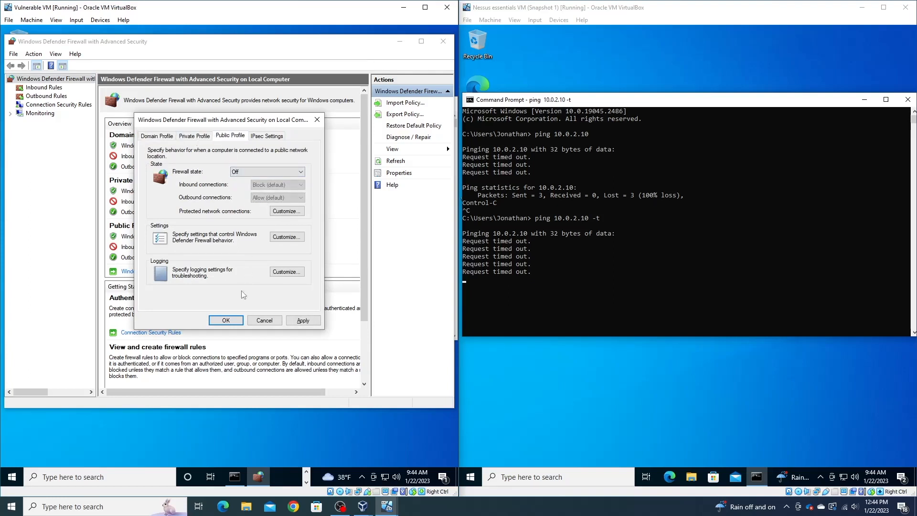
click(225, 320)
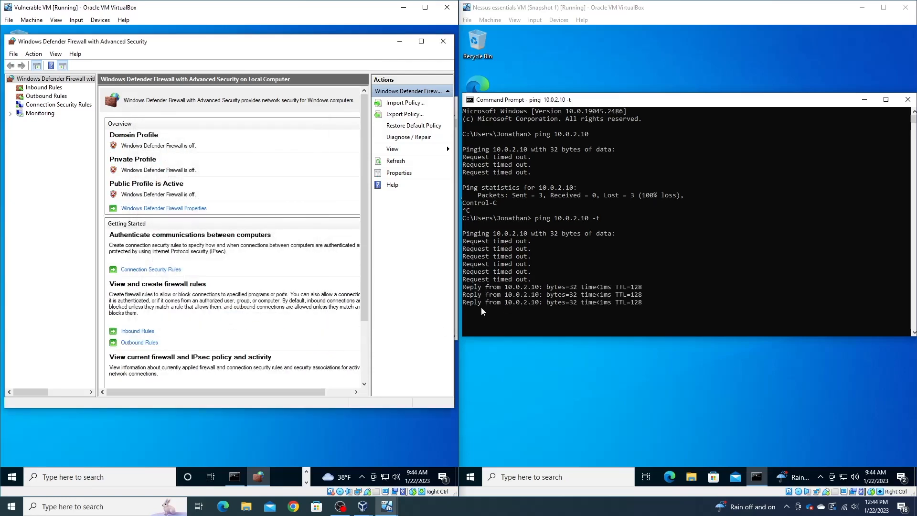
Step: Minimize the Vulnerable VM's firewall window and check the continuous ping output in the Nessus essentials VM
click(400, 42)
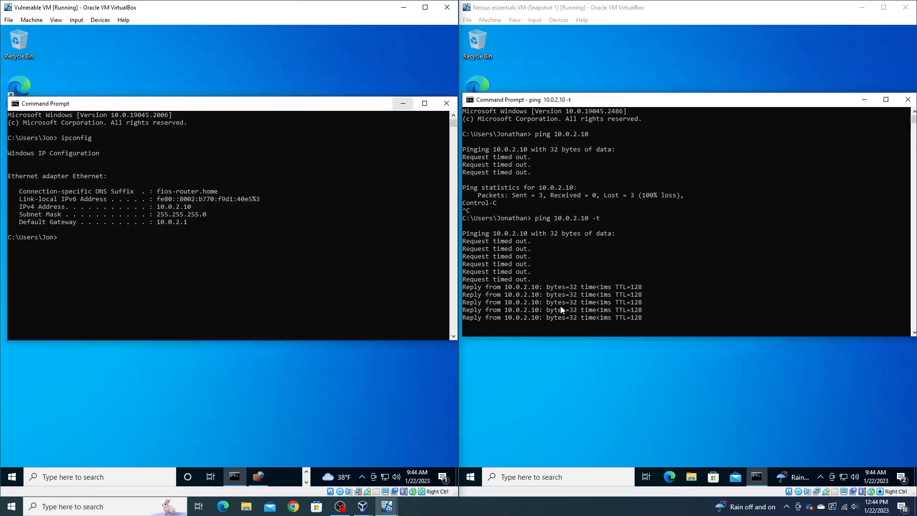
drag(577, 281, 505, 251)
click(583, 226)
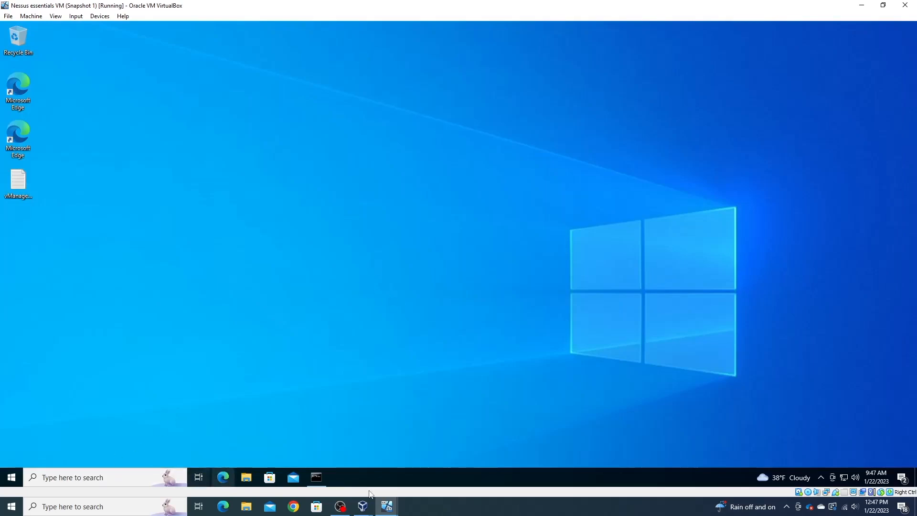
Step: Open Microsoft Edge in the Nessus essentials VM and search the web for "nessus essentials download"
click(223, 478)
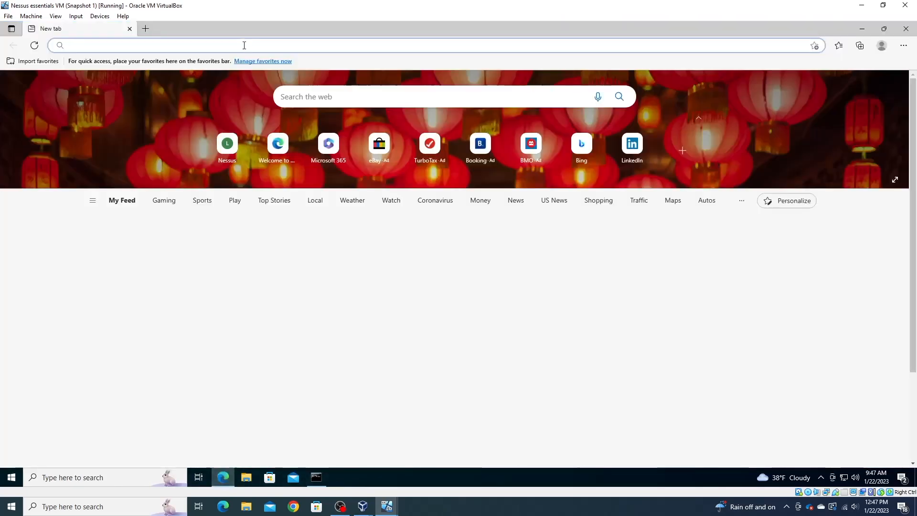
text(nessus e)
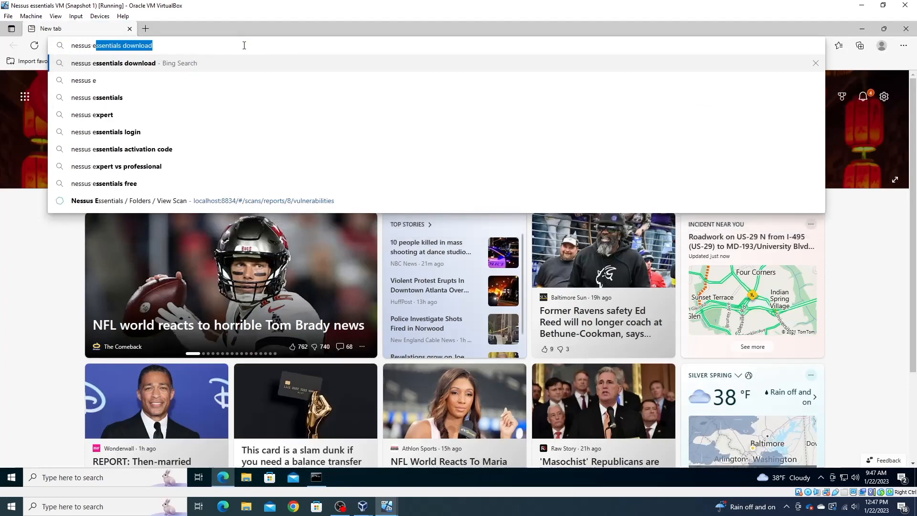
text(ssentials d)
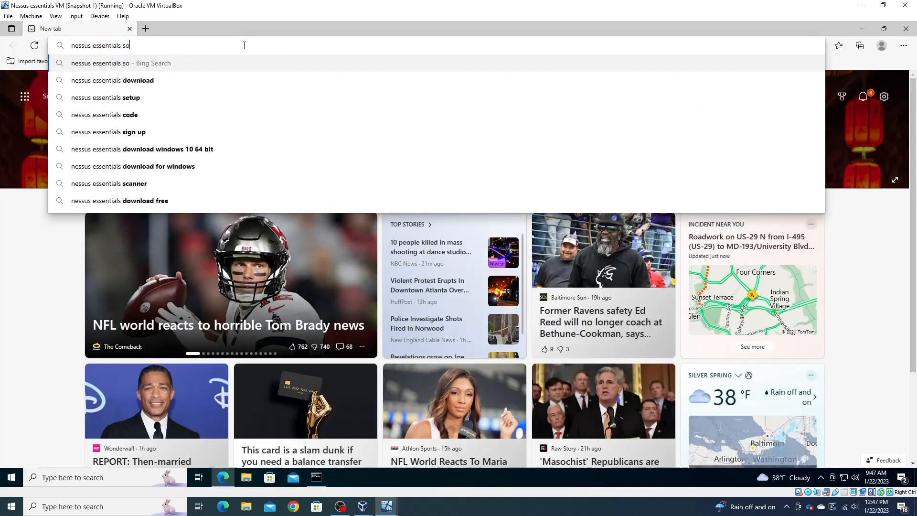
text(ownload)
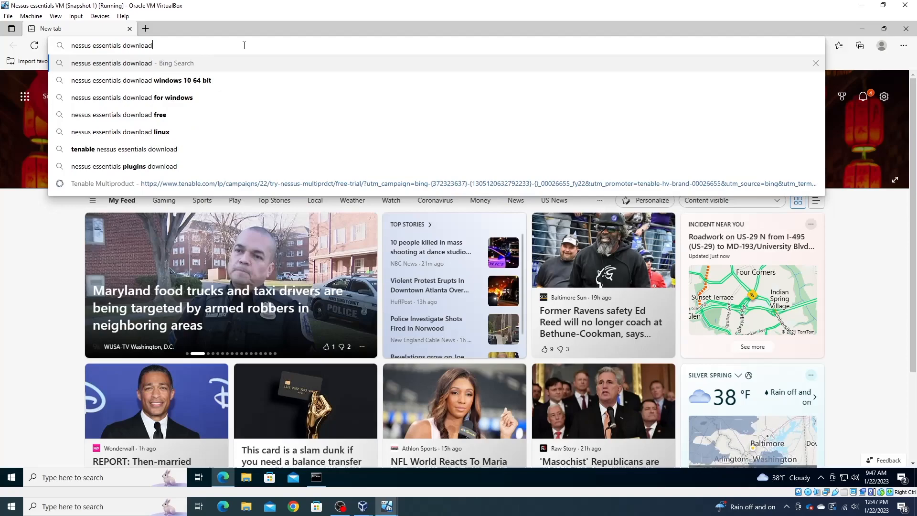
key(Return)
Step: Find the "Download Nessus | Tenable" page among the search results and open it
scroll(308, 249, down, 15)
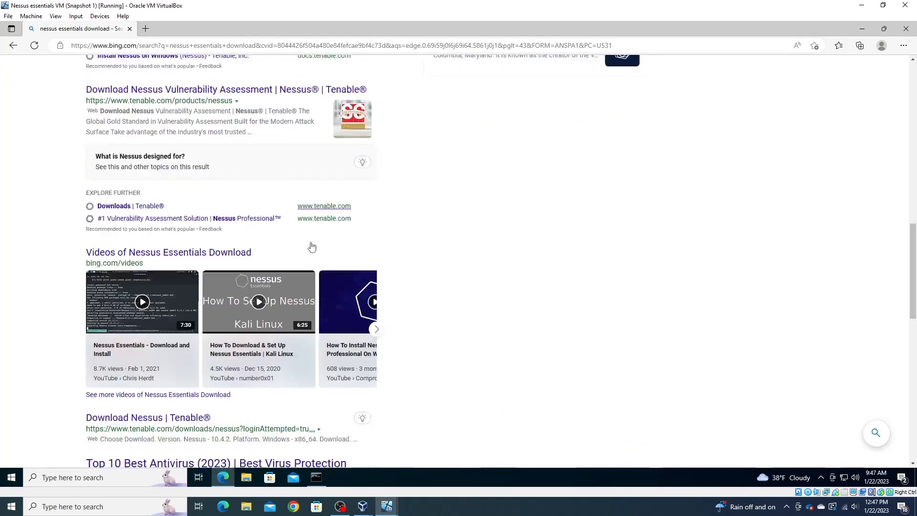
scroll(159, 287, down, 7)
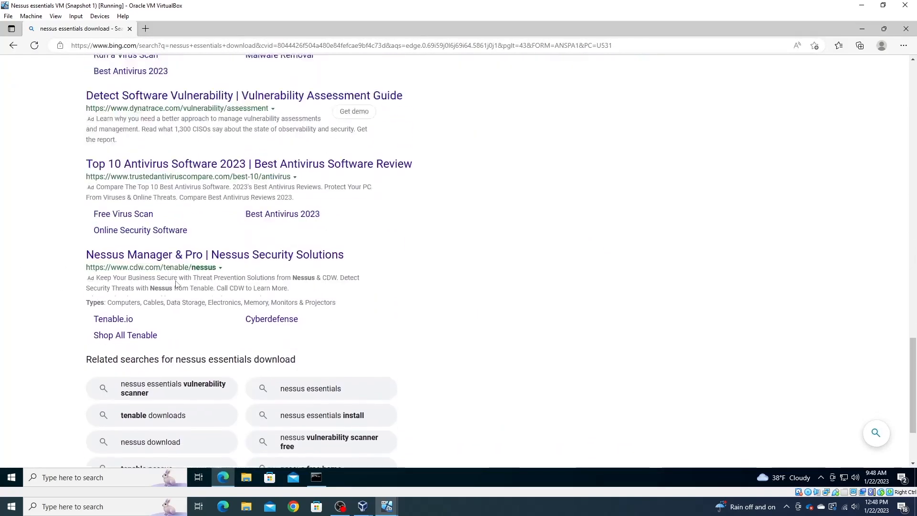
scroll(214, 178, up, 12)
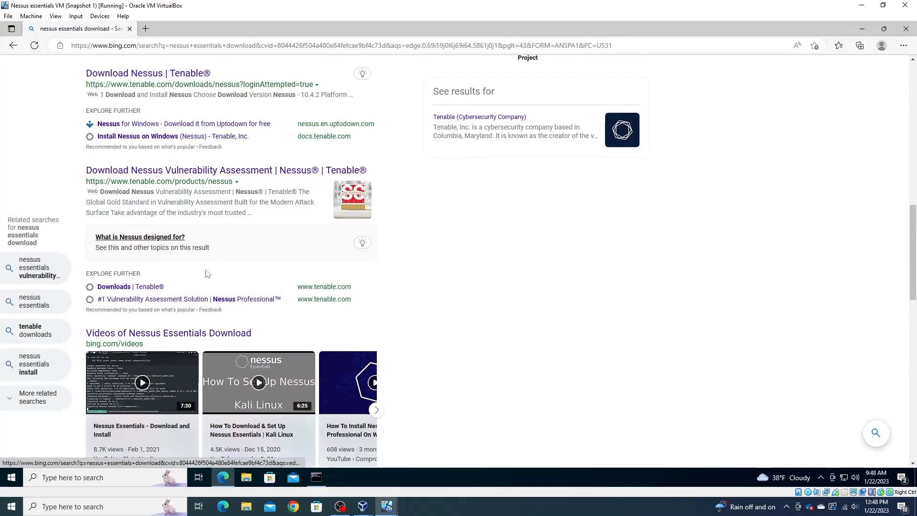
scroll(204, 256, up, 5)
scroll(195, 224, down, 8)
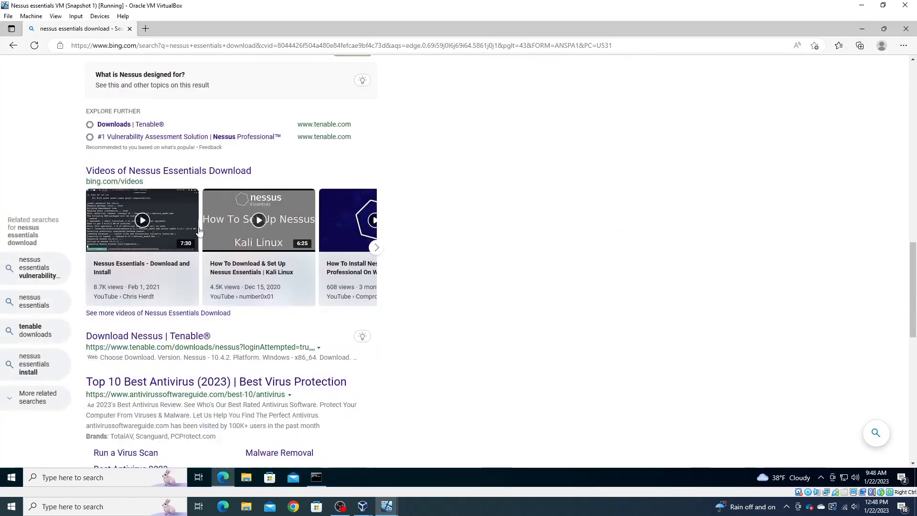
click(152, 253)
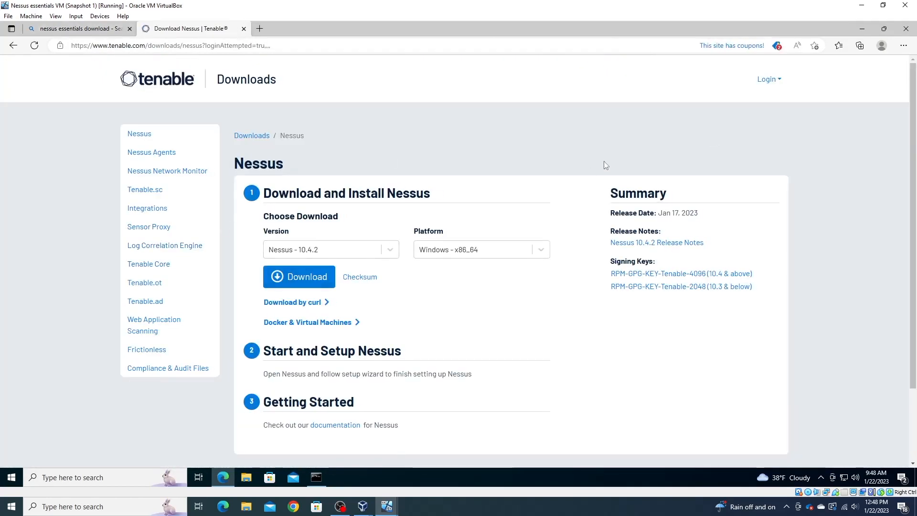
Step: Choose version Nessus - 8.15.8 and platform Windows - x86_64 for the Nessus download
click(380, 248)
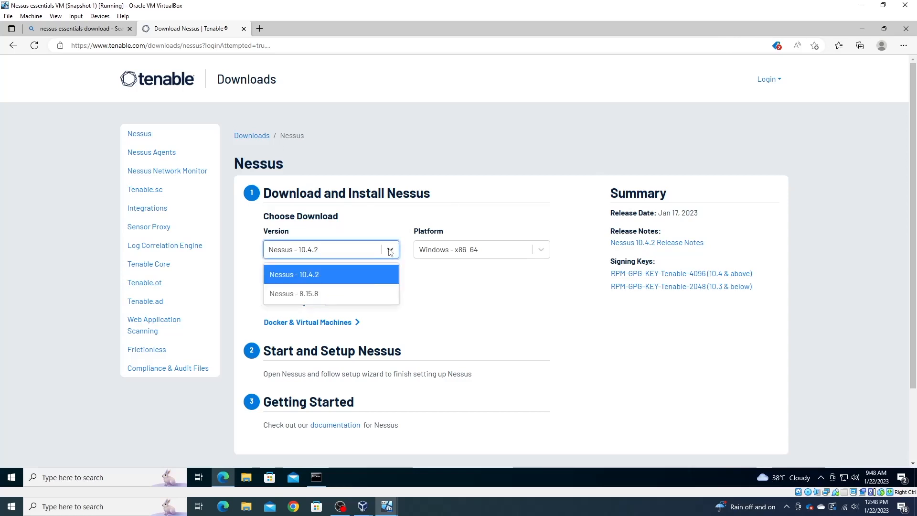
click(331, 291)
click(543, 253)
scroll(504, 332, down, 1)
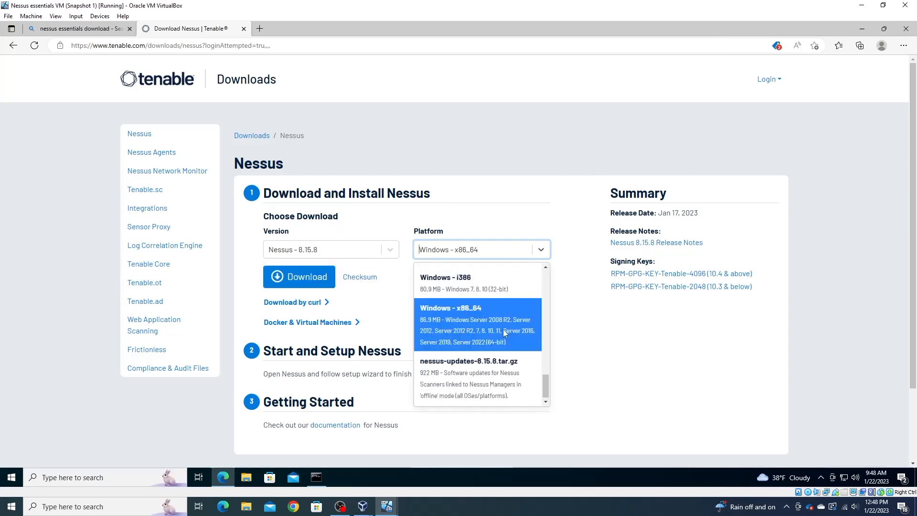
click(448, 319)
click(492, 256)
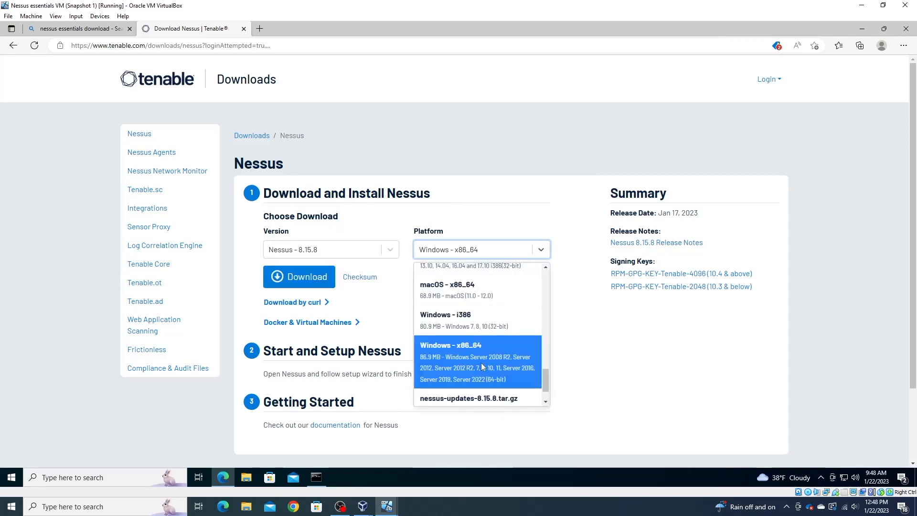
click(491, 370)
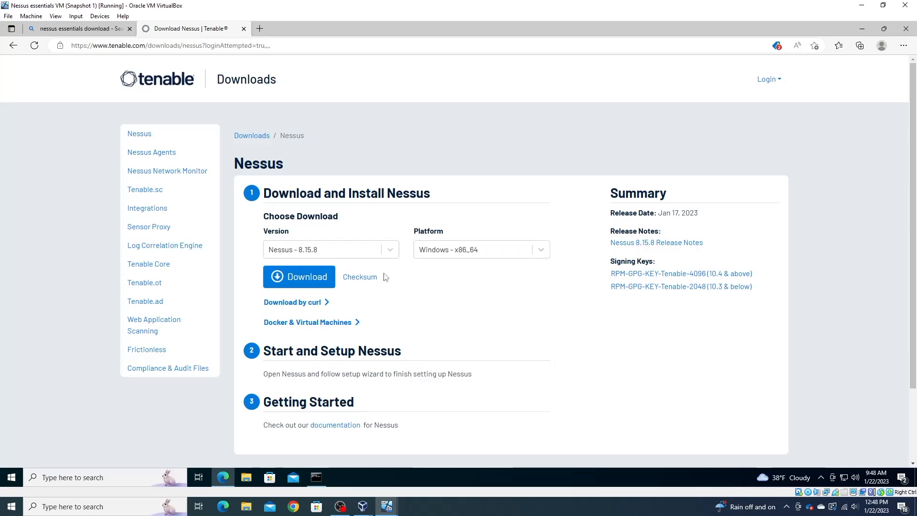
right_click(330, 286)
click(605, 290)
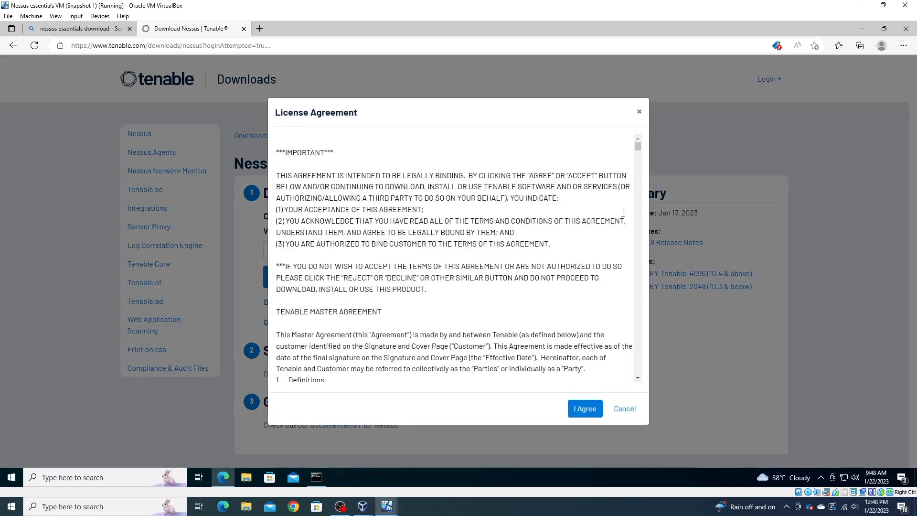
click(640, 112)
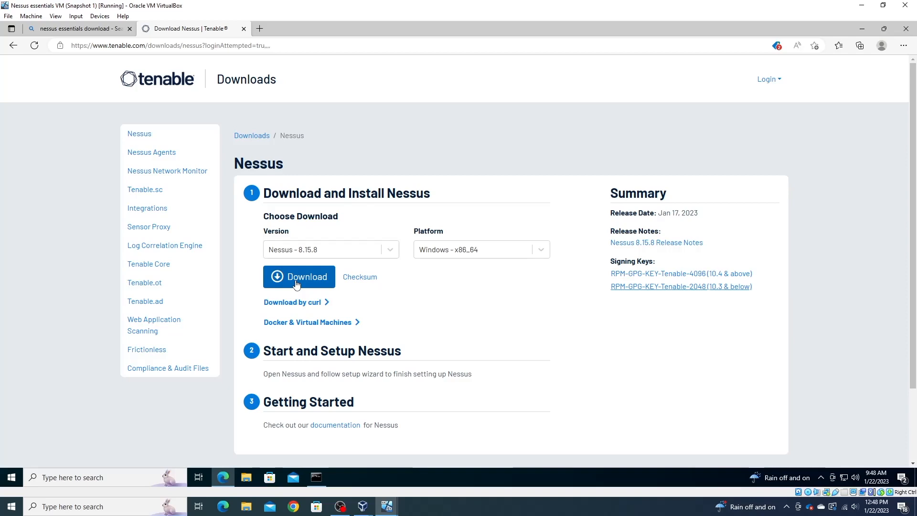
Step: Download the Nessus 8.15.8 Windows installer, agreeing to the license agreement
click(296, 278)
click(582, 463)
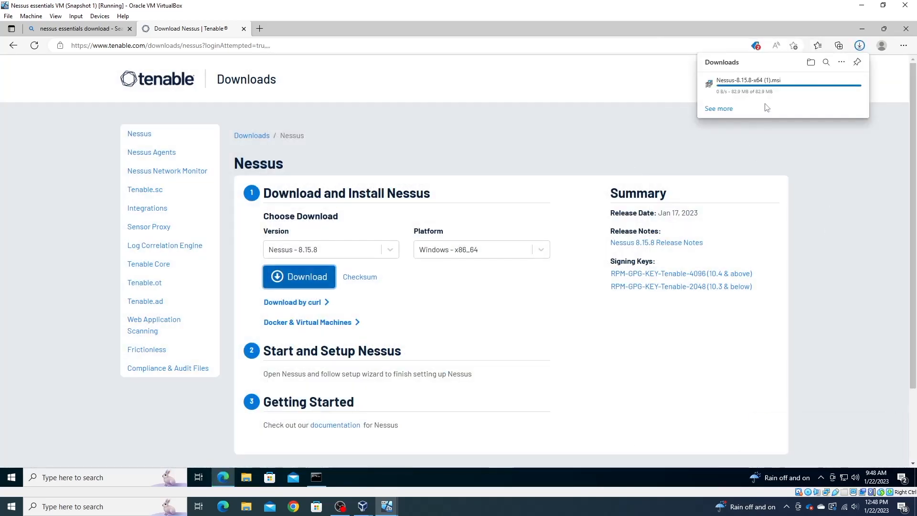
Step: Launch the downloaded Nessus-8.15.8-x64 (1).msi installer and cancel its InstallShield wizard without removing the program
click(811, 64)
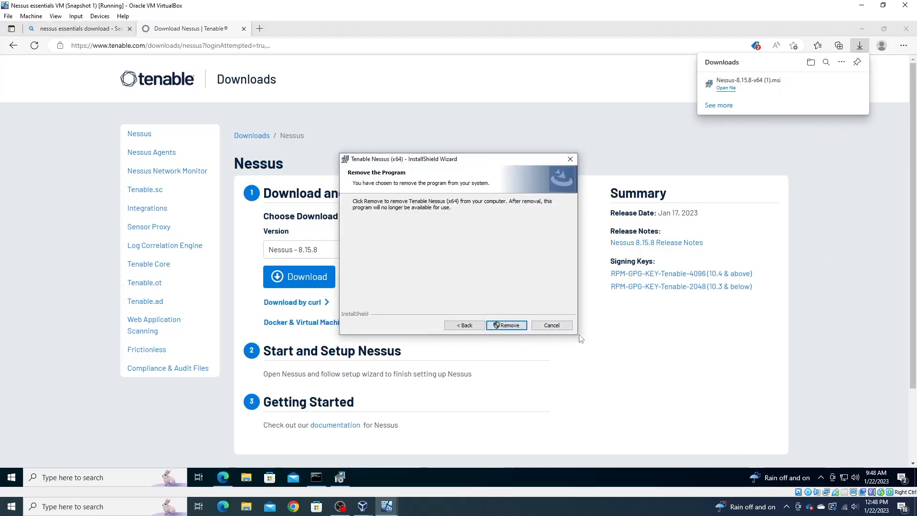
click(570, 160)
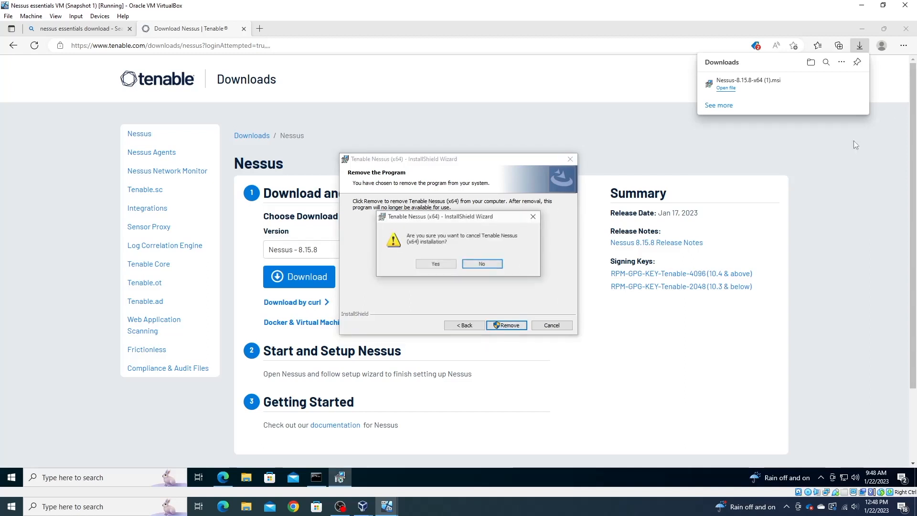
click(450, 266)
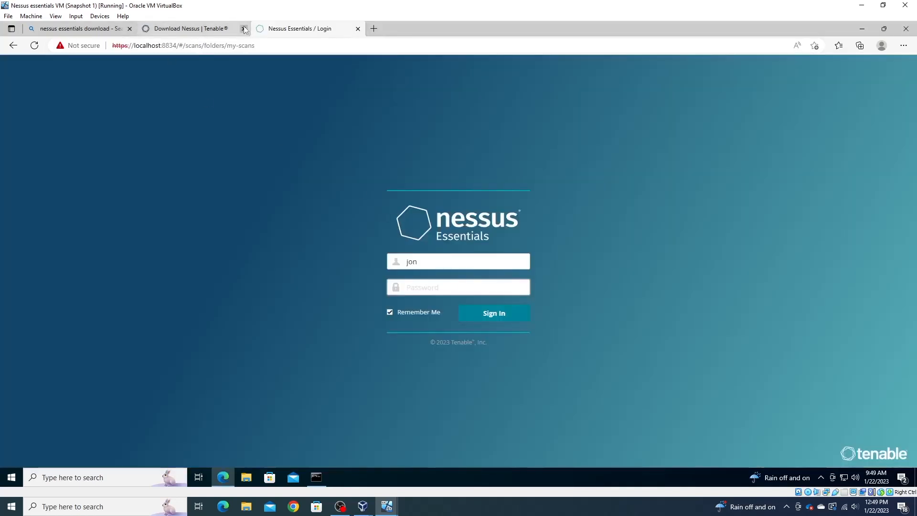
Step: Close the Nessus download and search results tabs and sign in to Nessus Essentials with the account password
click(244, 29)
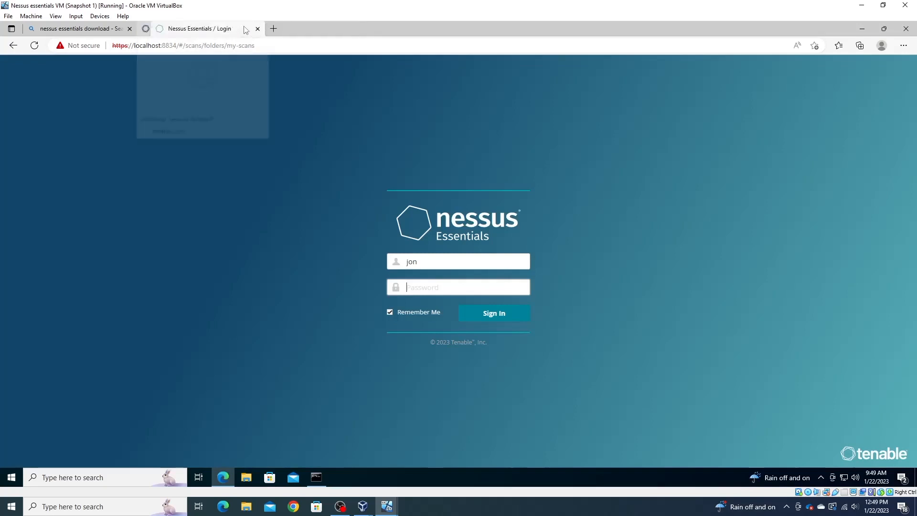
click(130, 29)
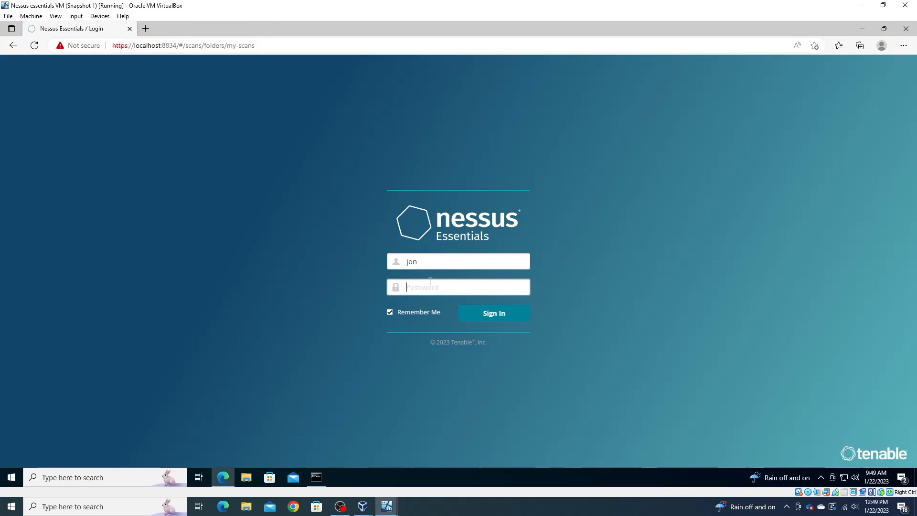
text(p•••)
click(503, 316)
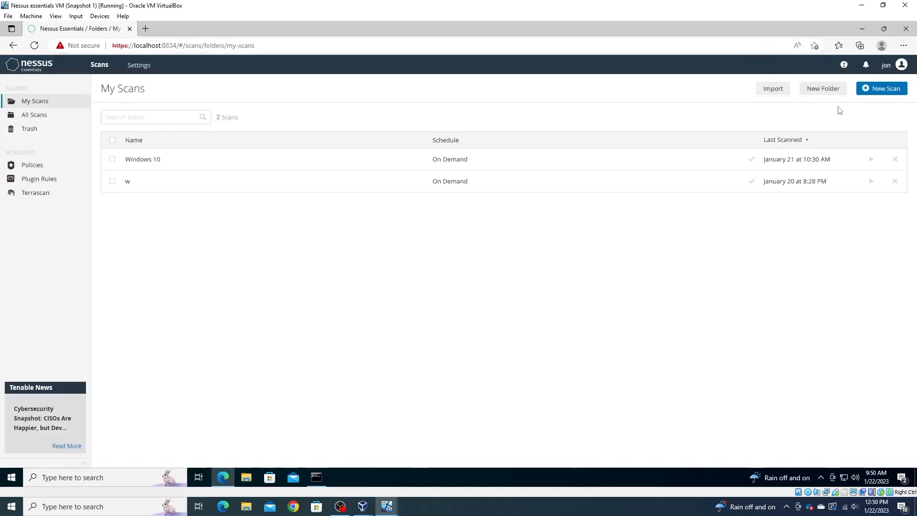
Step: Create a new scan from the Basic Network Scan template
click(537, 122)
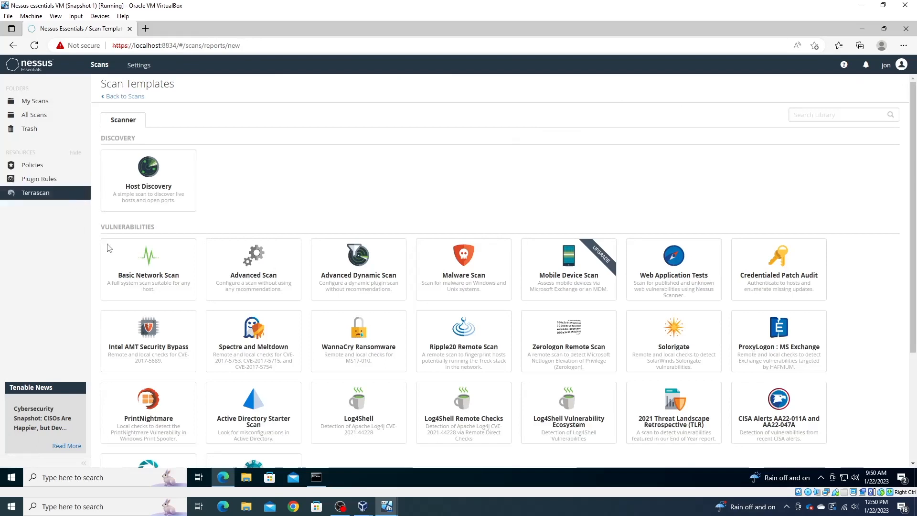
click(136, 271)
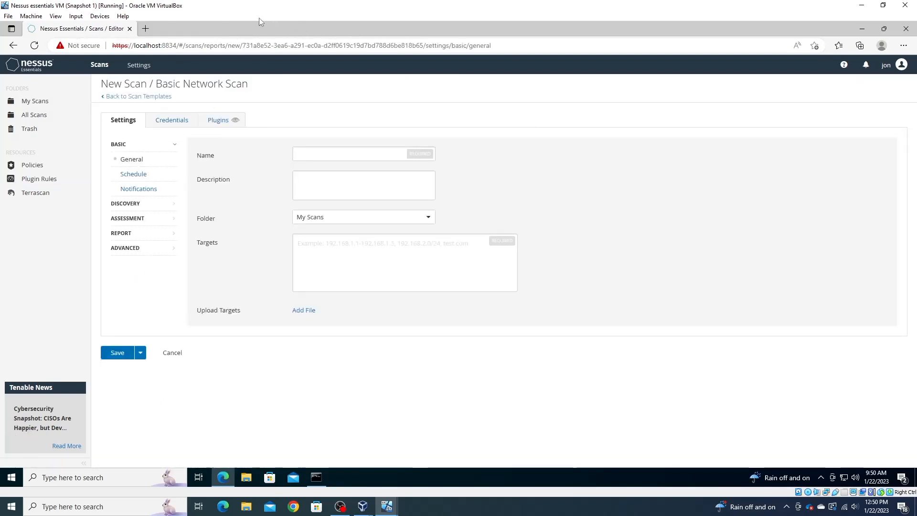
Step: Arrange the Vulnerable VM and Nessus Essentials VM windows side by side, keeping the Nessus browser maximized inside its VM
drag(197, 31, 451, 82)
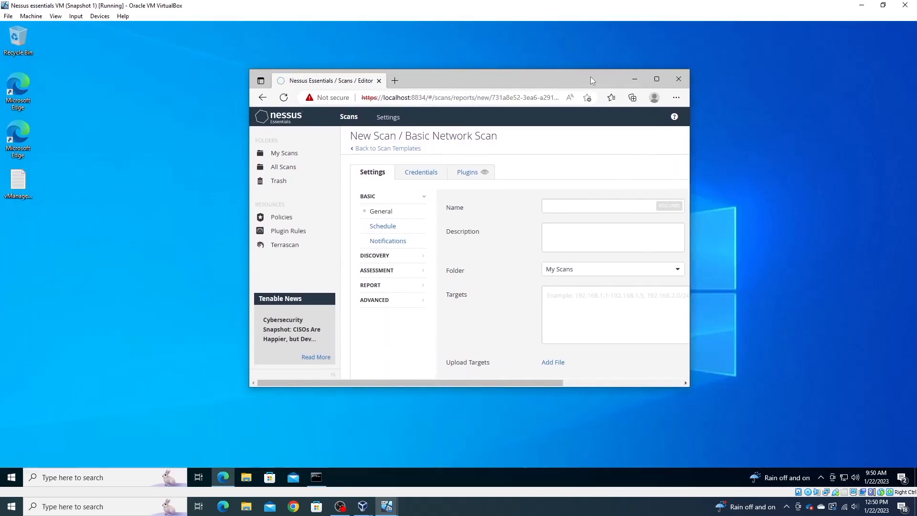
click(657, 80)
drag(579, 11, 916, 106)
click(294, 127)
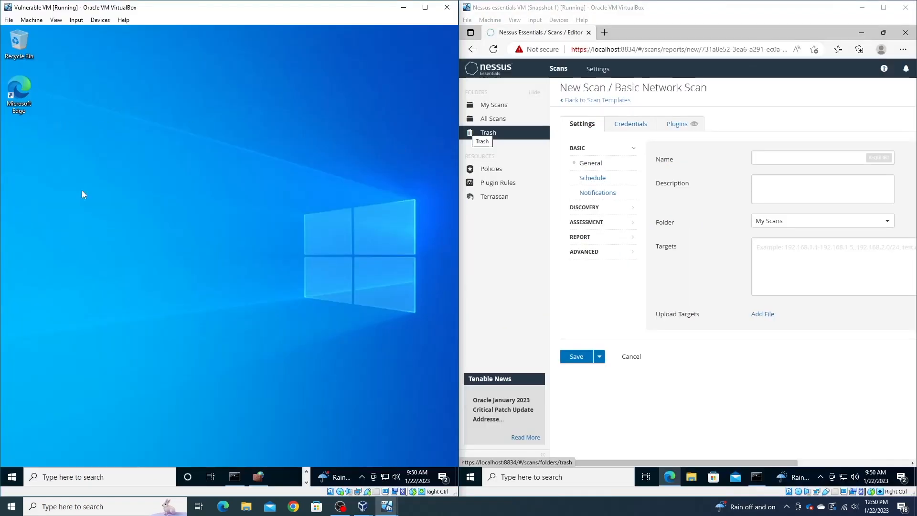
Step: Bring up the Command Prompt in the Vulnerable VM and look up its IPv4 address in the ipconfig output
click(235, 478)
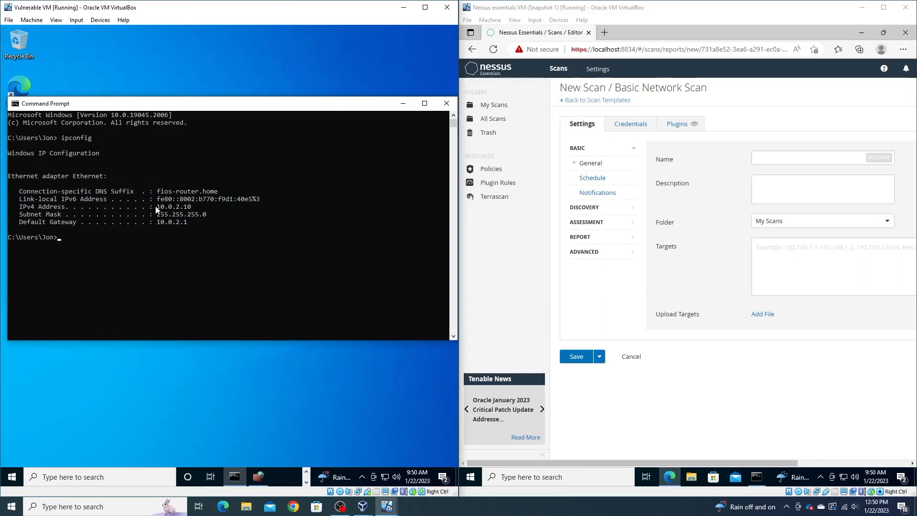
drag(156, 206, 198, 208)
click(200, 206)
double_click(177, 209)
right_click(182, 210)
Step: Set the scan's target to 10.0.2.10, name it Vulnerable VM and save it
click(743, 256)
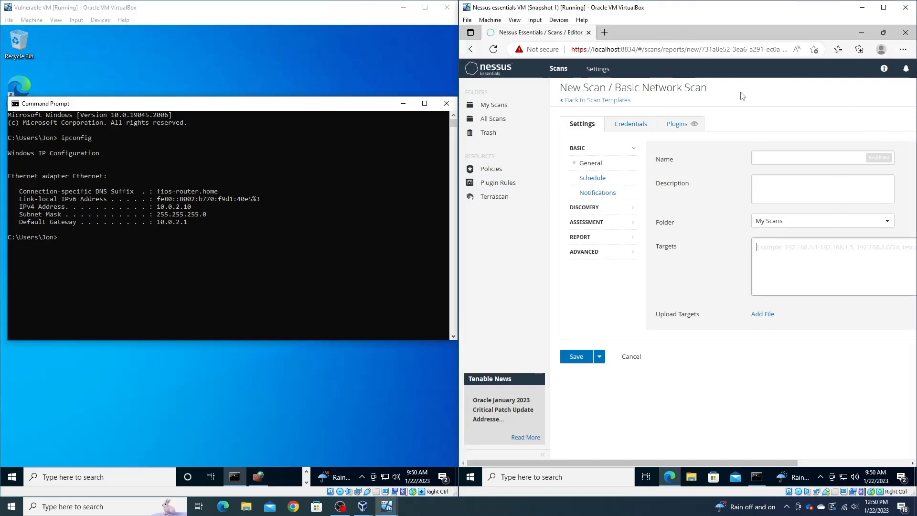
drag(630, 463, 687, 465)
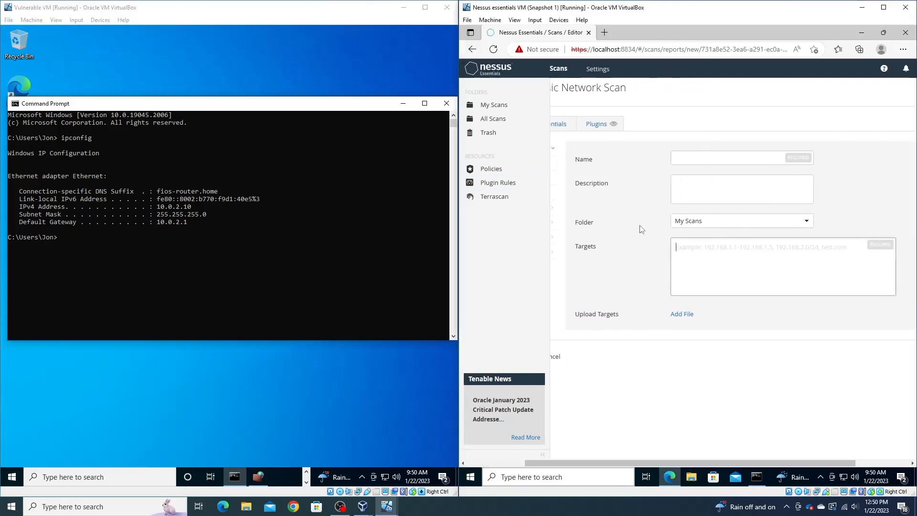
text(10.0.2.10)
click(711, 159)
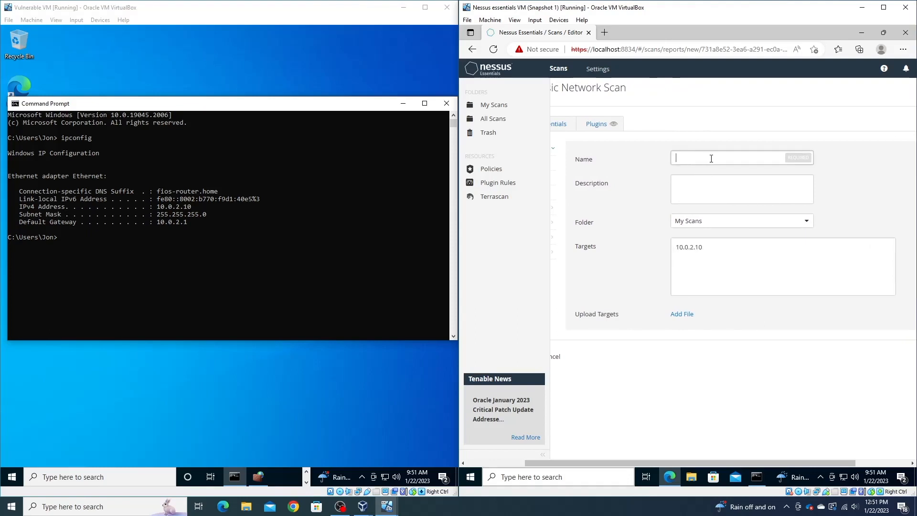
text(Vulnerable VM)
drag(626, 463, 711, 463)
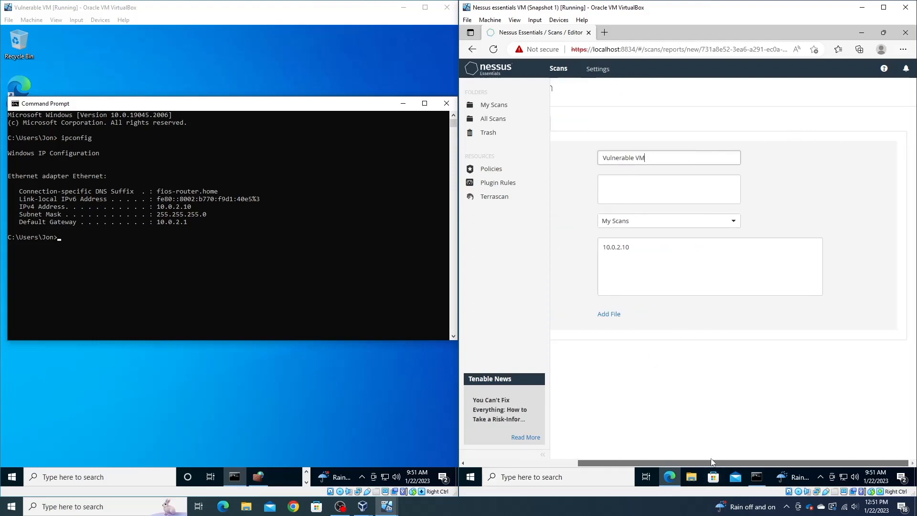
scroll(586, 446, left, 3)
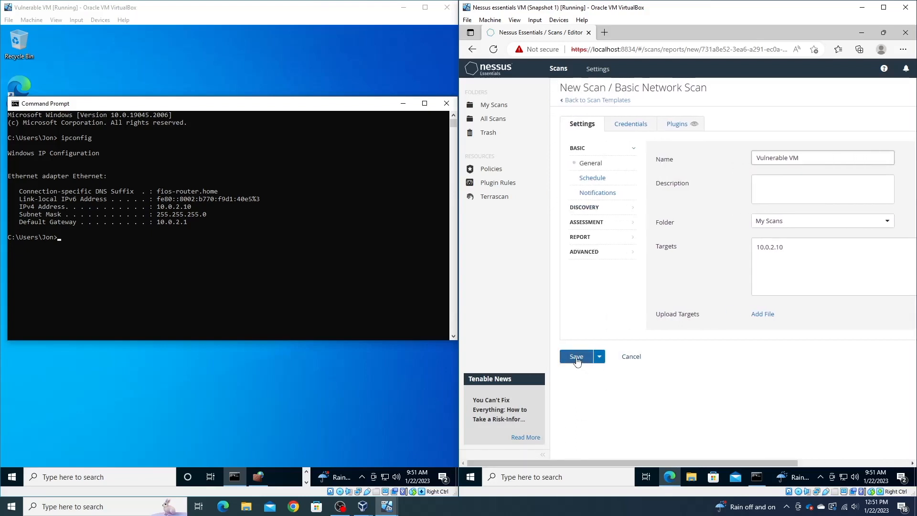
click(576, 357)
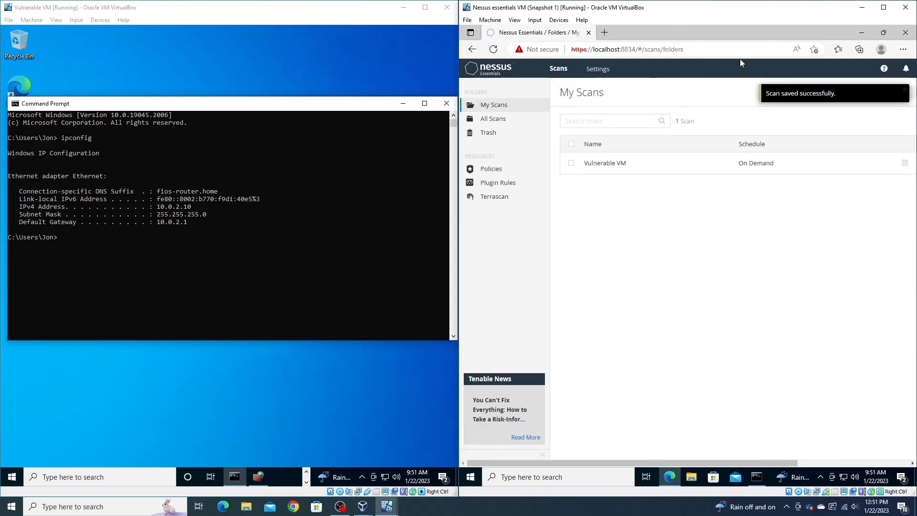
Step: Widen the Nessus VM's share of the split screen and bring the Command Prompt's ipconfig output back into view
click(454, 258)
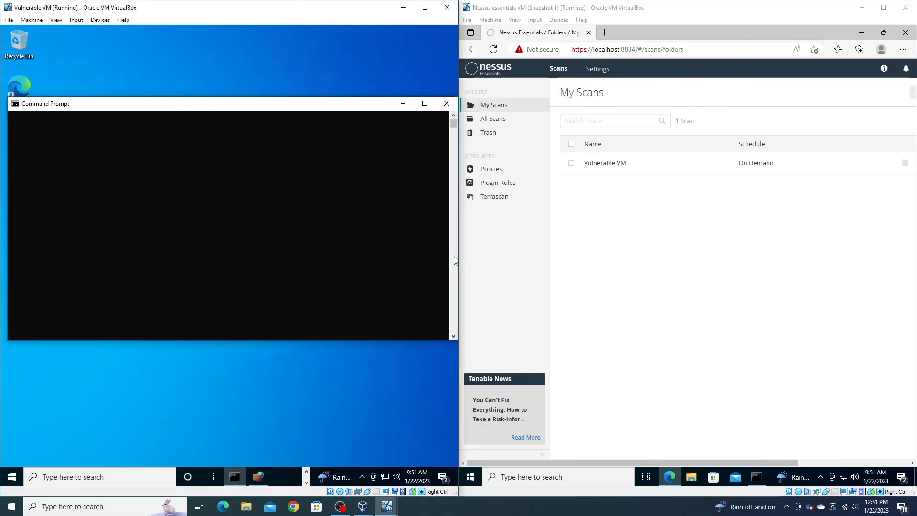
drag(457, 258, 409, 246)
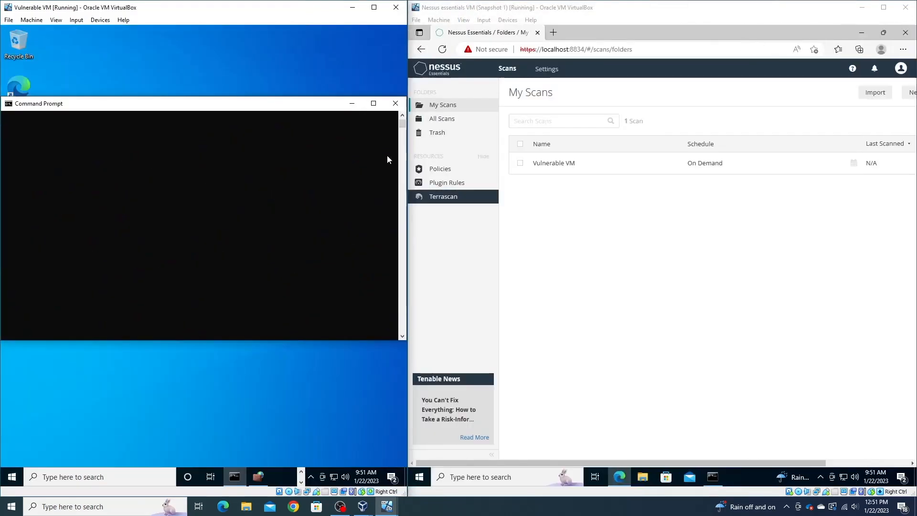
click(312, 141)
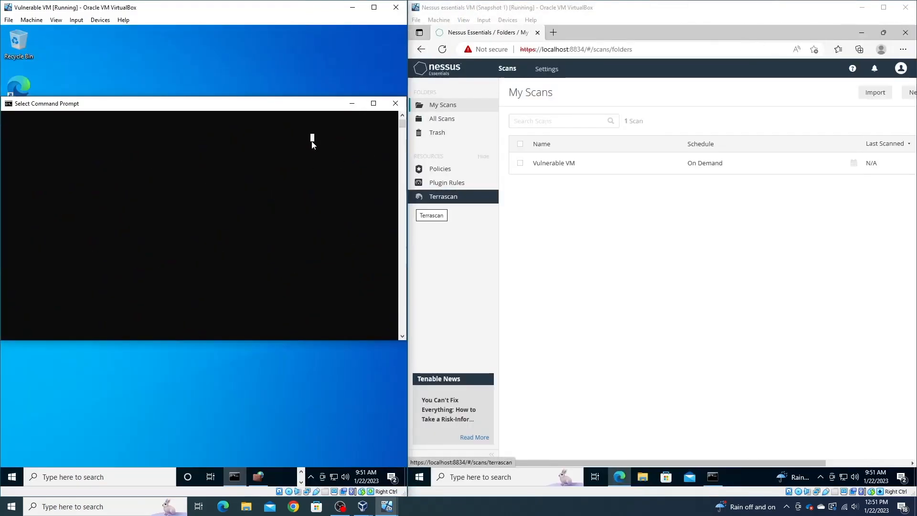
key(Down)
key(Down)
key(Down)
key(Down)
key(Down)
key(Down)
key(Down)
key(Down)
key(Down)
drag(401, 131, 402, 117)
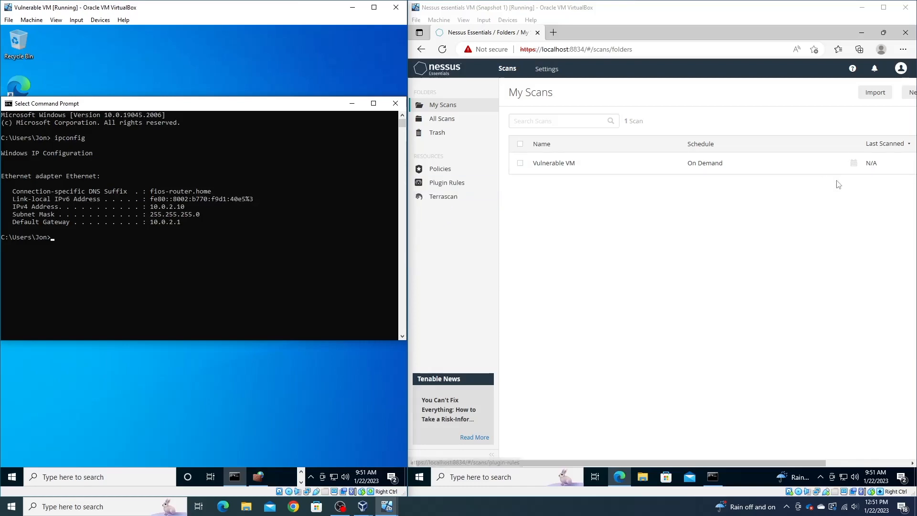
Step: Launch the saved Vulnerable VM scan
drag(530, 464, 655, 455)
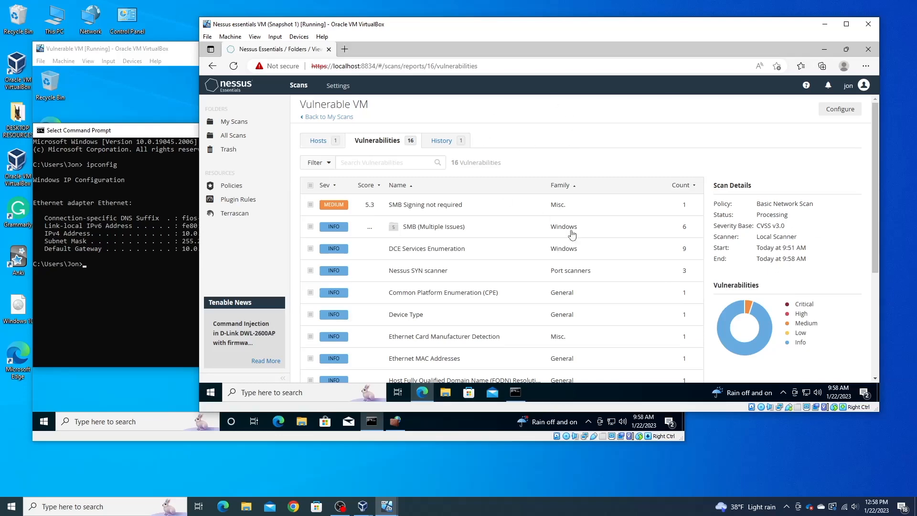
Step: Review the list of vulnerabilities found by the Vulnerable VM scan
scroll(354, 255, down, 3)
scroll(354, 255, up, 3)
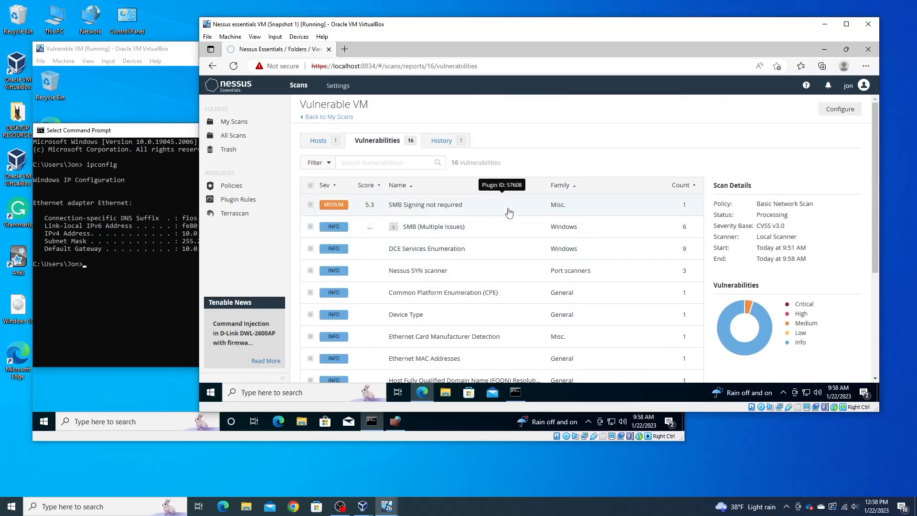
scroll(510, 212, down, 1)
scroll(509, 211, up, 1)
scroll(508, 205, down, 3)
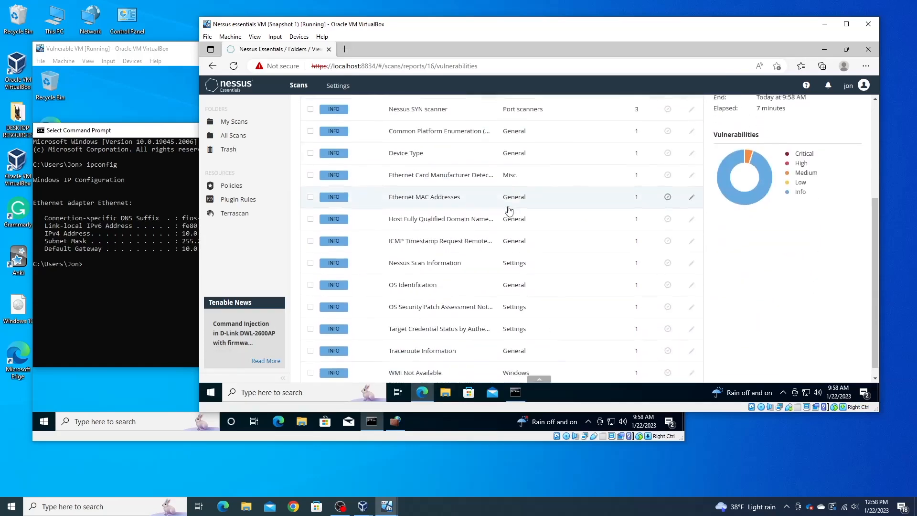
scroll(476, 258, up, 3)
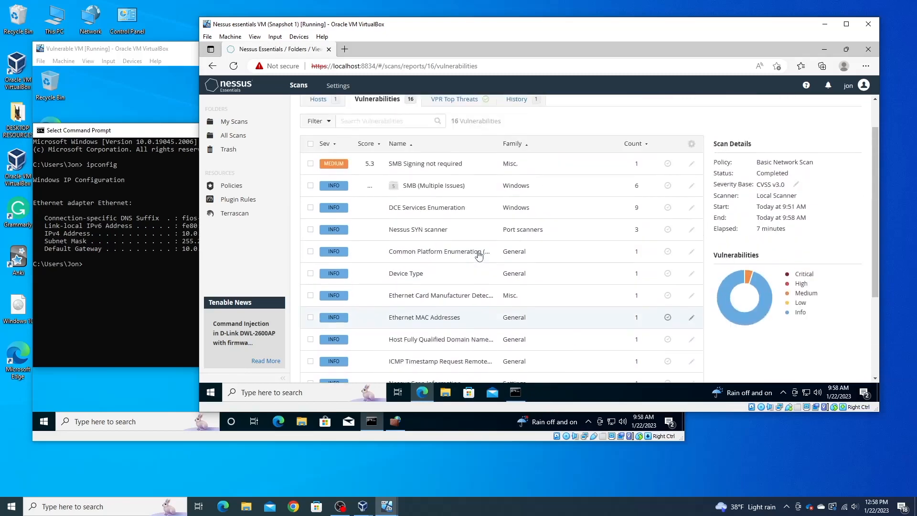
Step: Read the description of the SMB Signing not required finding and return to the scan's vulnerability list
click(442, 209)
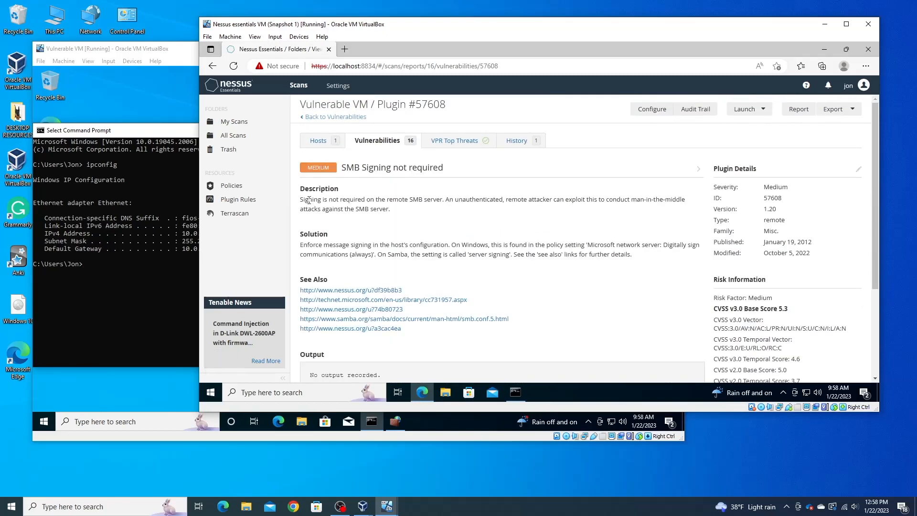
drag(300, 203, 407, 215)
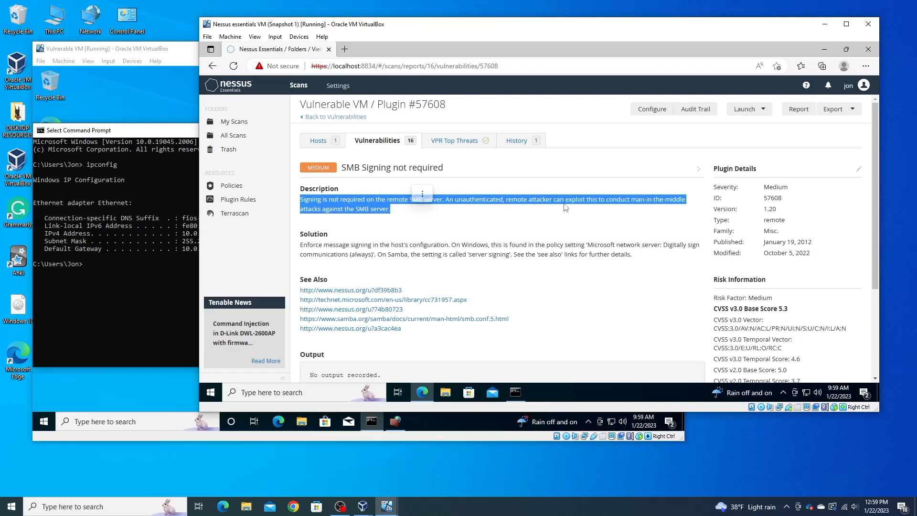
click(462, 240)
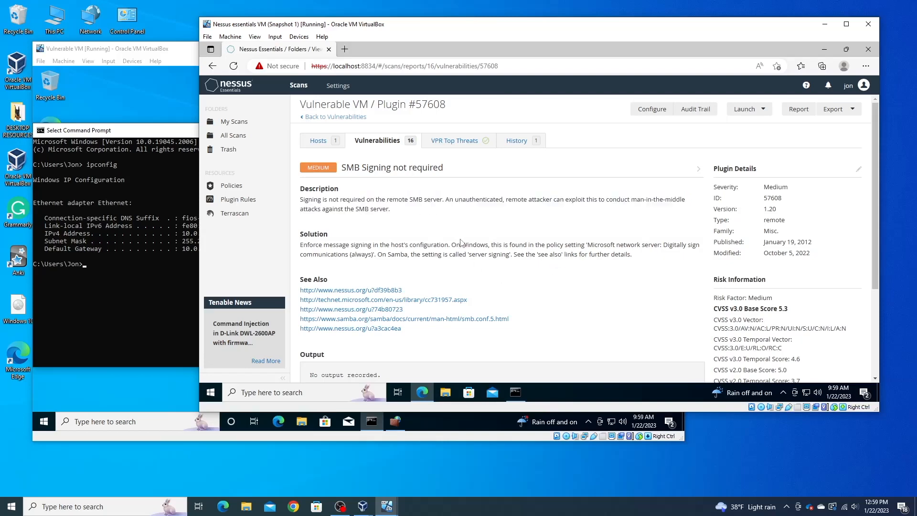
click(343, 118)
scroll(596, 257, down, 4)
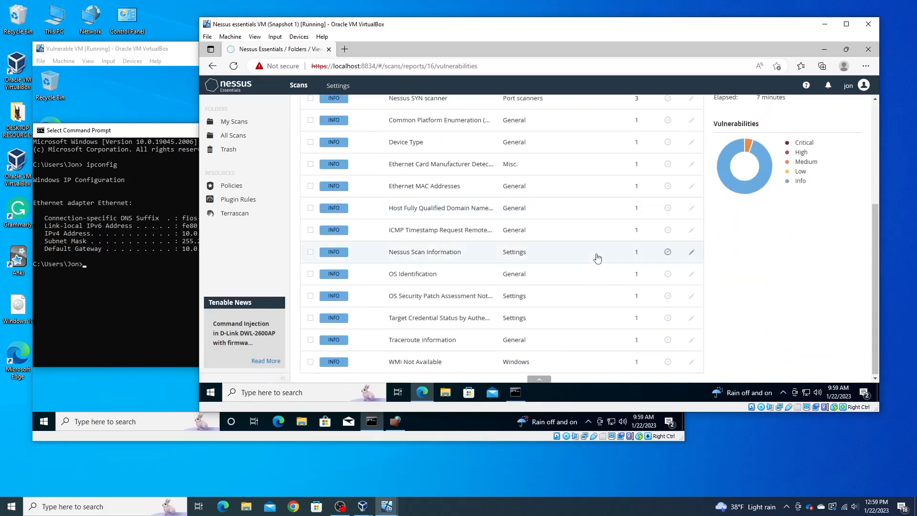
scroll(596, 257, up, 4)
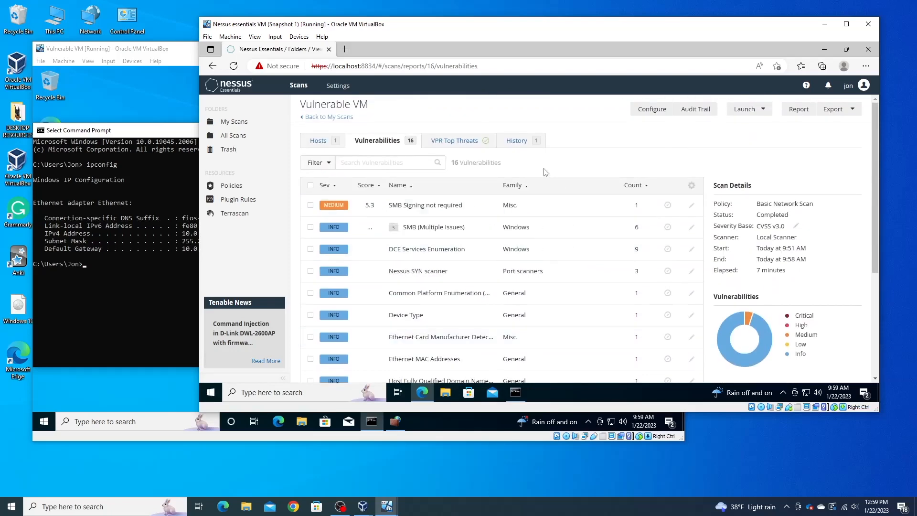
click(133, 175)
click(541, 131)
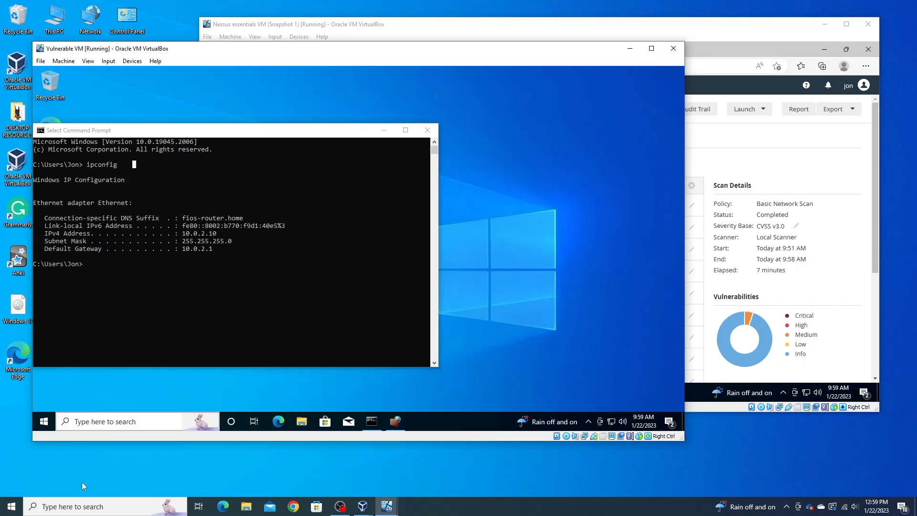
click(112, 420)
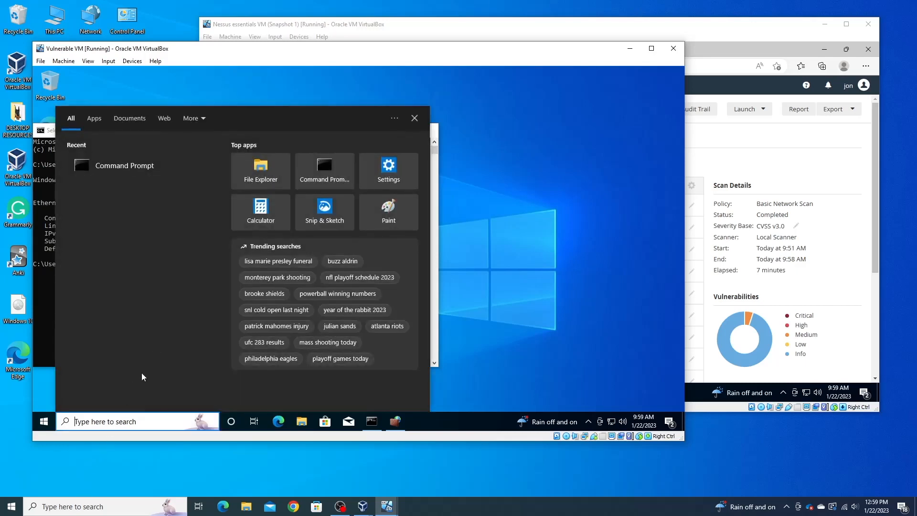
text(re)
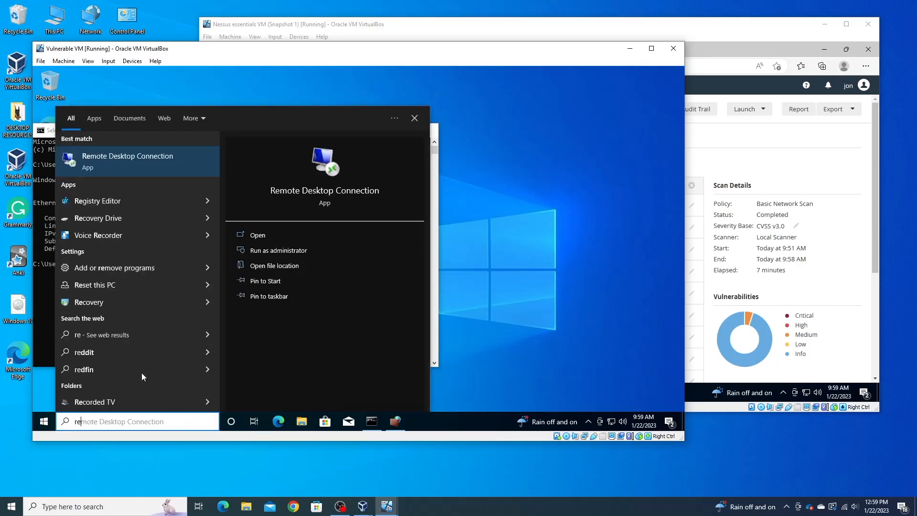
text(gistry)
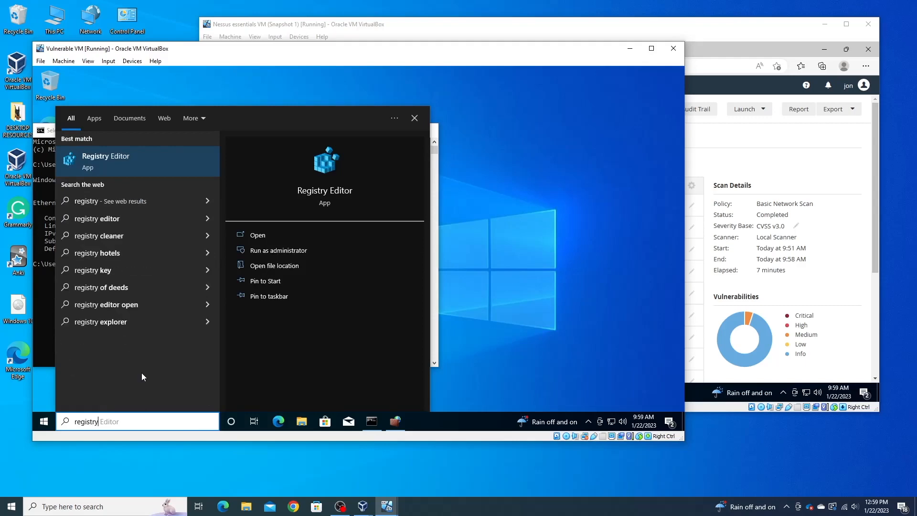
click(133, 162)
click(325, 303)
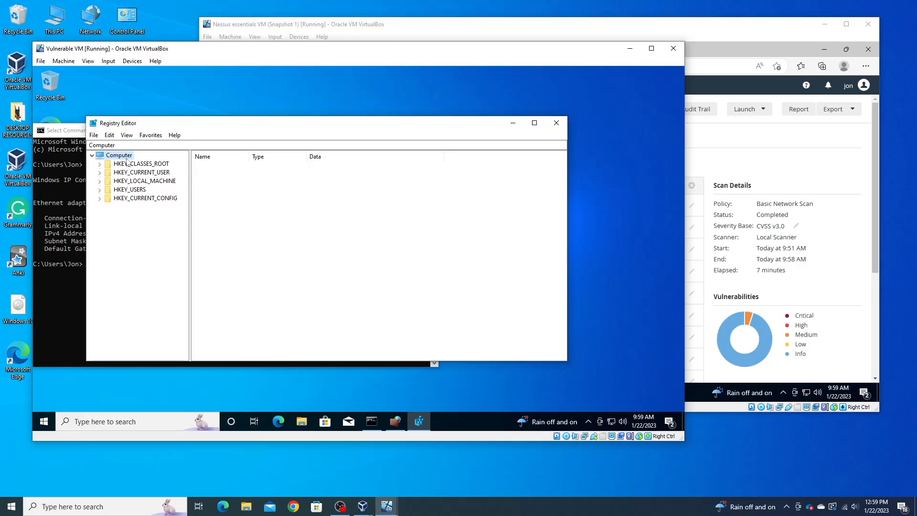
click(556, 122)
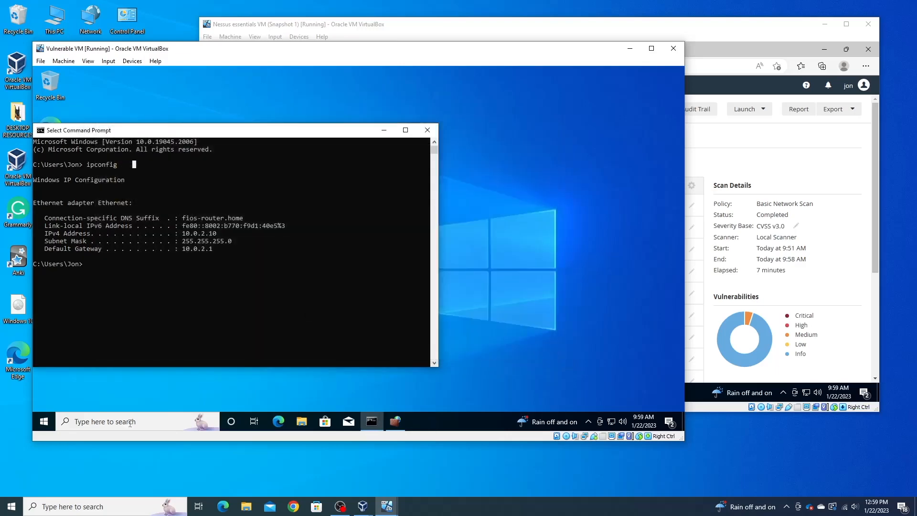
Step: Open the Services console in the Vulnerable VM and maximize it
click(129, 422)
text(serv)
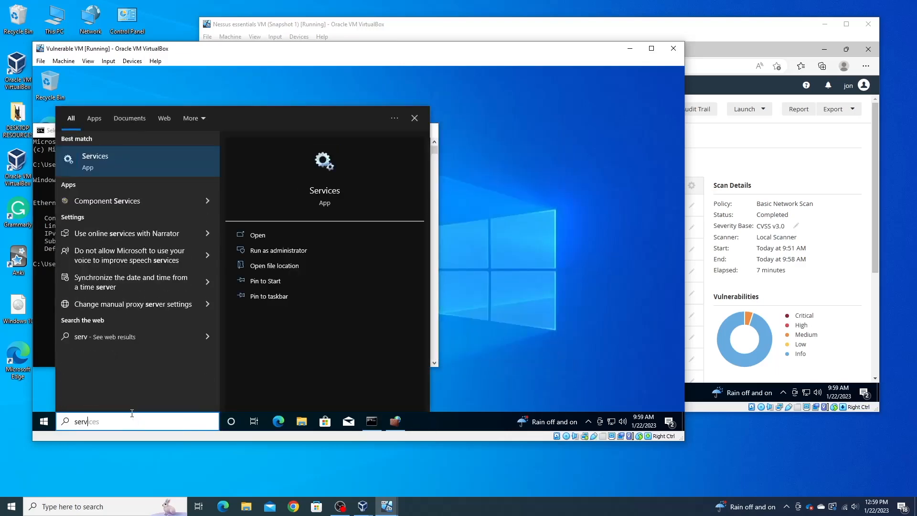
text(ices)
click(199, 152)
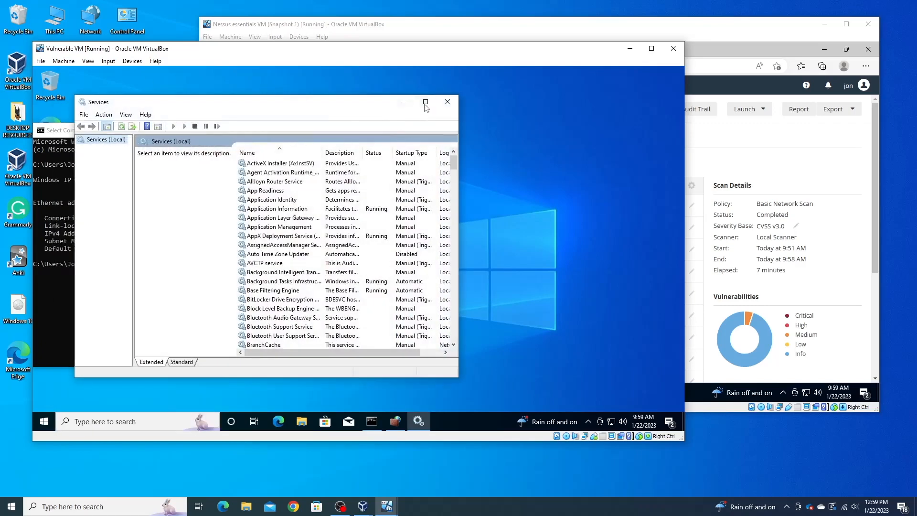
click(426, 102)
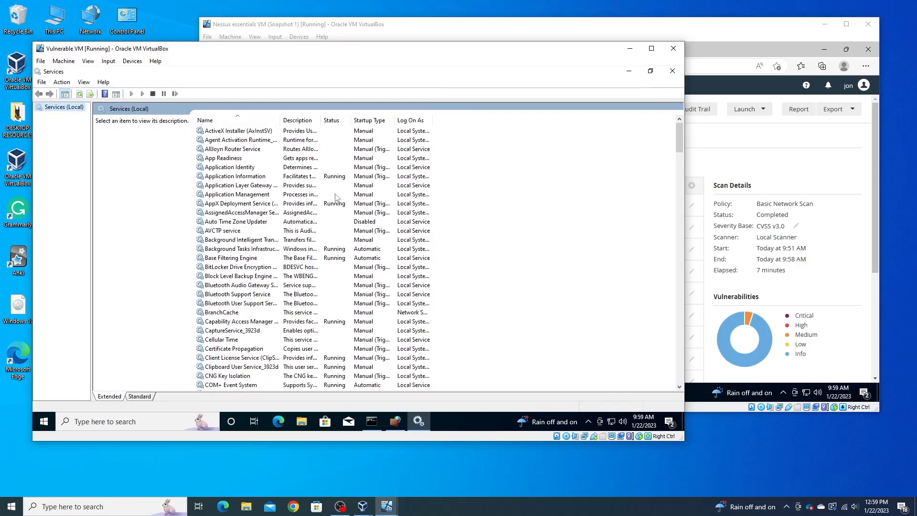
Step: Set the Remote Registry service's startup type to Automatic and apply the change
scroll(336, 197, down, 20)
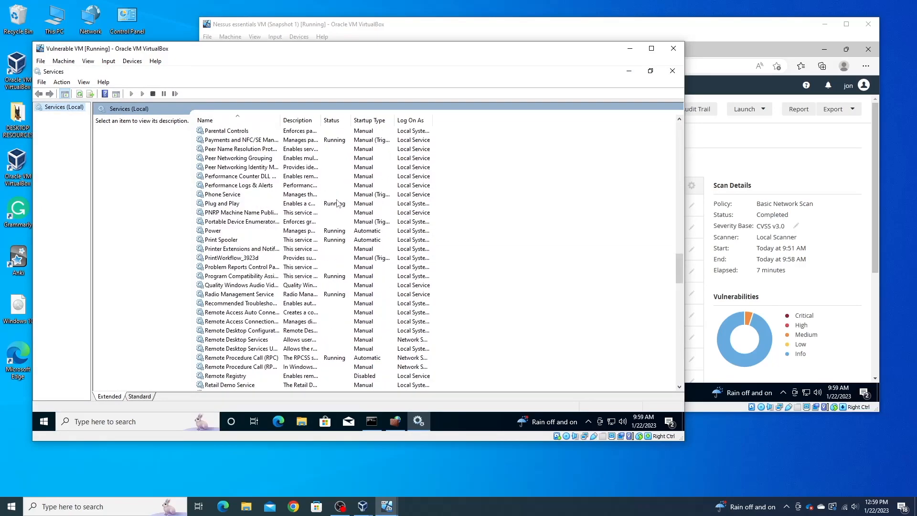
scroll(337, 203, down, 20)
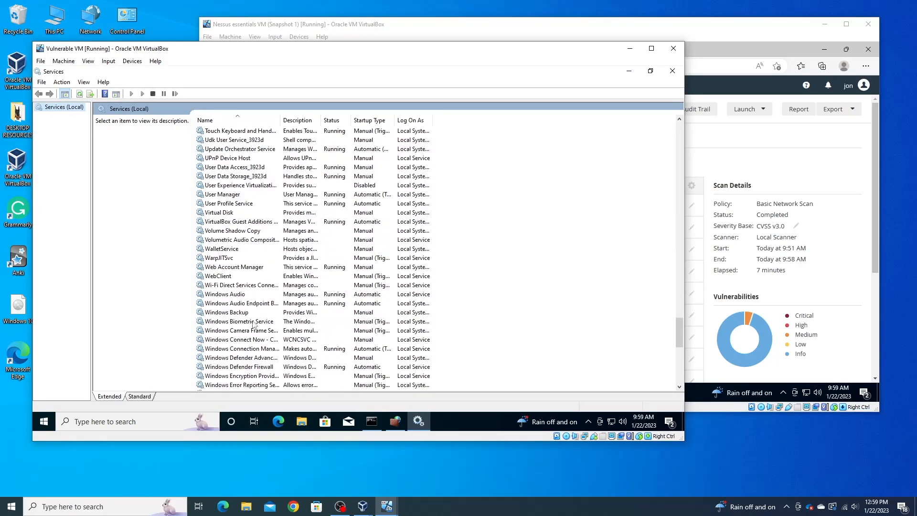
scroll(288, 262, up, 7)
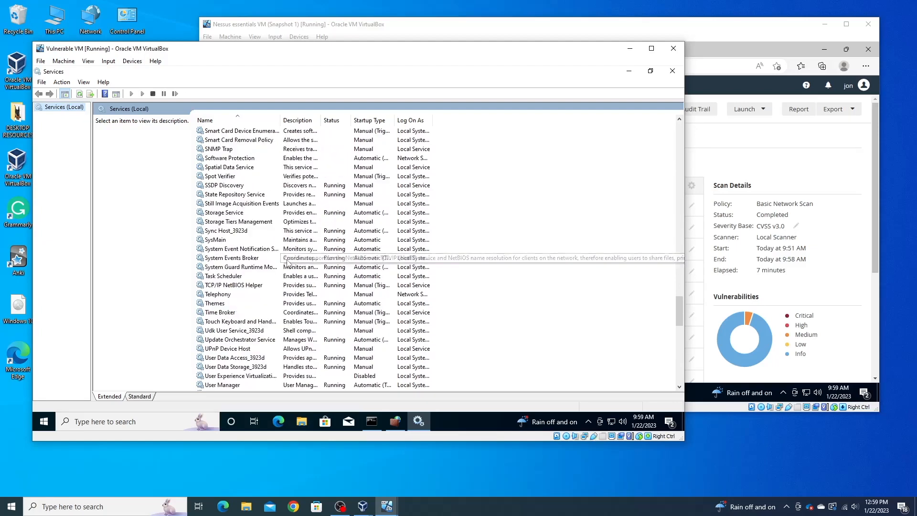
scroll(289, 262, up, 9)
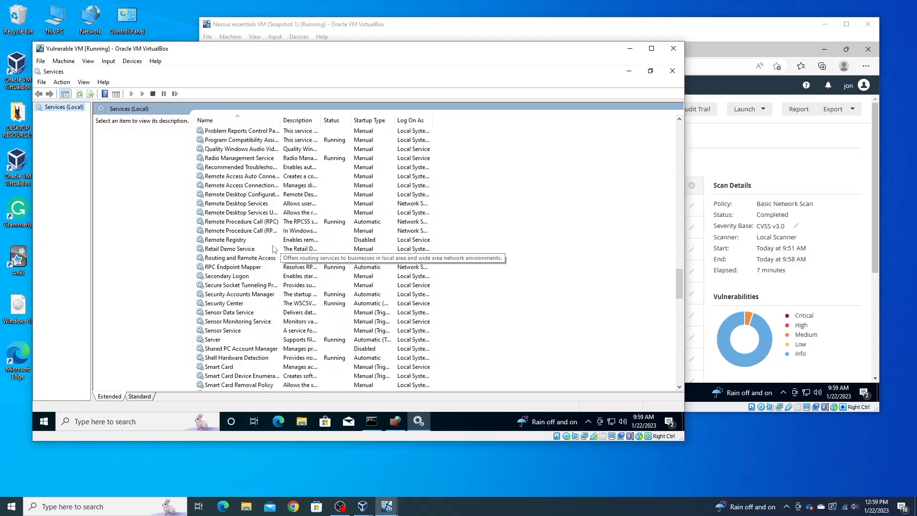
click(258, 242)
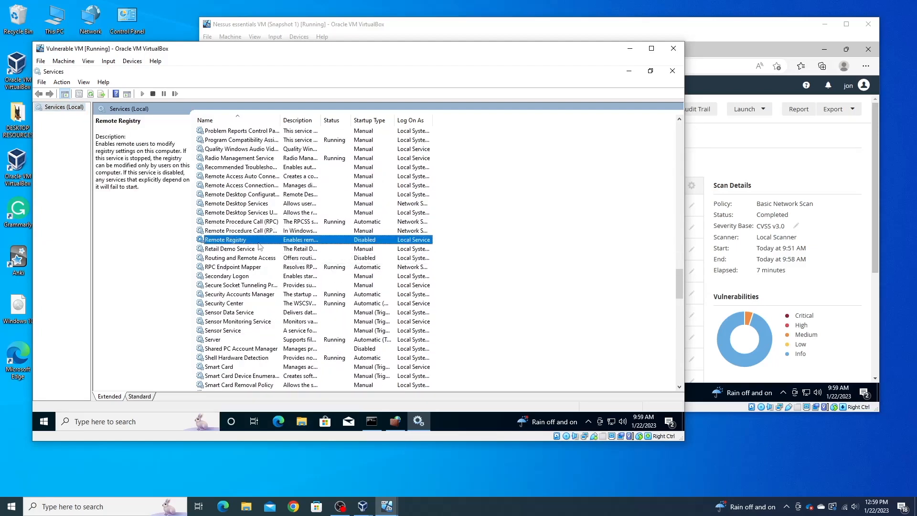
right_click(261, 238)
double_click(223, 241)
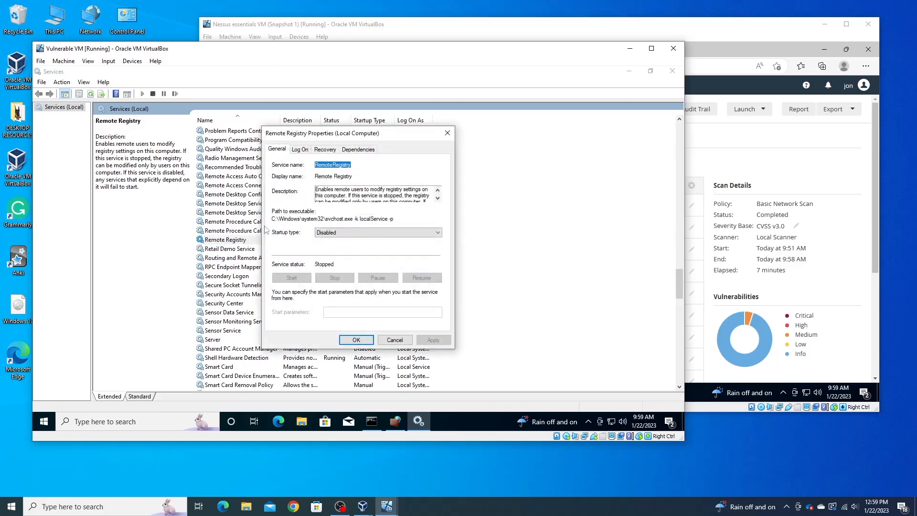
click(349, 234)
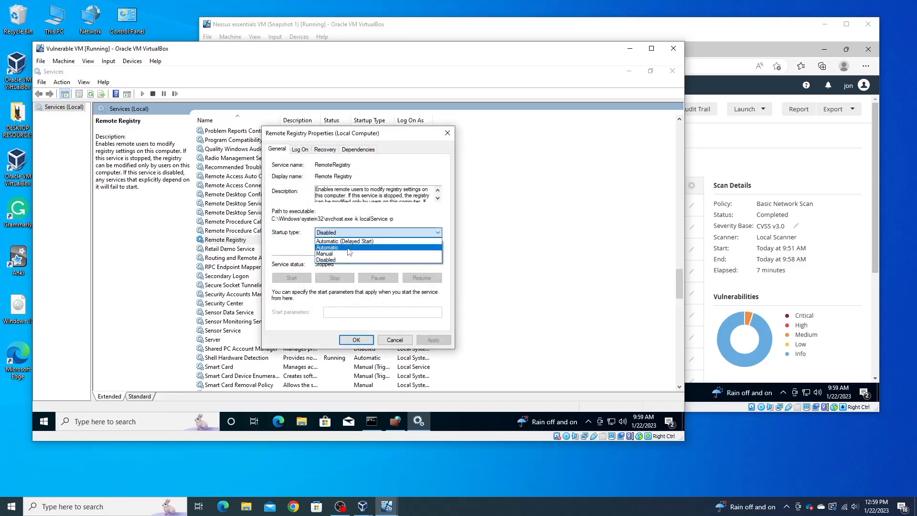
click(349, 248)
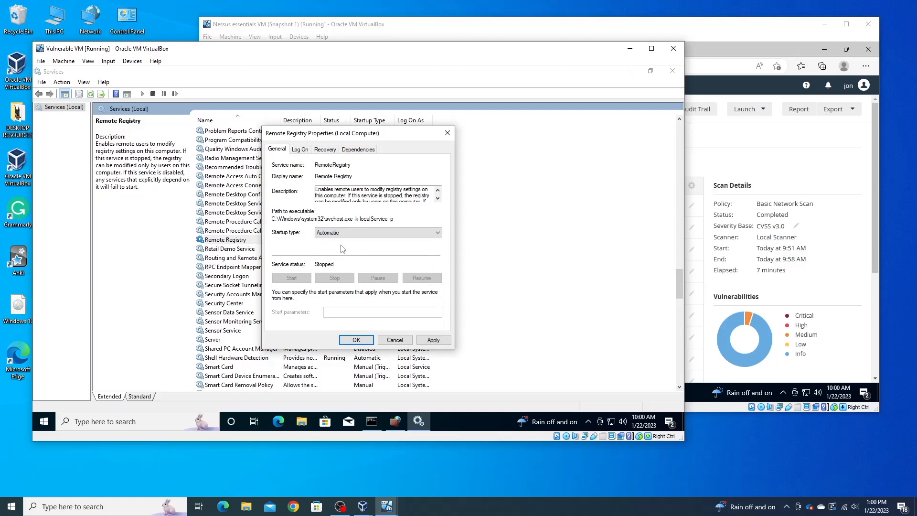
click(425, 338)
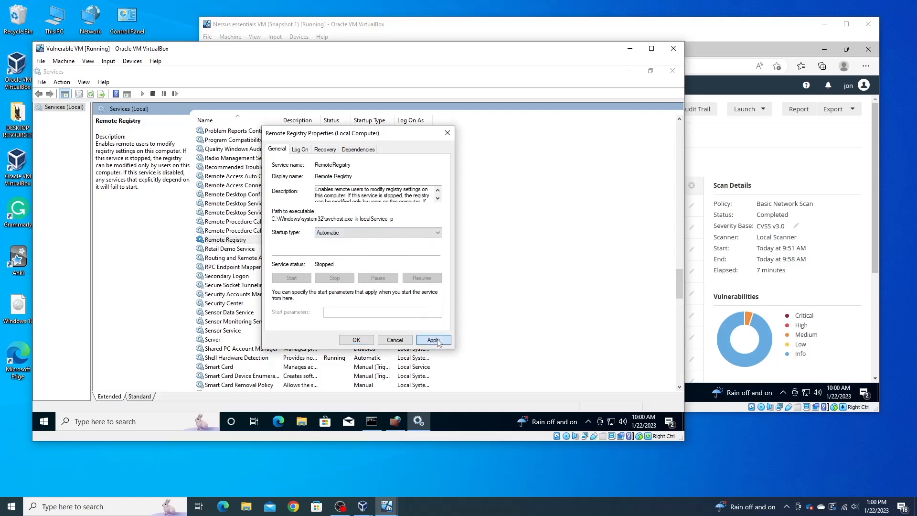
click(356, 341)
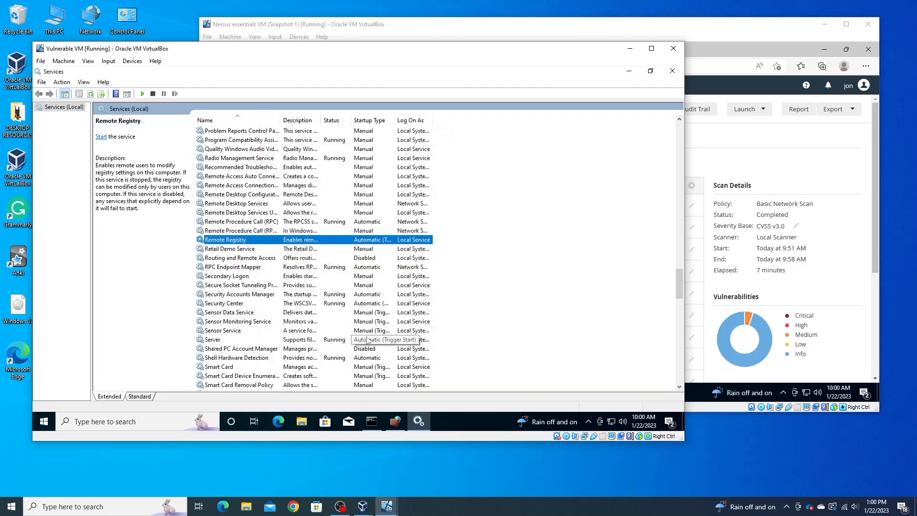
Step: Start the Remote Registry service, and close the Services console and the Command Prompt
double_click(242, 242)
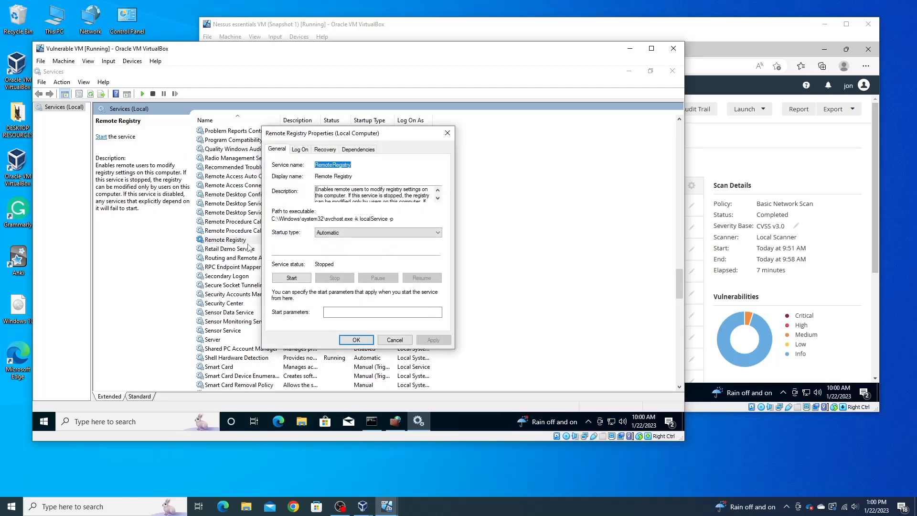
click(301, 282)
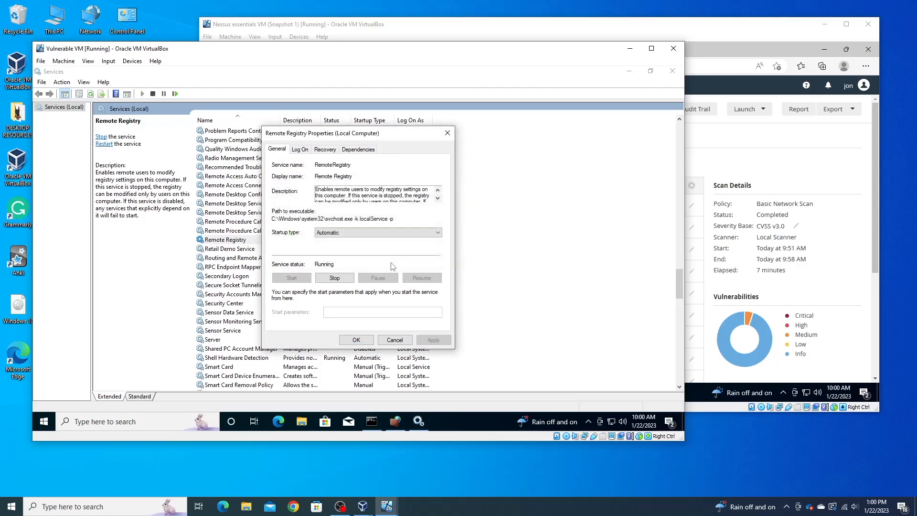
click(357, 340)
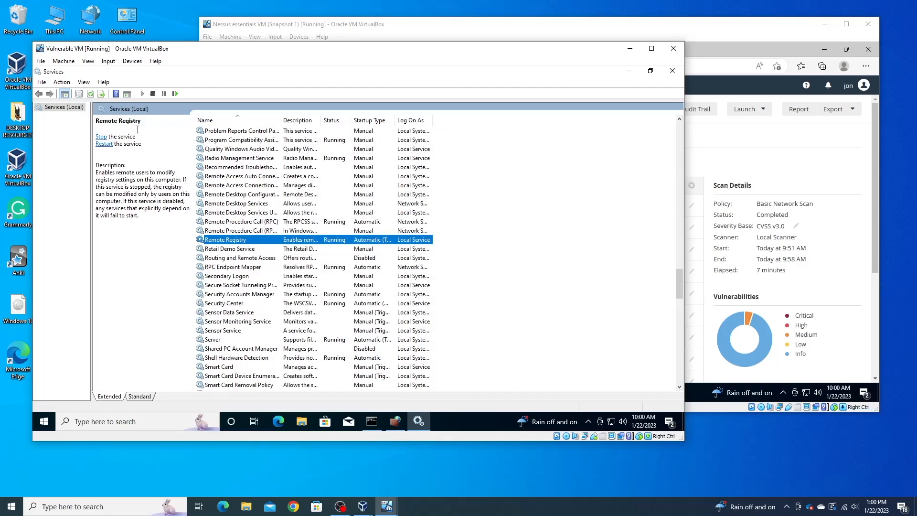
click(673, 70)
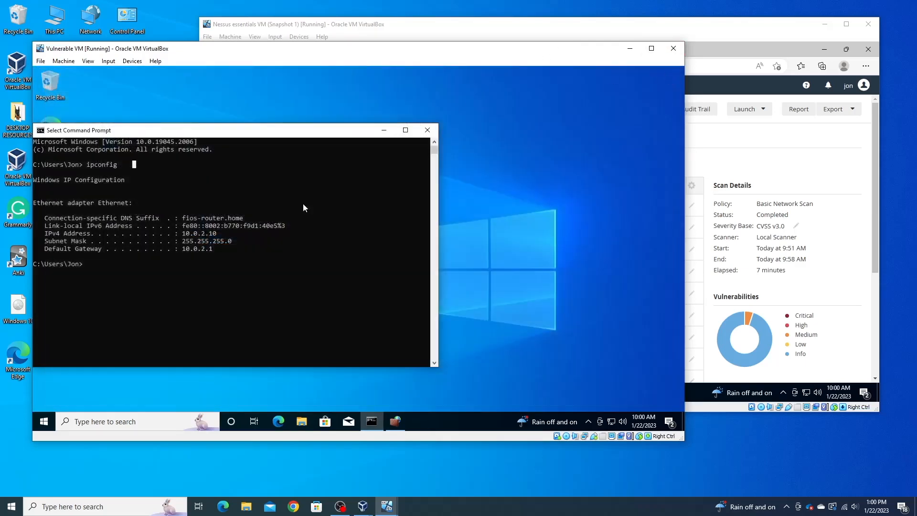
click(427, 130)
Step: Open the Vulnerable VM's advanced sharing settings and review the options for the Private, Guest or Public, and All Networks profiles
click(156, 413)
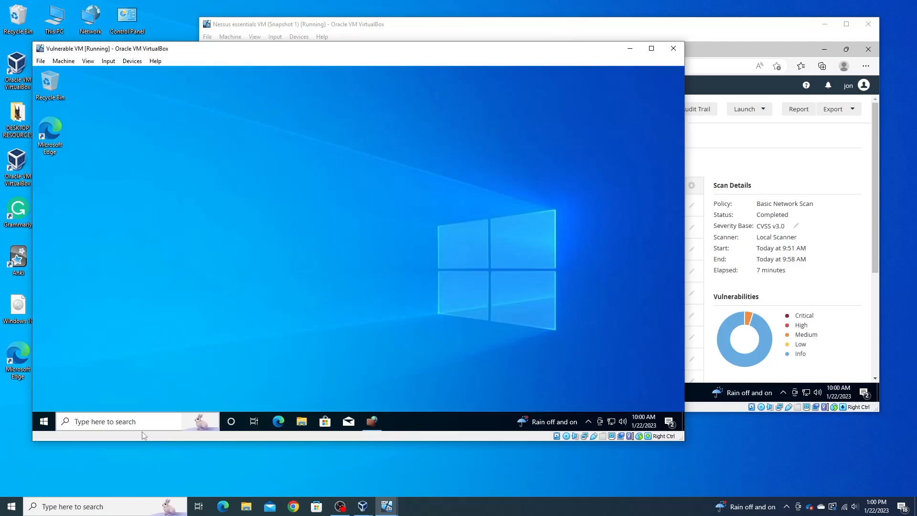
text(sh)
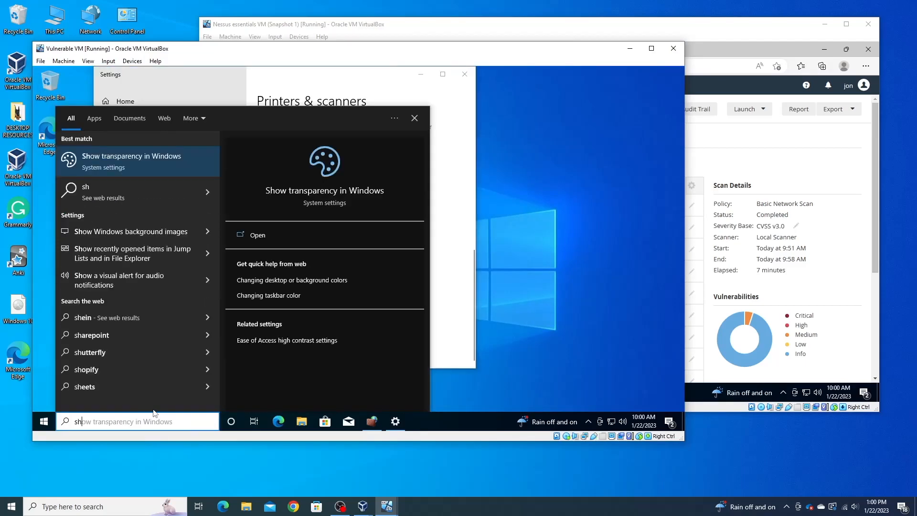
text(are)
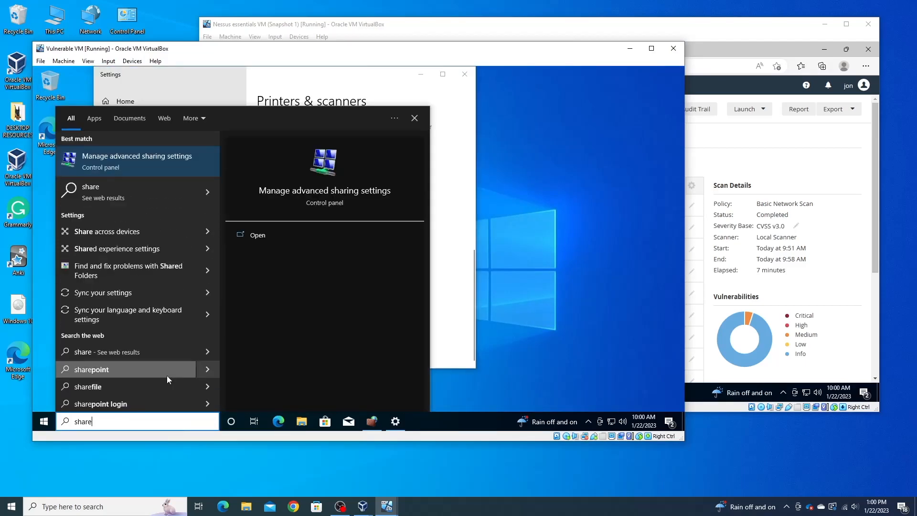
click(155, 165)
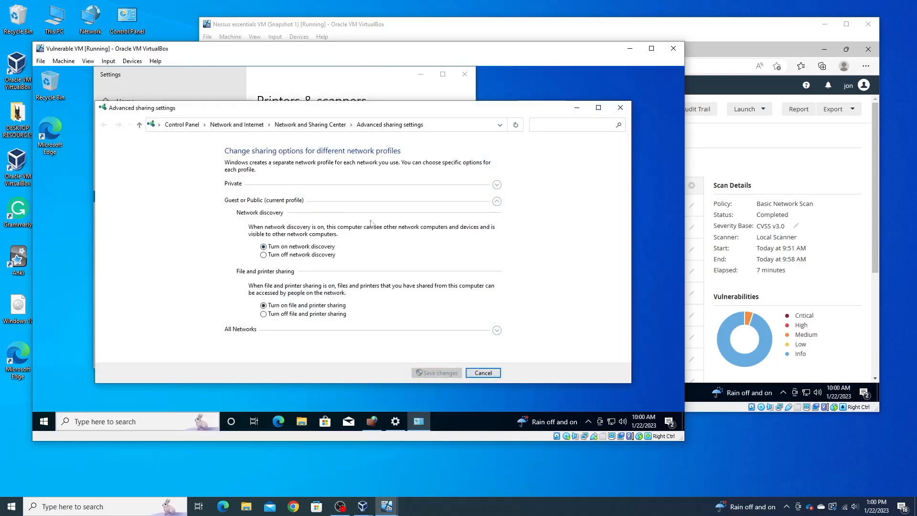
click(496, 202)
click(496, 185)
click(497, 185)
click(497, 218)
scroll(303, 326, down, 1)
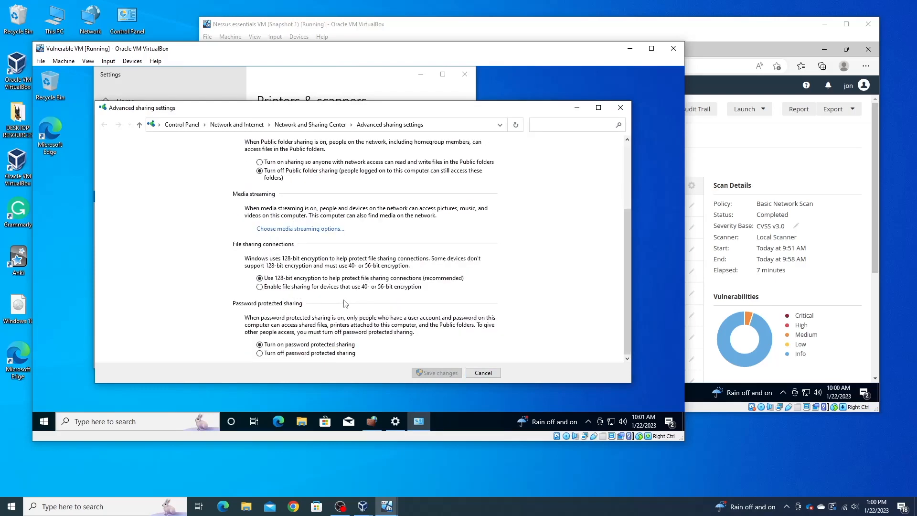
scroll(407, 318, up, 4)
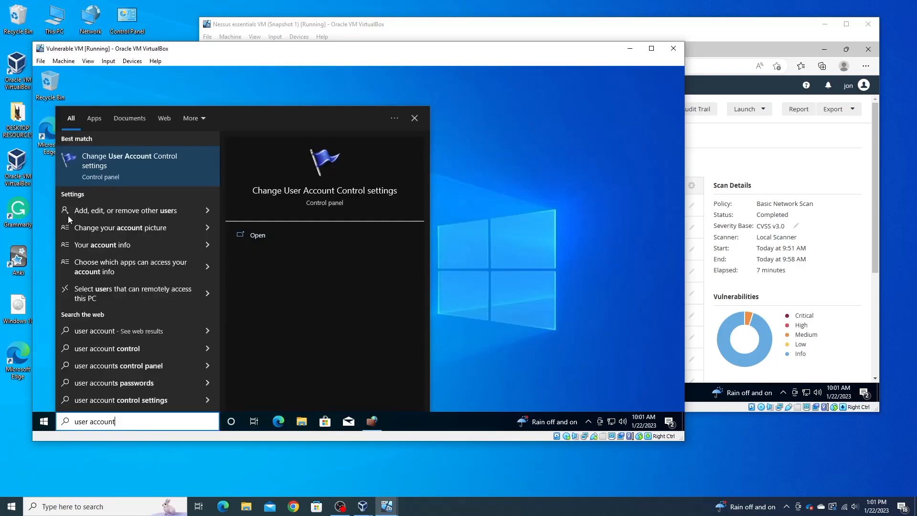
Step: Set the User Account Control notification level to Never notify and allow the change
click(113, 169)
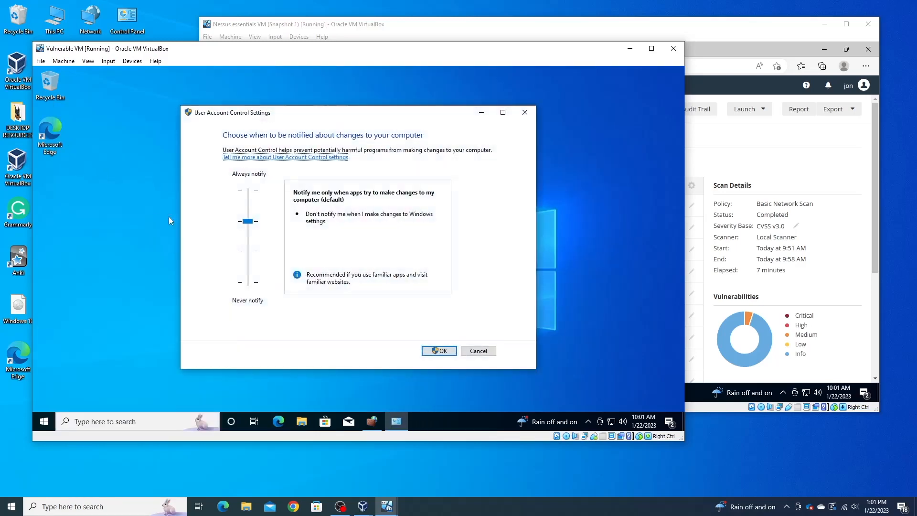
click(248, 282)
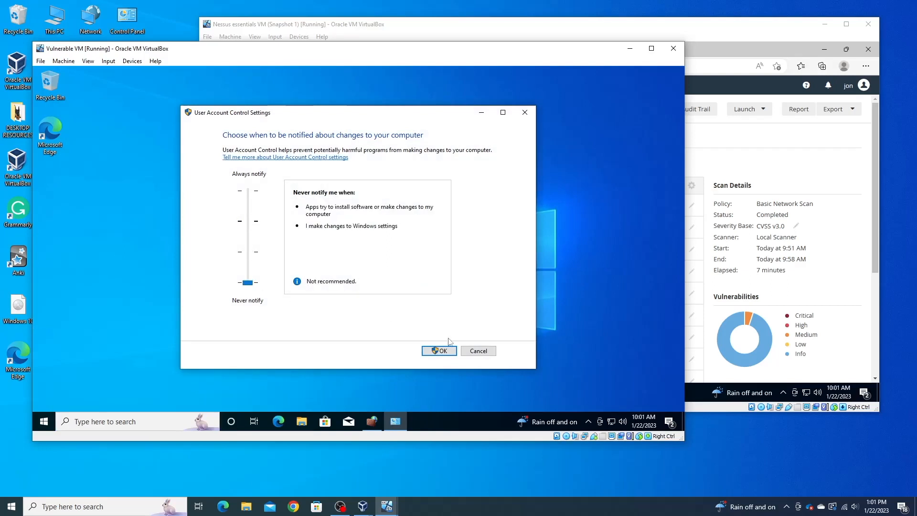
click(440, 351)
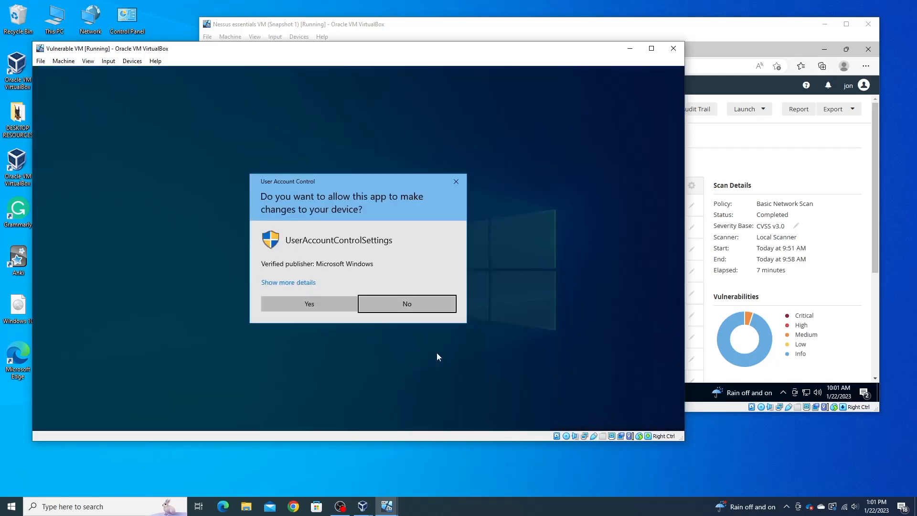
click(327, 306)
Step: Search for Registry Editor in the Vulnerable VM and open it
click(120, 421)
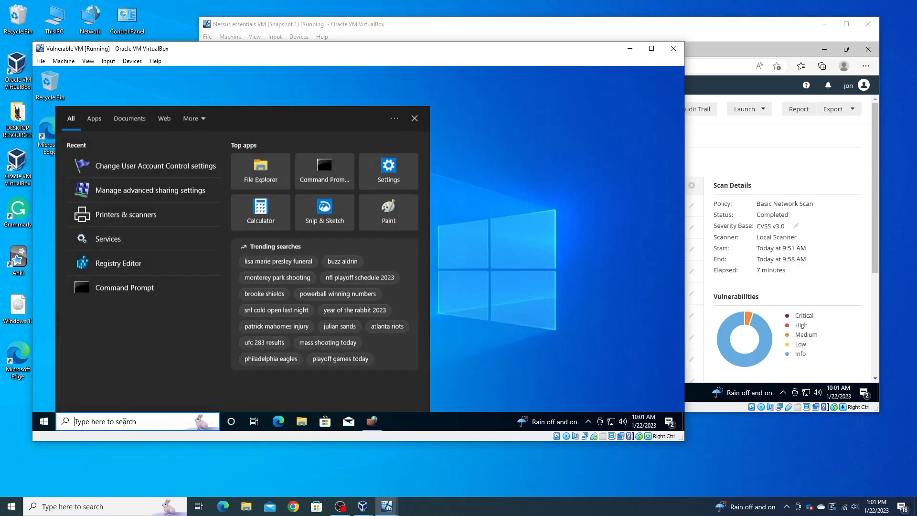
text(regis)
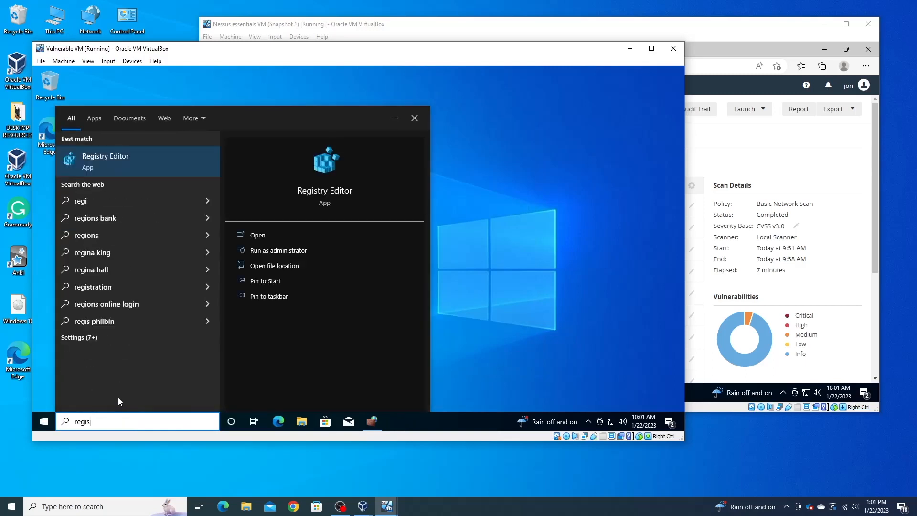
text(try e)
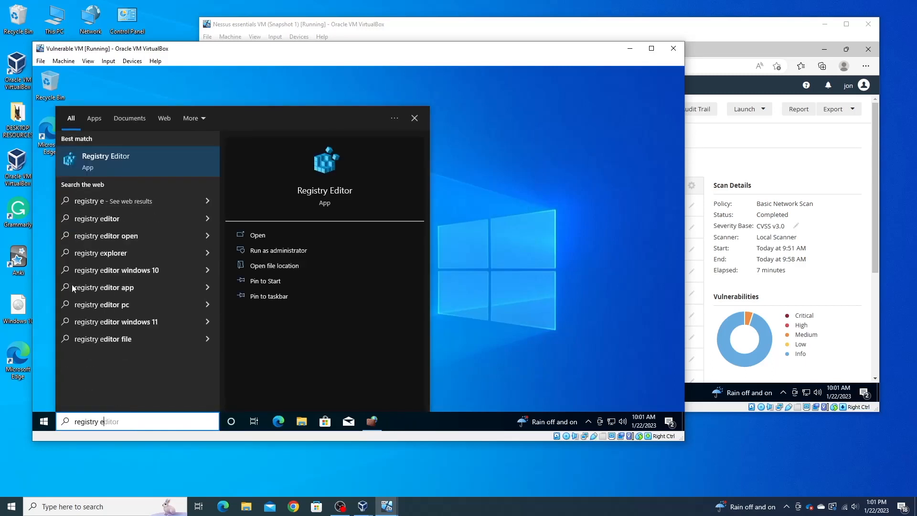
click(127, 169)
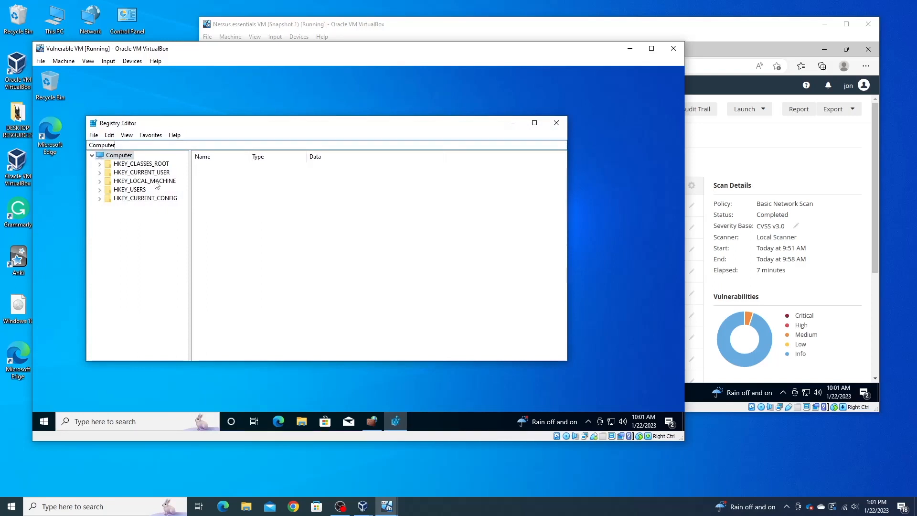
Step: Create a new DWORD (32-bit) value in HKEY_LOCAL_MACHINE\SOFTWARE\Microsoft\Windows\CurrentVersion\Policies\System
click(157, 181)
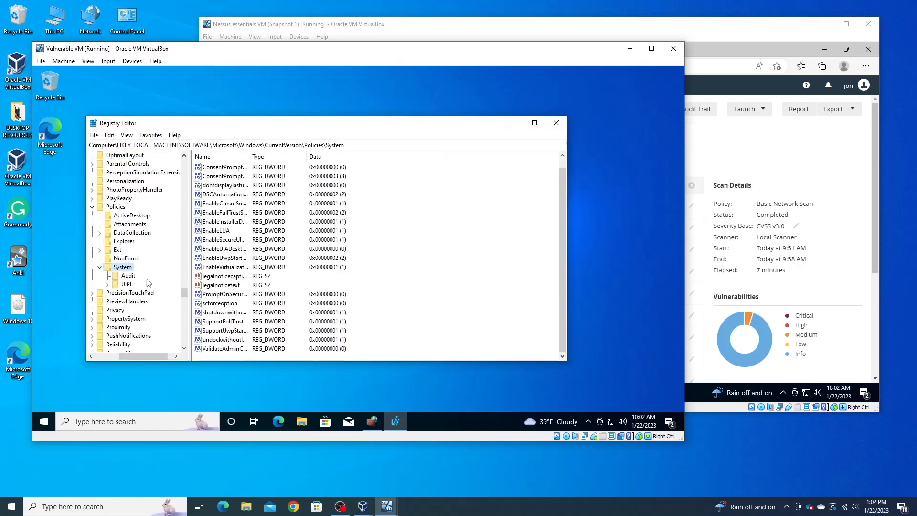
right_click(204, 355)
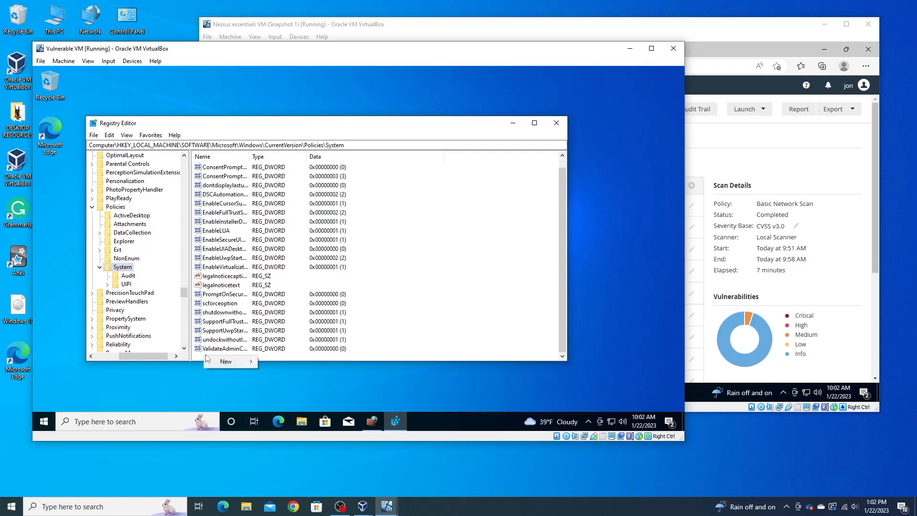
mouse_move(223, 361)
click(300, 330)
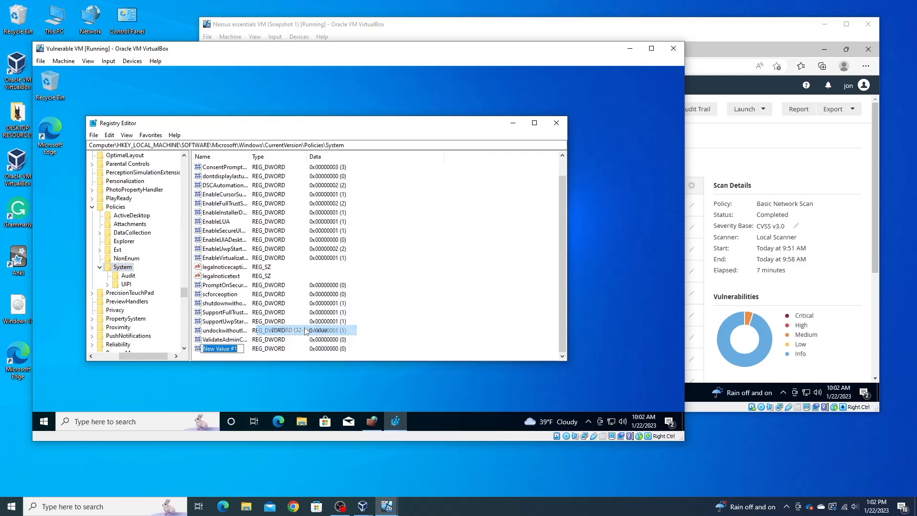
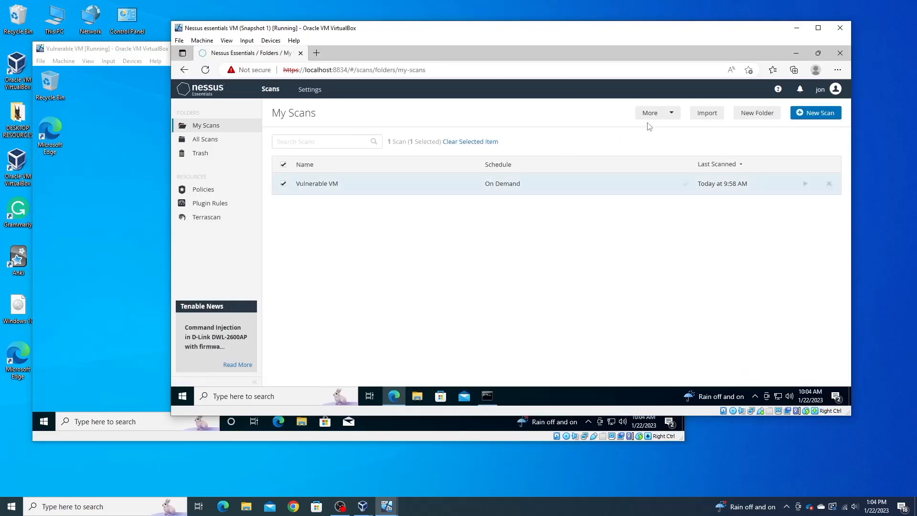
Step: In Nessus, open the selected Vulnerable VM scan's configuration and add a Windows host credential entry
click(652, 115)
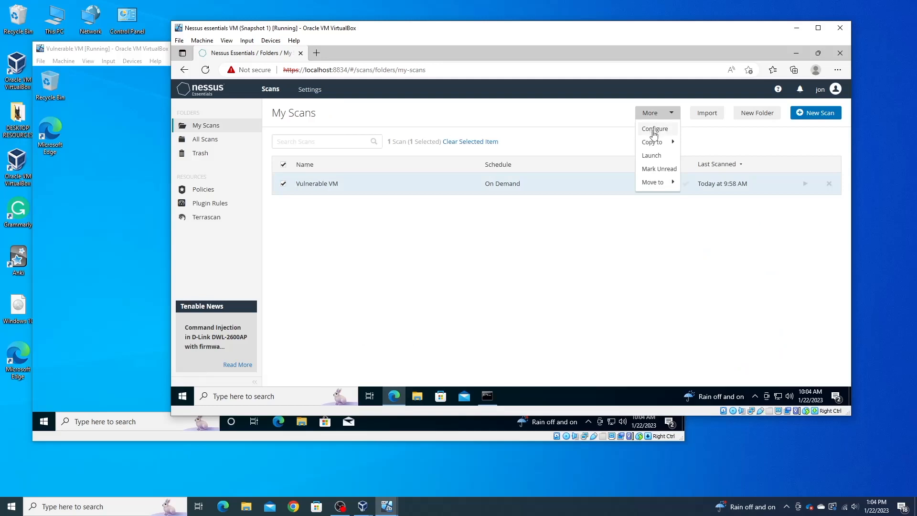
click(654, 130)
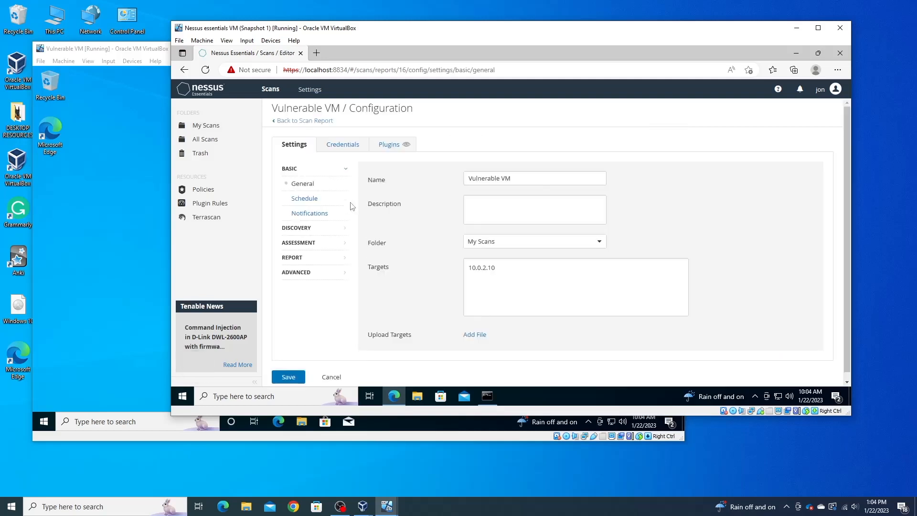
click(345, 145)
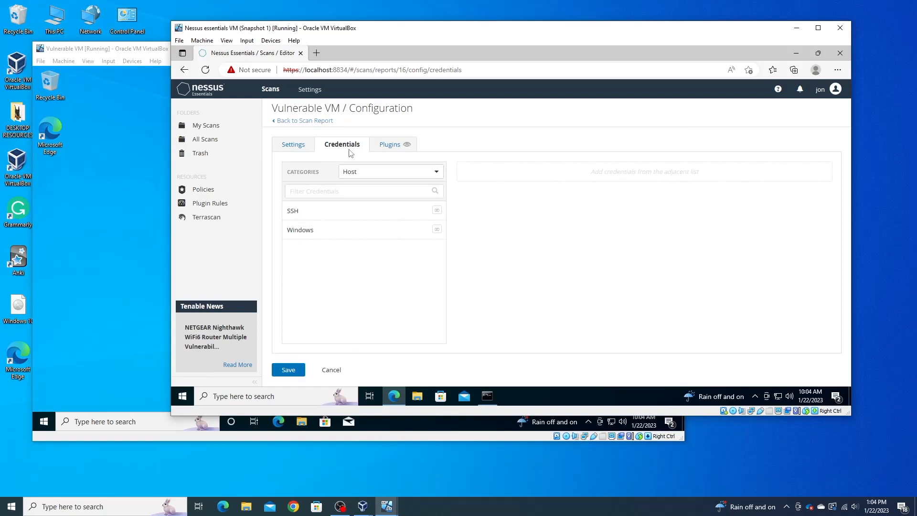
click(326, 236)
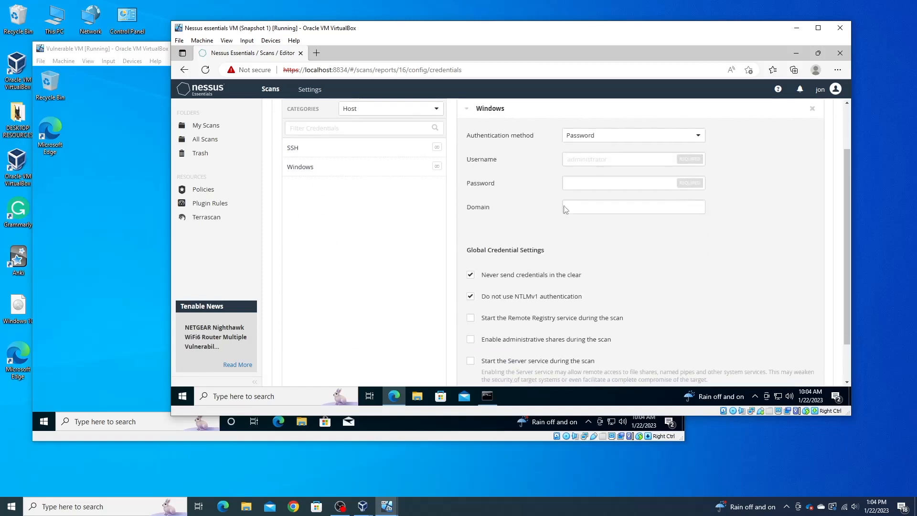
Step: Enter the target account's username in the Windows host credential, keeping Password as the authentication method
click(622, 157)
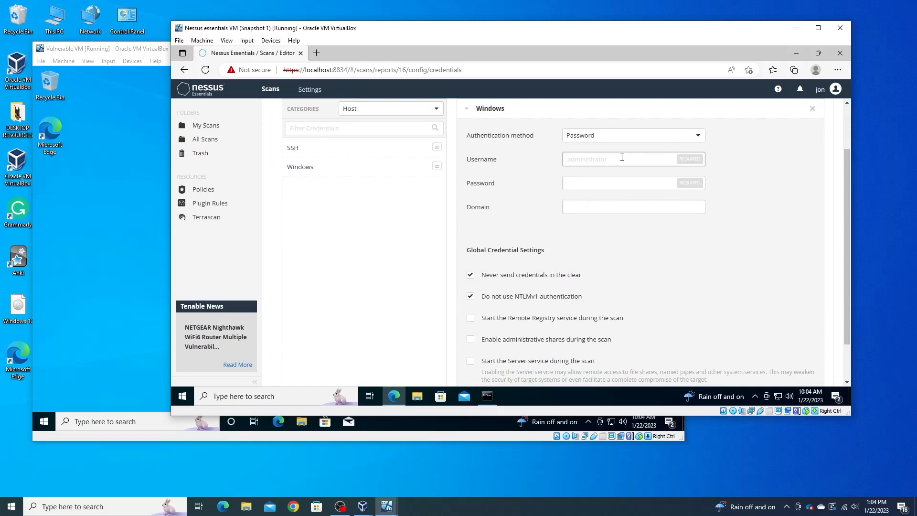
text(jonmo)
key(BackSpace)
key(BackSpace)
key(BackSpace)
key(BackSpace)
key(BackSpace)
text(jpn)
Step: In the Vulnerable VM, open Command Prompt and run whoami to check the logged-in account name
click(162, 219)
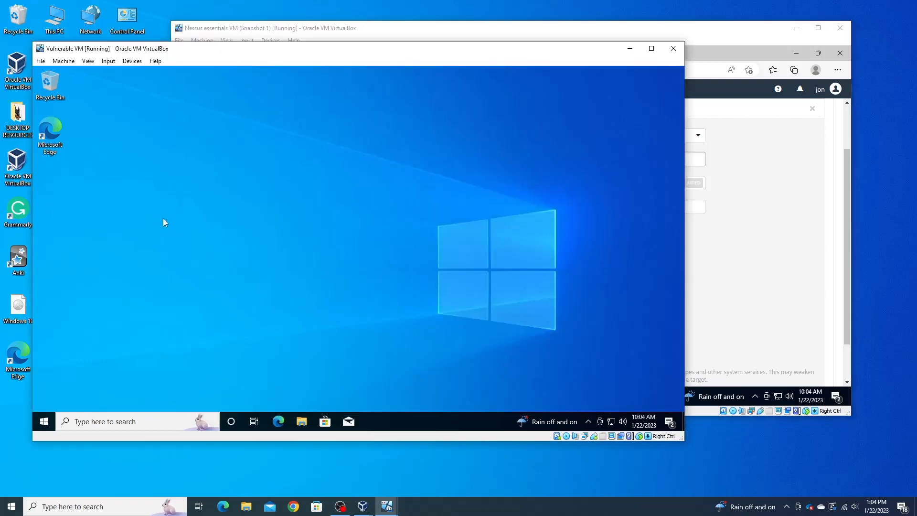
click(94, 423)
text(cnmd)
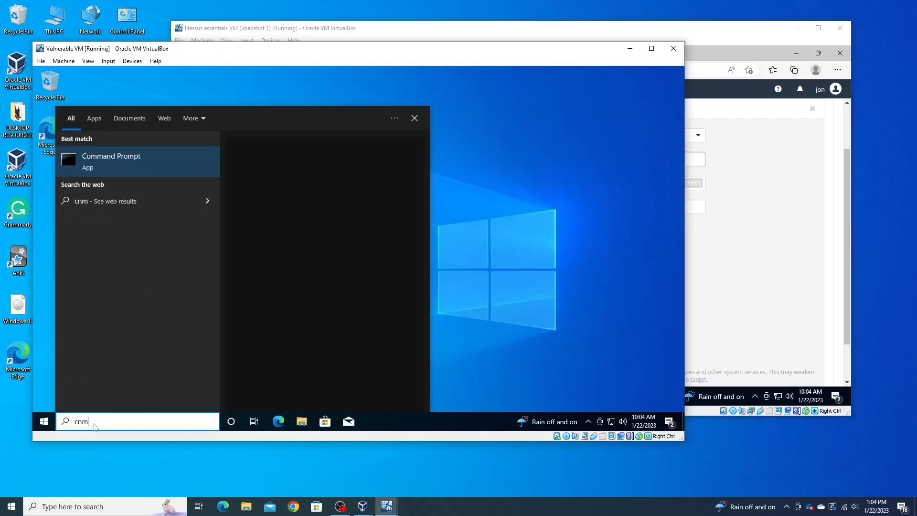
key(BackSpace)
key(BackSpace)
key(BackSpace)
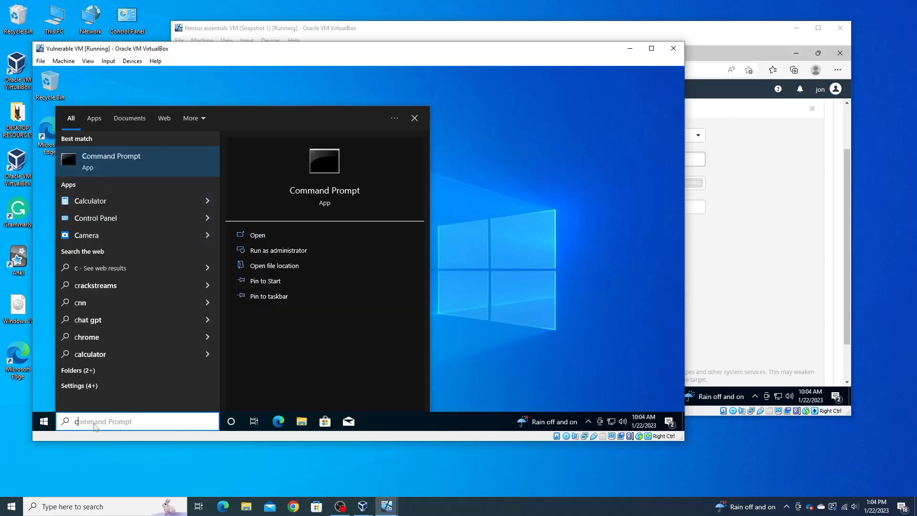
text(md)
key(Return)
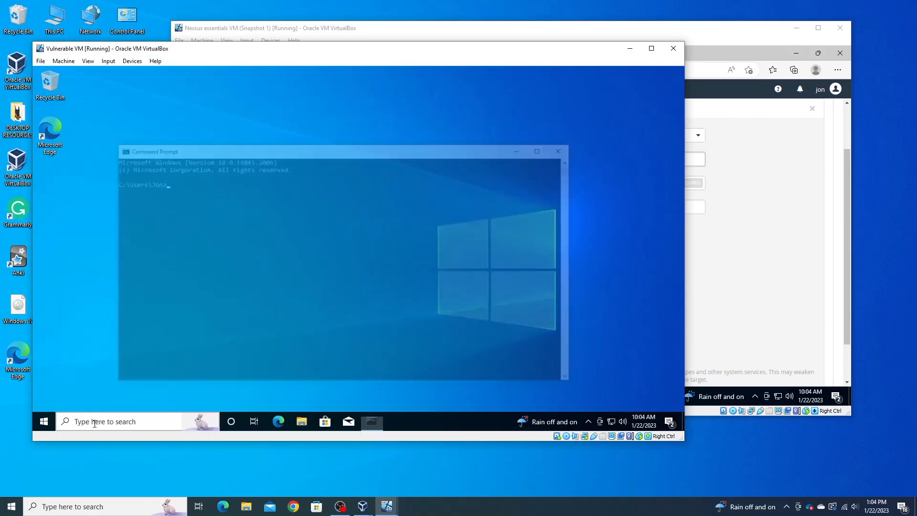
text(whoami)
key(Return)
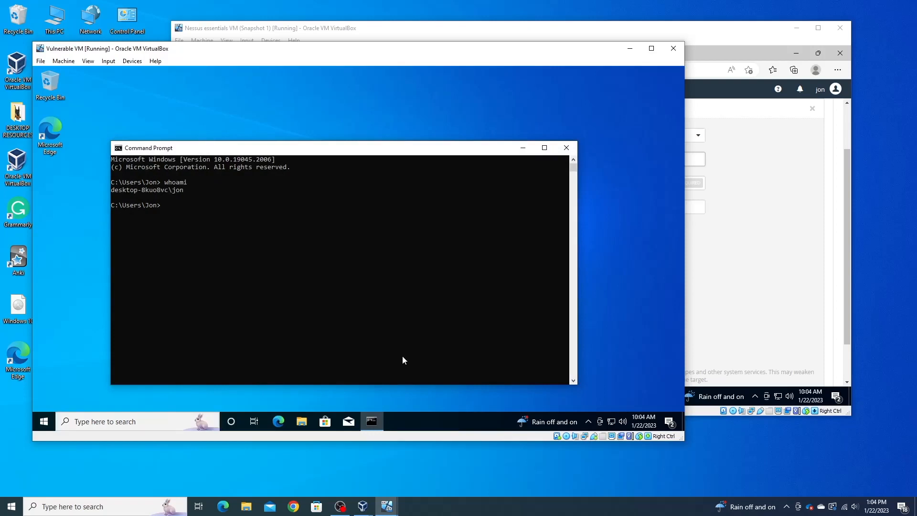
Step: In Nessus, enter the account password for the Windows credential and save the scan configuration
click(775, 245)
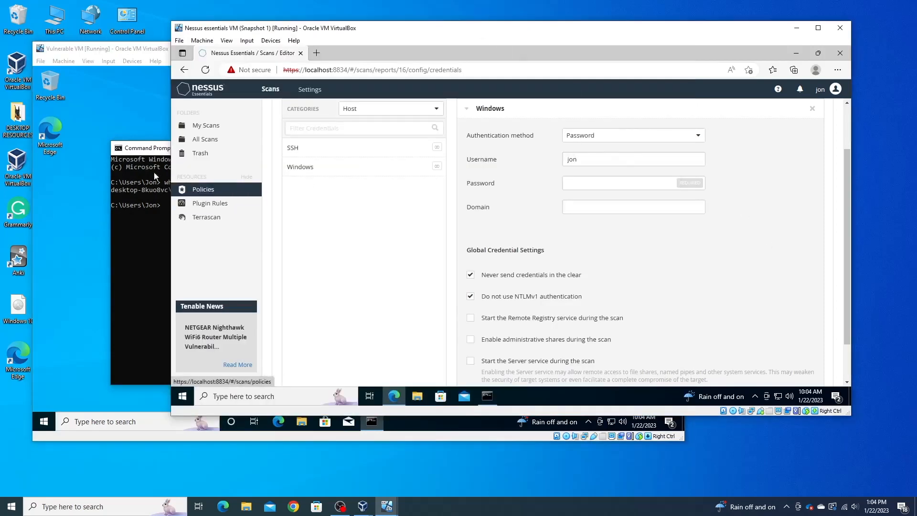
click(640, 184)
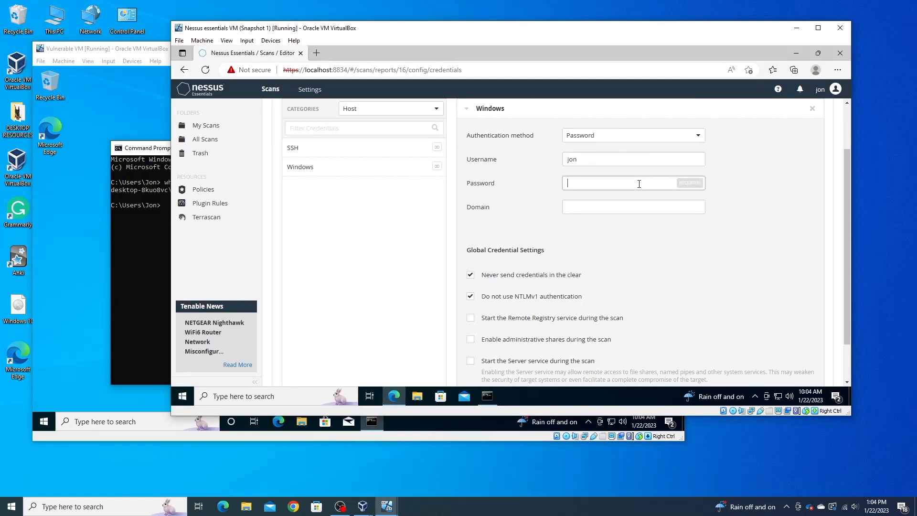
text(••••)
scroll(638, 206, down, 2)
click(287, 371)
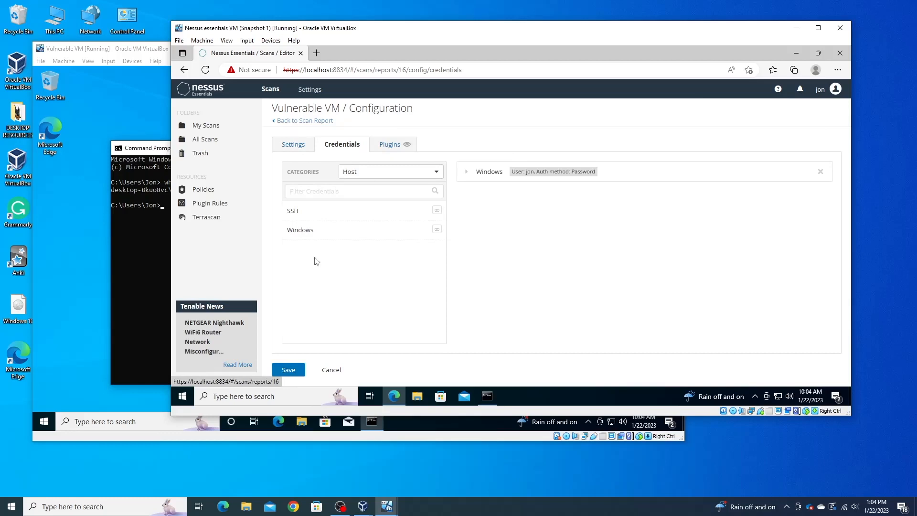
click(290, 374)
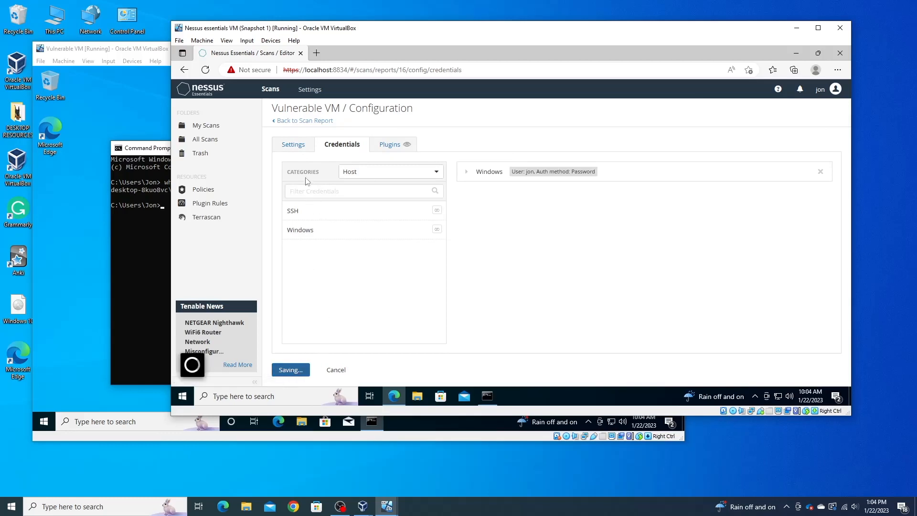
Step: Return to My Scans, launch the Vulnerable VM scan and open its running scan page
click(306, 121)
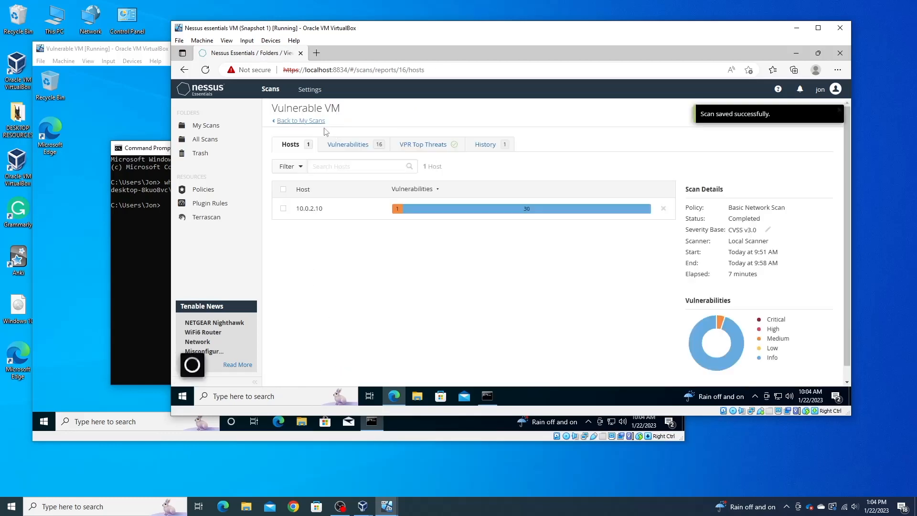
click(318, 122)
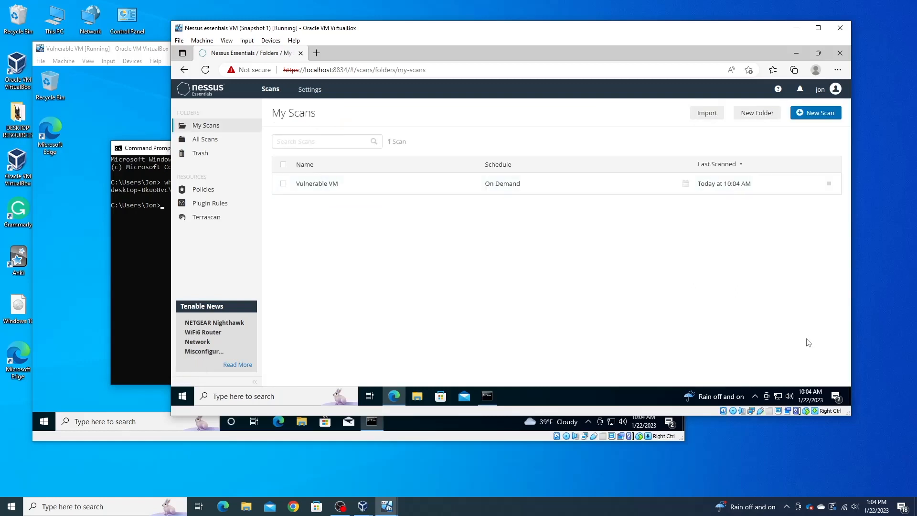
click(592, 191)
drag(510, 39, 473, 53)
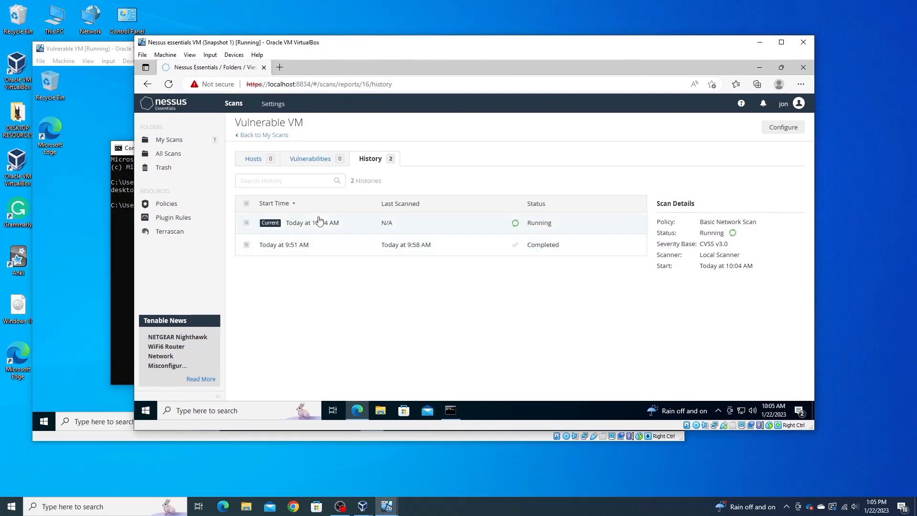
Step: Review the completed scan's vulnerabilities and read the details of the critical Microsoft .NET Framework security updates finding
click(315, 159)
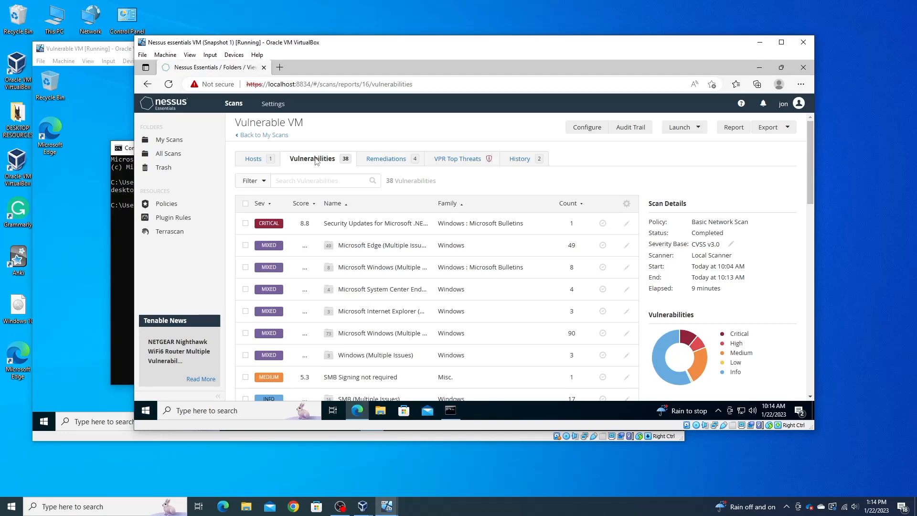
scroll(463, 231, down, 8)
scroll(345, 188, up, 8)
click(364, 223)
drag(235, 217, 416, 228)
click(485, 257)
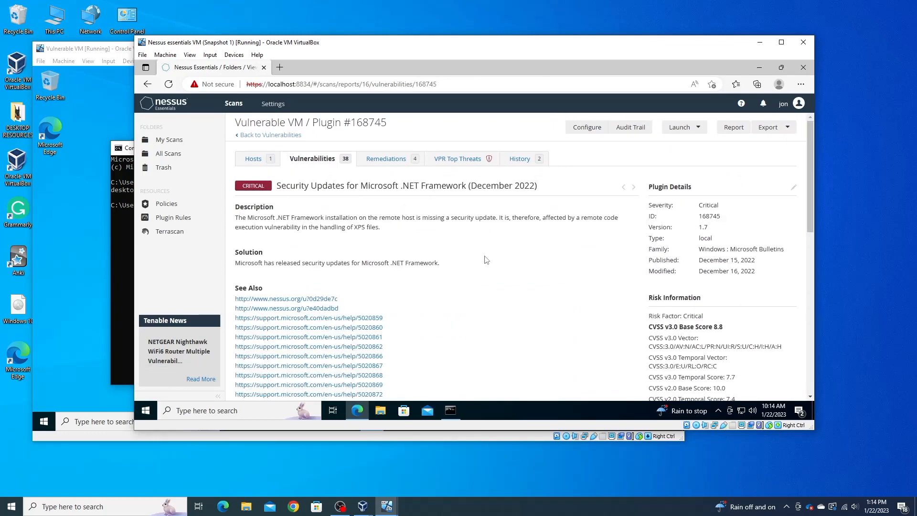
Step: Examine the scan's recommended remediations, VPR top threats and scan history
click(386, 160)
drag(260, 251, 370, 272)
drag(267, 294, 405, 316)
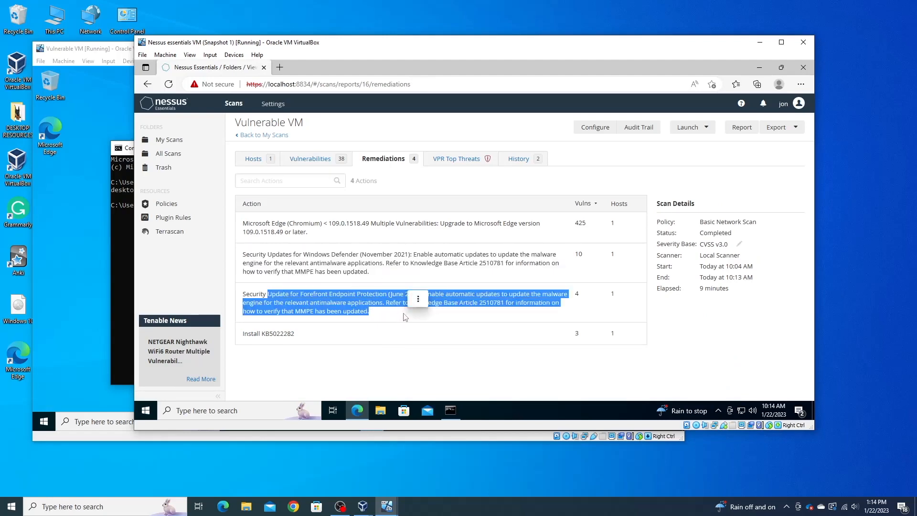
click(456, 159)
scroll(440, 228, down, 3)
scroll(460, 204, up, 3)
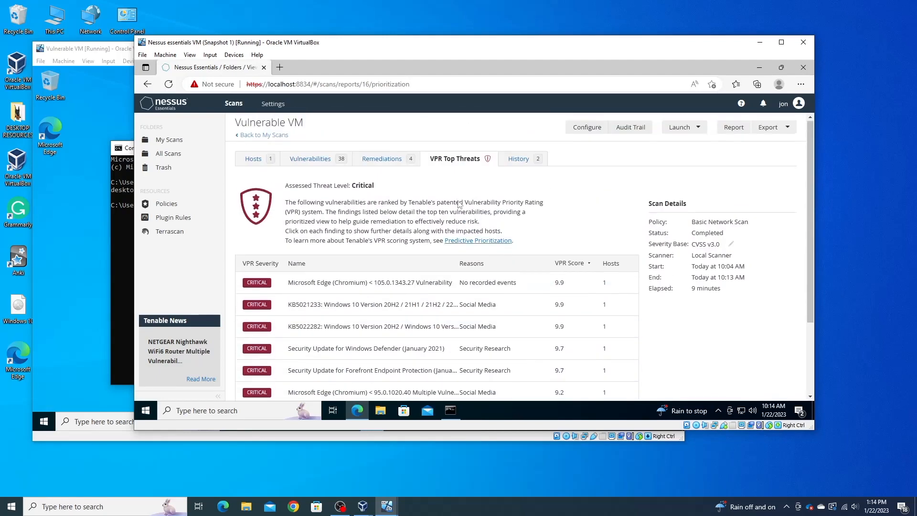
click(520, 159)
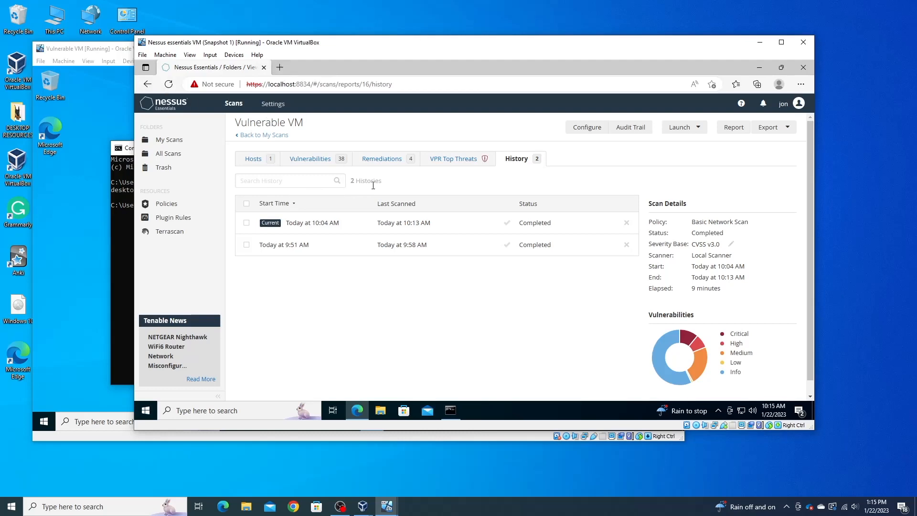
Step: In the Vulnerable VM, download Firefox Setup 3.6.12.exe from the ftp.mozilla.org release directory and run the installer
click(91, 109)
click(149, 423)
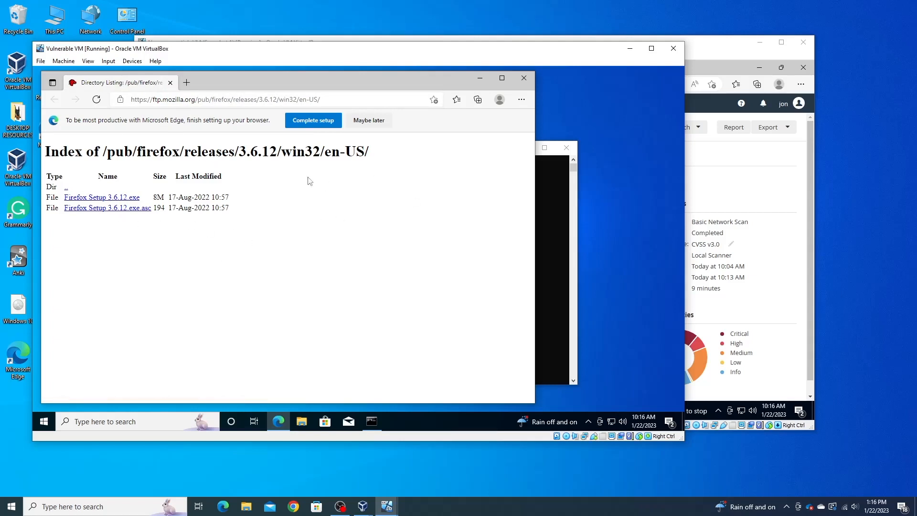
click(123, 198)
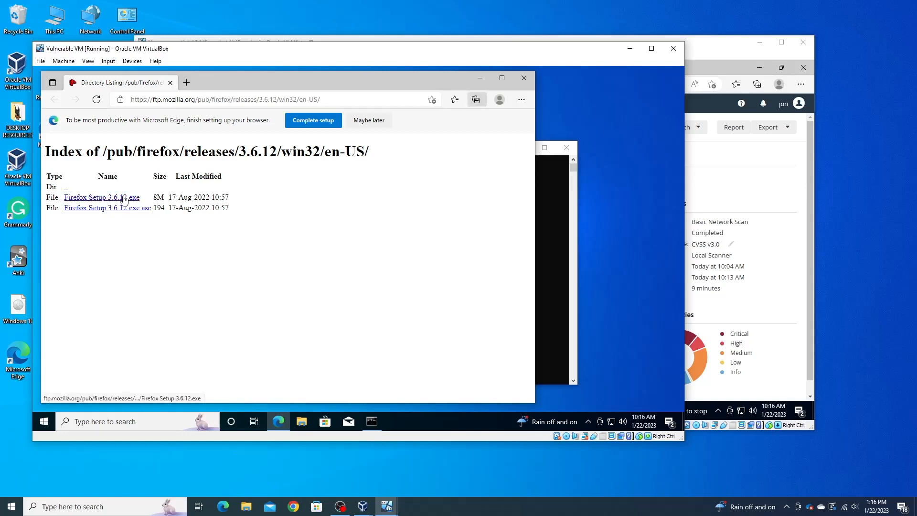
drag(286, 89, 321, 86)
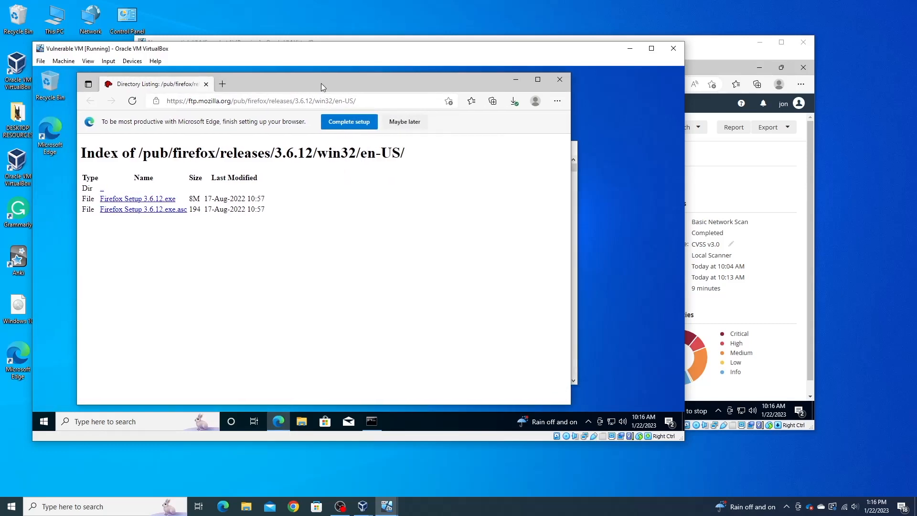
click(404, 122)
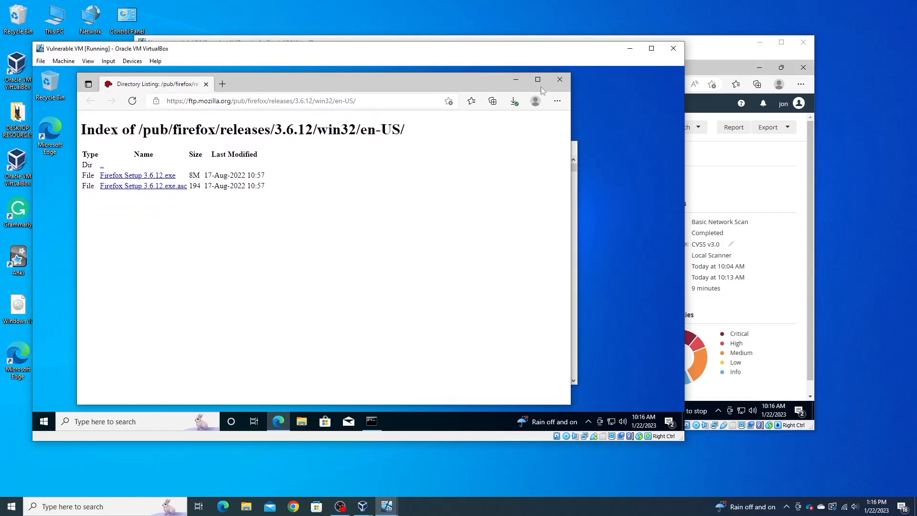
click(514, 101)
click(381, 143)
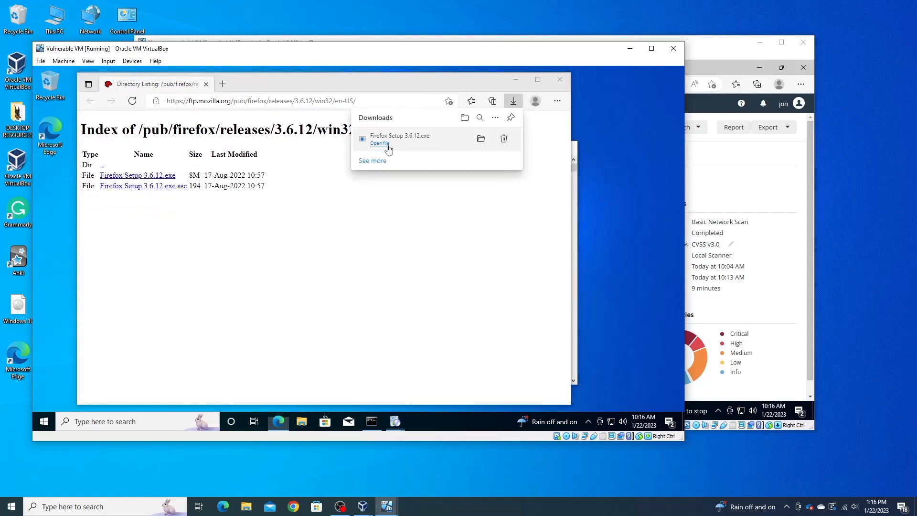
Step: Install Mozilla Firefox with the Standard setup type and launch it on finishing the wizard
click(515, 81)
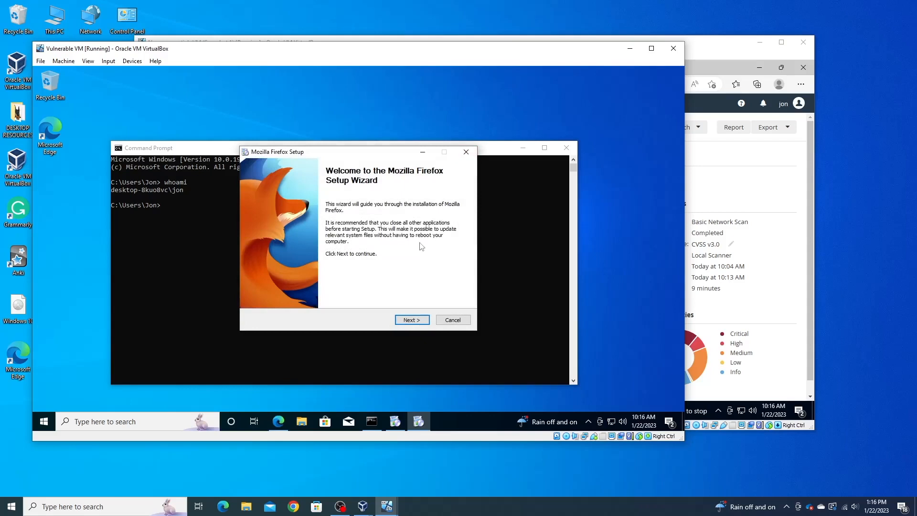
click(523, 148)
click(411, 319)
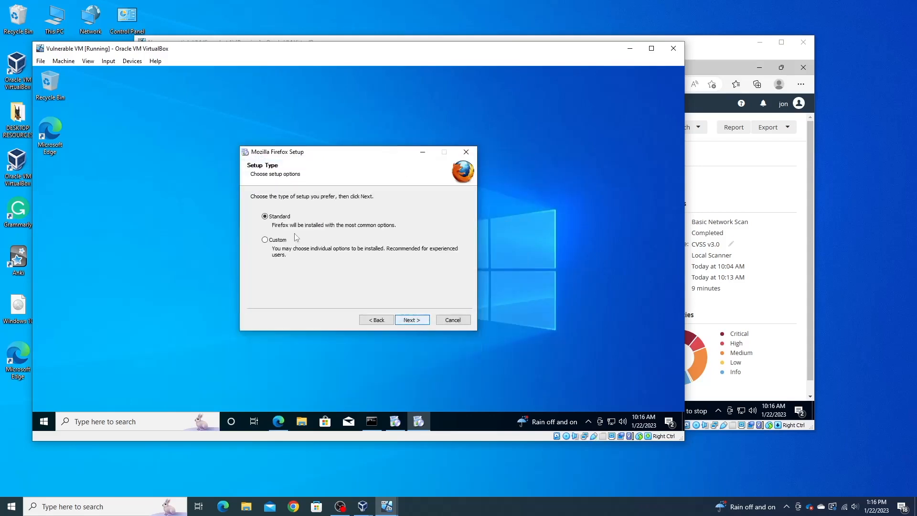
click(417, 320)
click(402, 321)
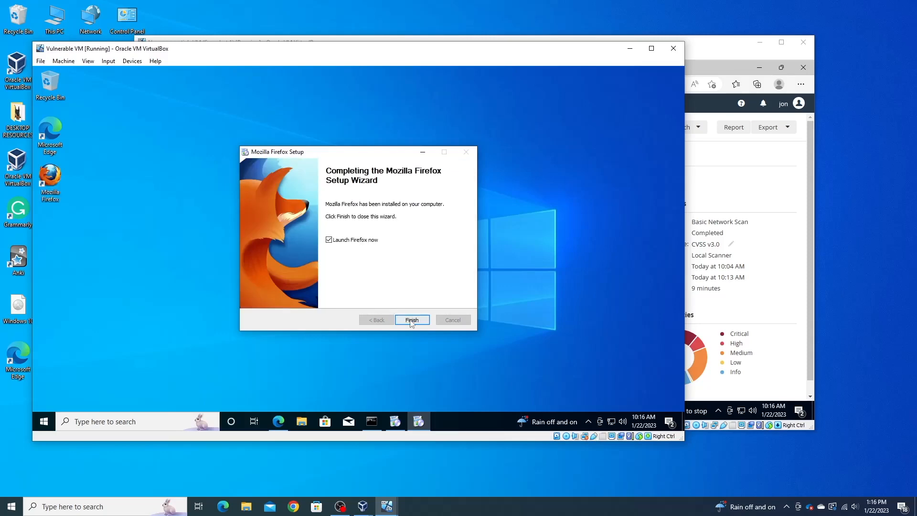
click(412, 321)
Step: Complete the Firefox Import Wizard with Firefox Start as the home page and dismiss the Setup error
click(430, 275)
click(407, 319)
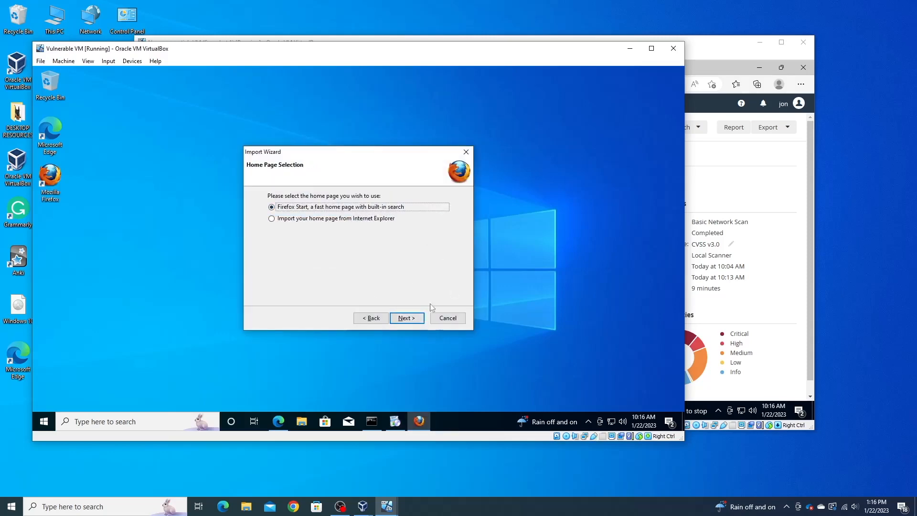
click(407, 318)
click(406, 316)
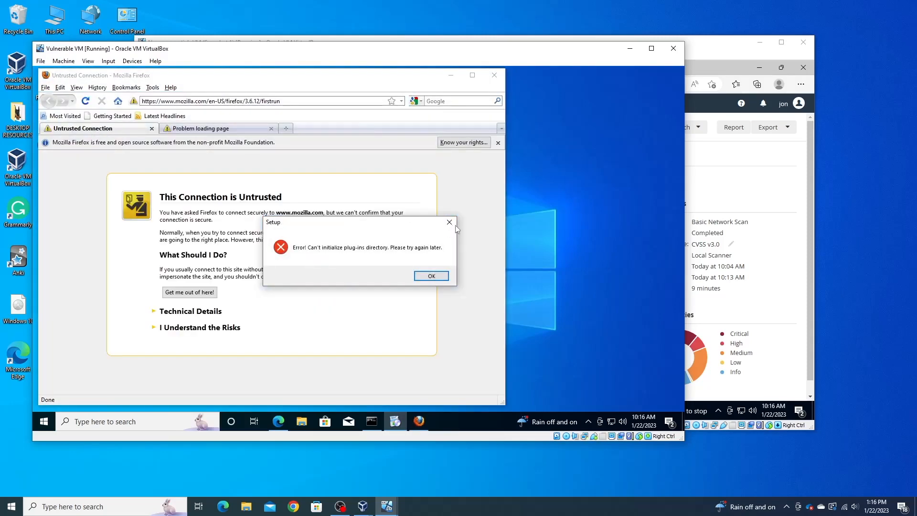
click(449, 222)
Step: Replace the address in Firefox with the note "very old depricated firefox download!!" and close the browser
double_click(293, 102)
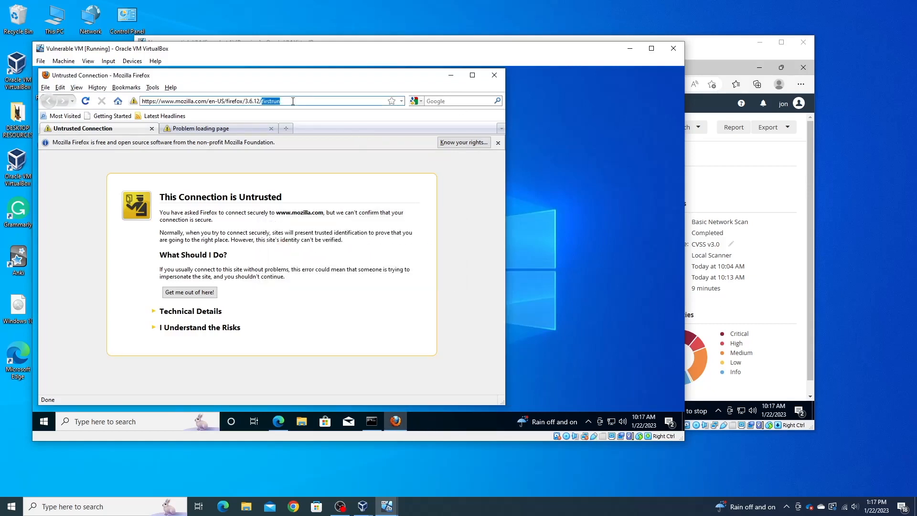
triple_click(292, 101)
text(very old depricated firefox download!!)
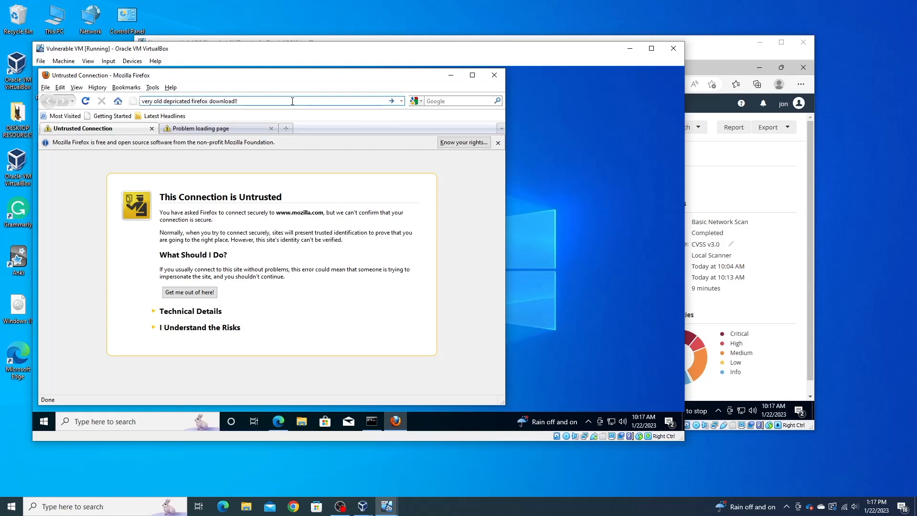
click(499, 79)
click(362, 210)
click(485, 79)
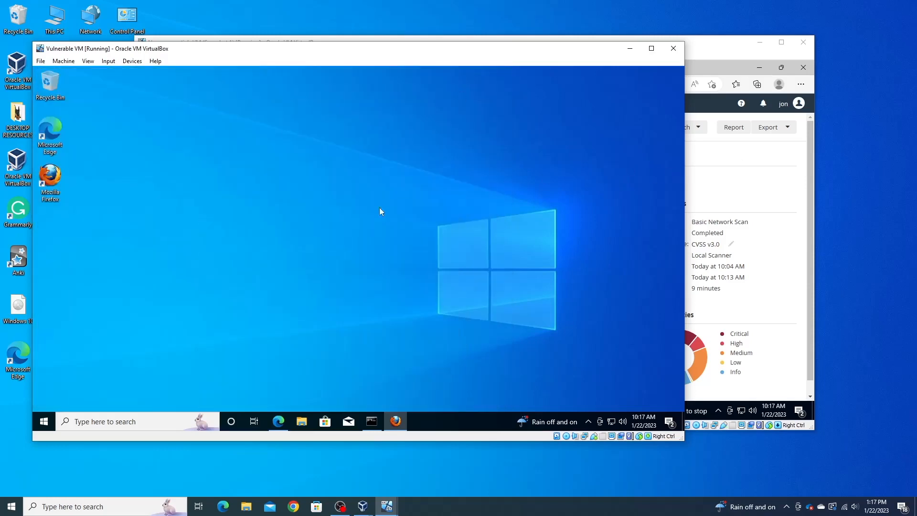
Step: In Nessus, launch the Vulnerable VM scan again from My Scans and open its results
drag(258, 50, 241, 48)
click(689, 49)
click(264, 136)
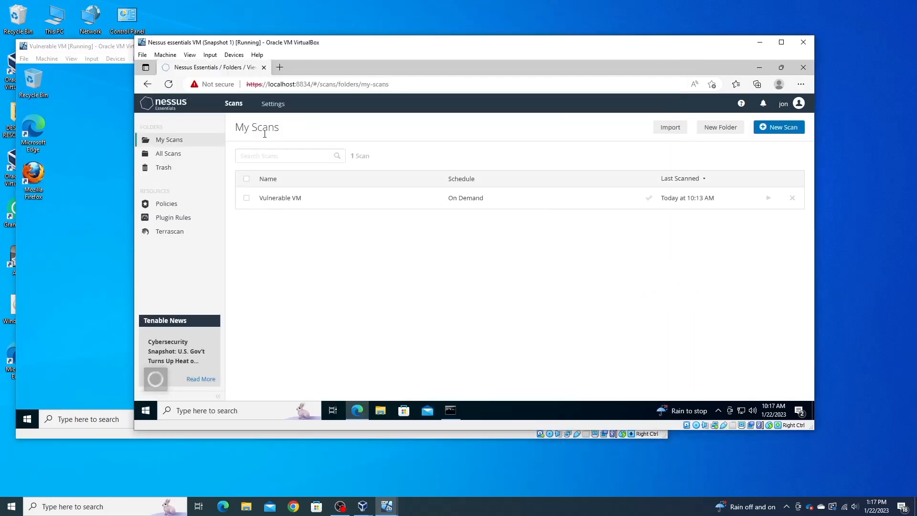
click(328, 199)
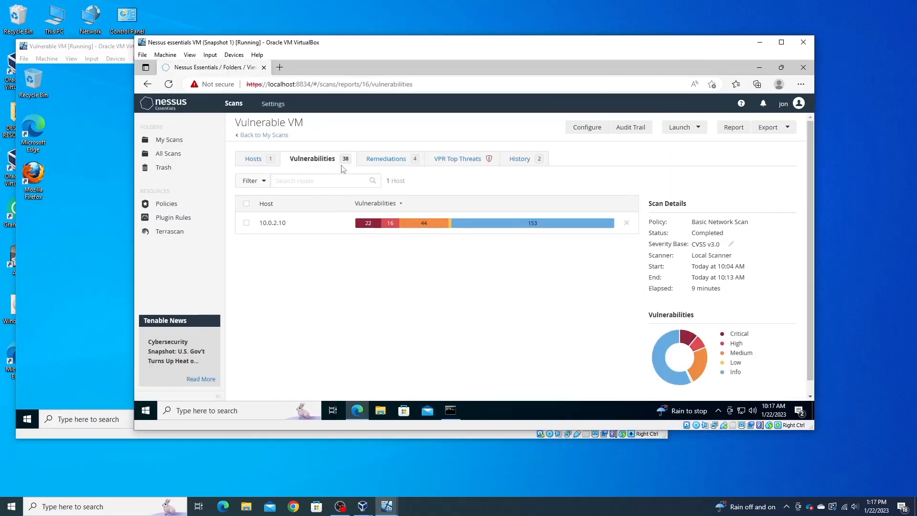
click(270, 136)
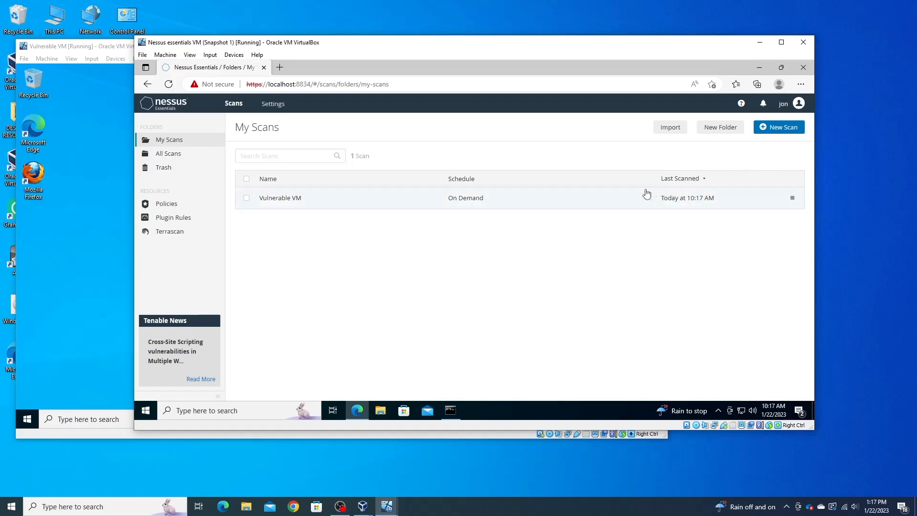
click(579, 197)
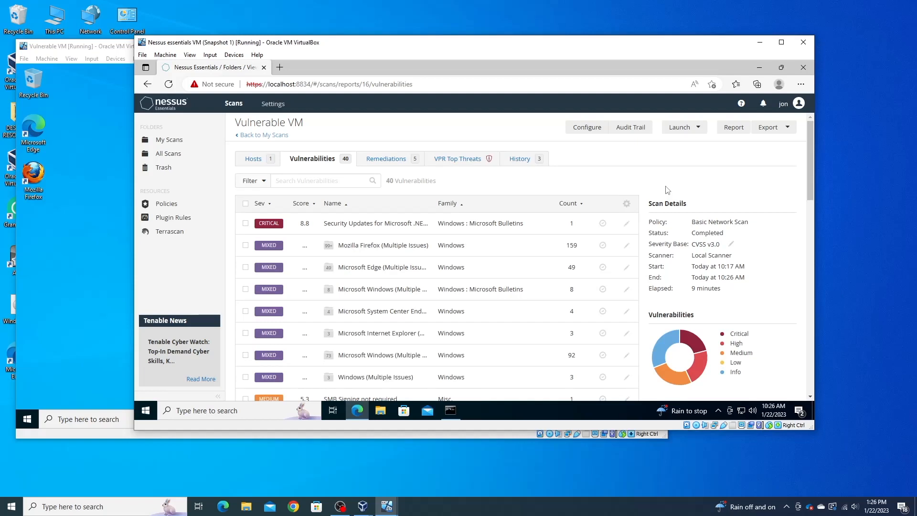
Step: Examine the VPR Top Threats of the Vulnerable VM scan, reading the synopsis of the Firefox < 28.0 Multiple Vulnerabilities finding before closing it
click(394, 166)
click(452, 163)
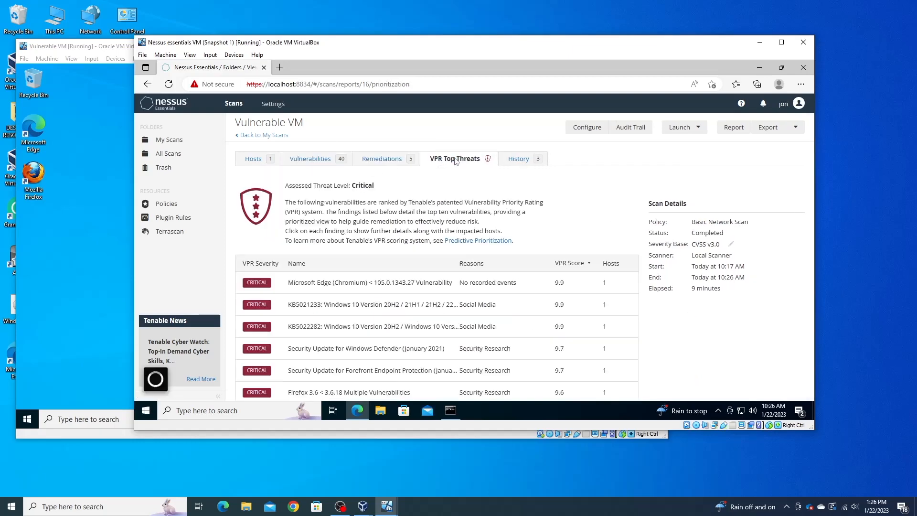
scroll(414, 236, down, 3)
click(384, 358)
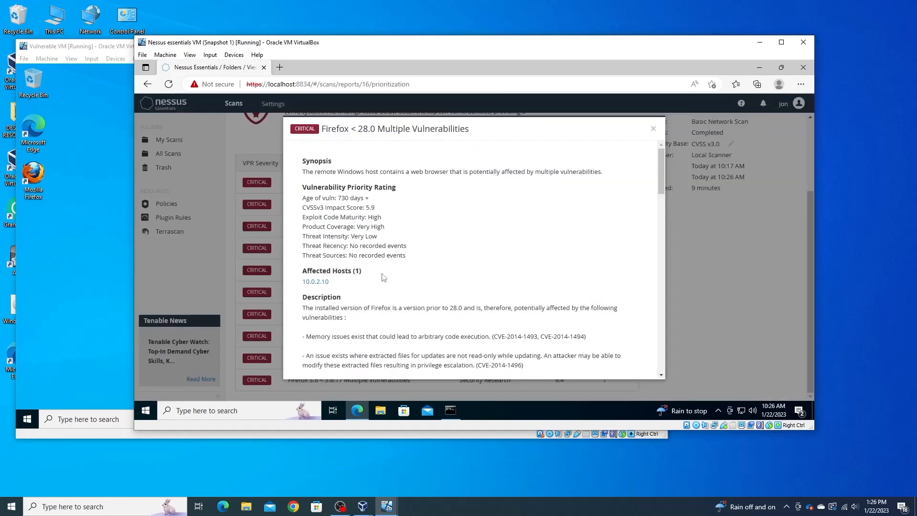
drag(305, 174, 621, 170)
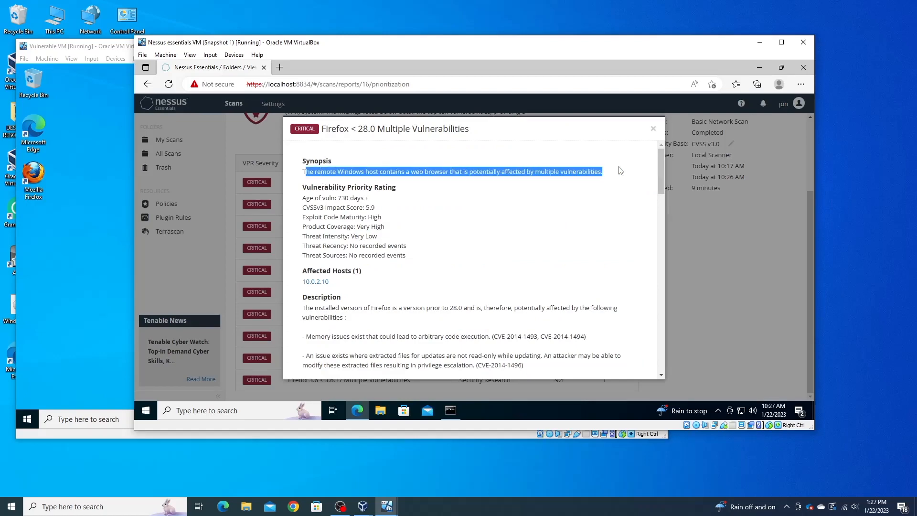
key(Escape)
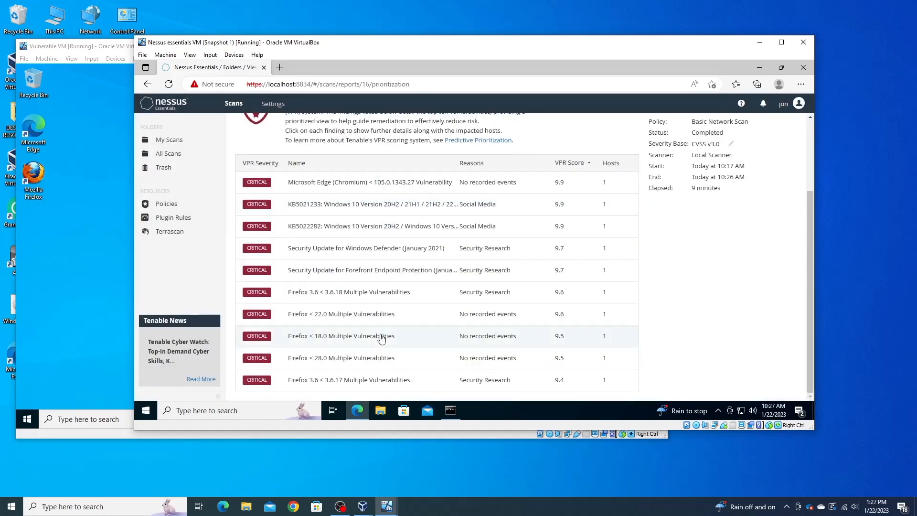
Step: Review the remaining result views of the Vulnerable VM scan and the list of vulnerabilities for host 10.0.2.10
scroll(380, 311, up, 2)
click(513, 148)
click(436, 163)
click(520, 162)
click(311, 158)
click(253, 159)
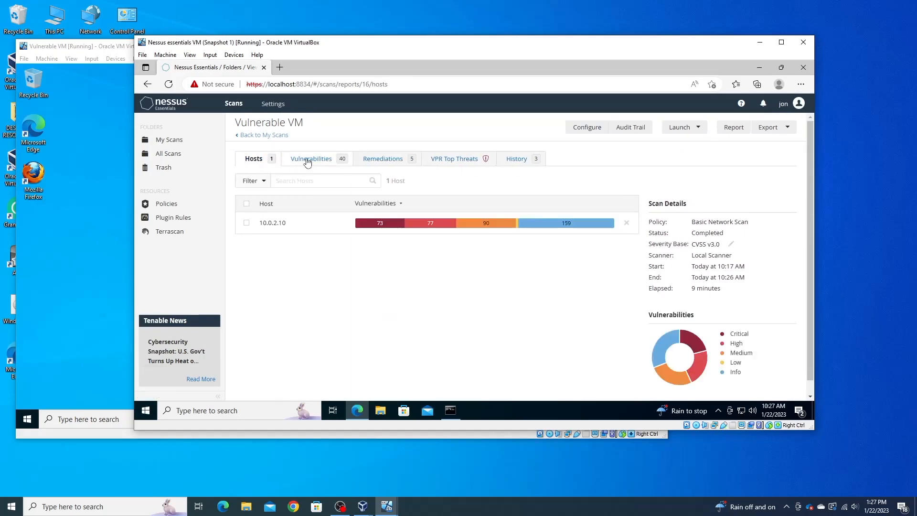
click(390, 221)
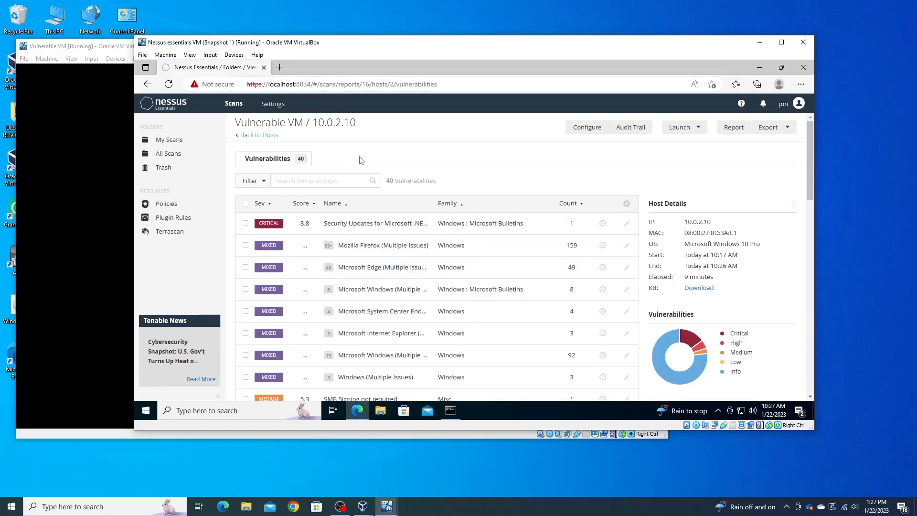
scroll(433, 238, down, 5)
scroll(434, 238, up, 5)
Step: Return to the scan's host list, switch to the Vulnerable VM and delete the Mozilla Firefox shortcut from its desktop
click(128, 222)
click(698, 223)
click(258, 135)
click(68, 172)
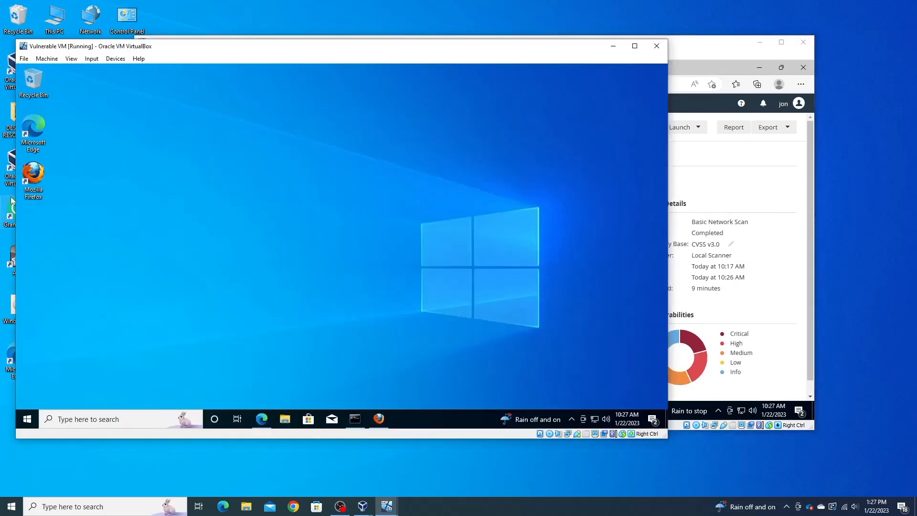
right_click(31, 182)
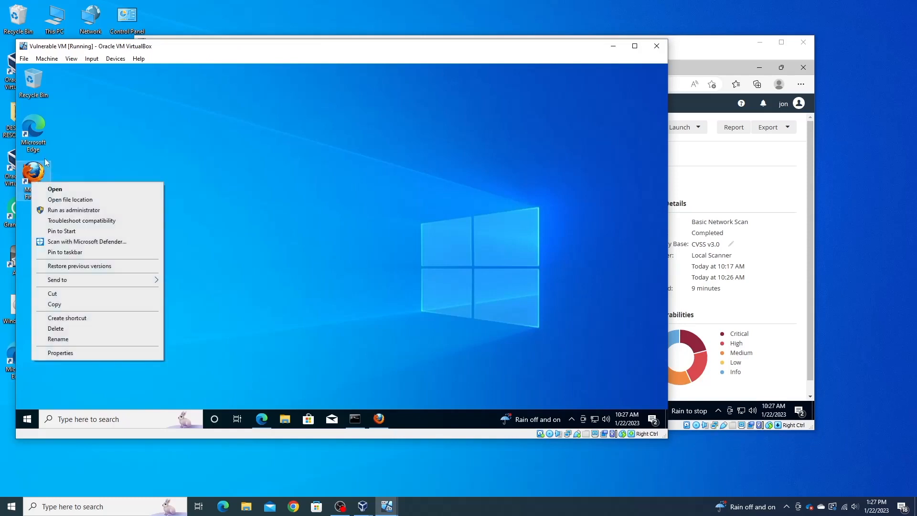
click(86, 328)
Step: Search Windows for "fire", choose to uninstall Mozilla Firefox and start the uninstaller for Mozilla Firefox (3.6.12) in Programs and Features
click(85, 413)
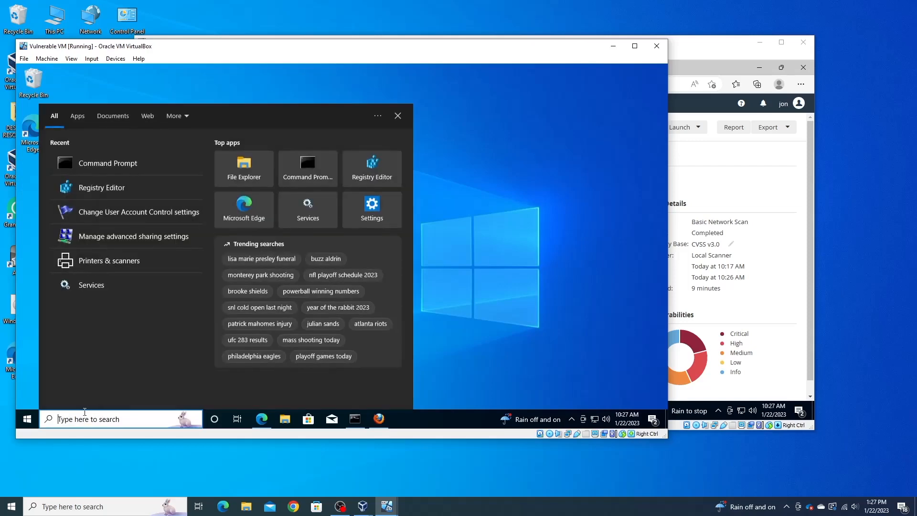
text(fire)
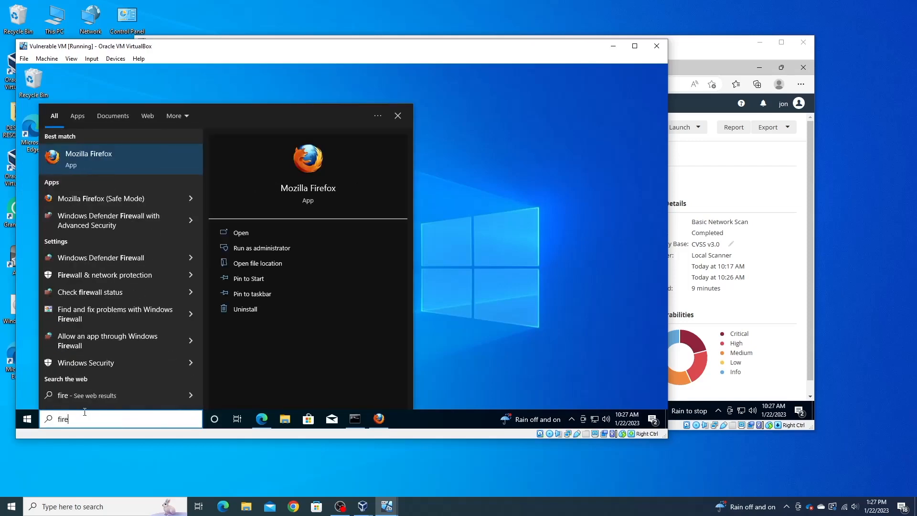
right_click(108, 153)
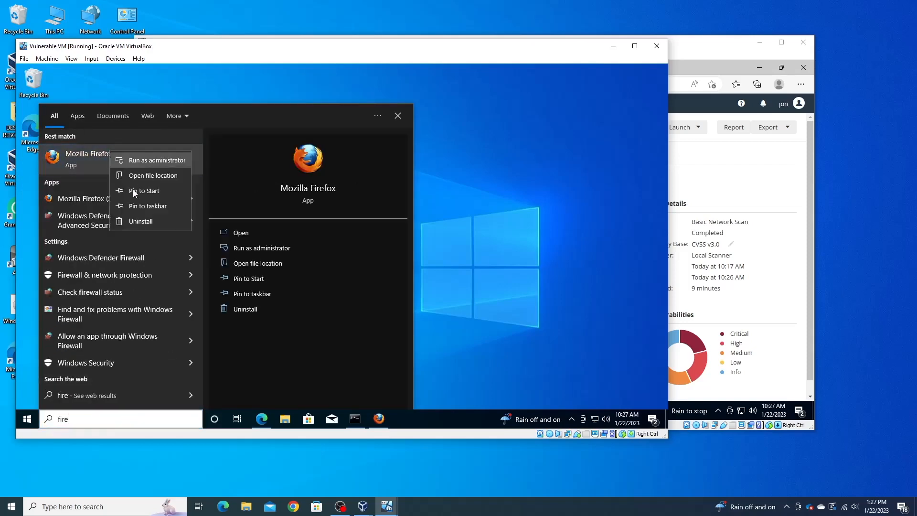
click(135, 222)
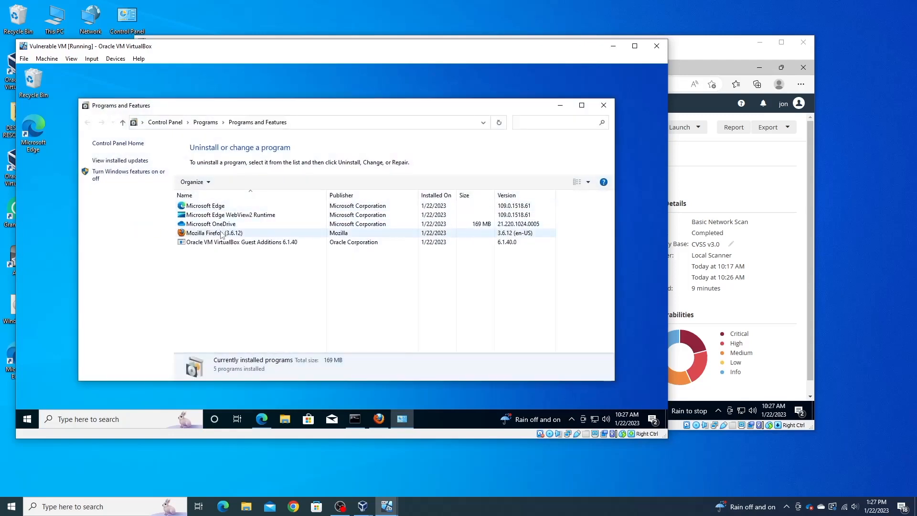
click(221, 234)
right_click(222, 235)
click(255, 238)
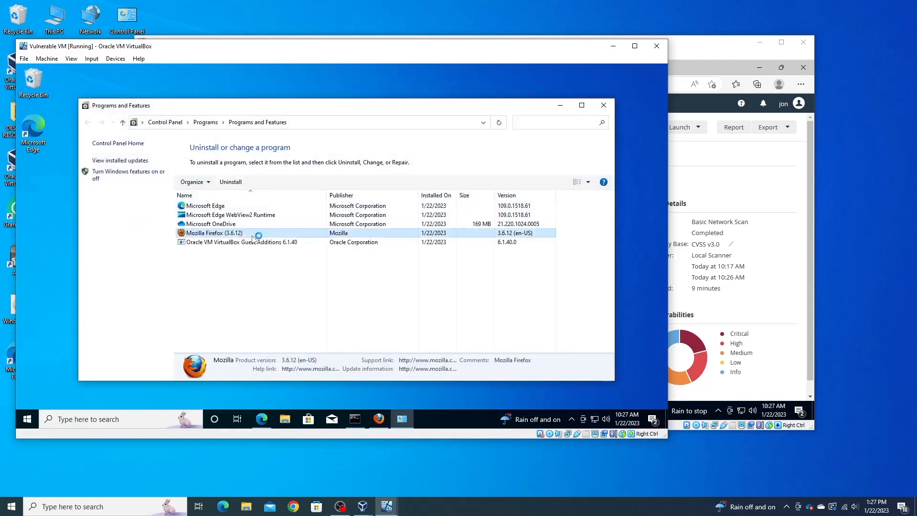
Step: Try to proceed in the Mozilla Firefox Uninstall Wizard and close the Firefox window that is still running
click(406, 318)
click(413, 276)
click(404, 318)
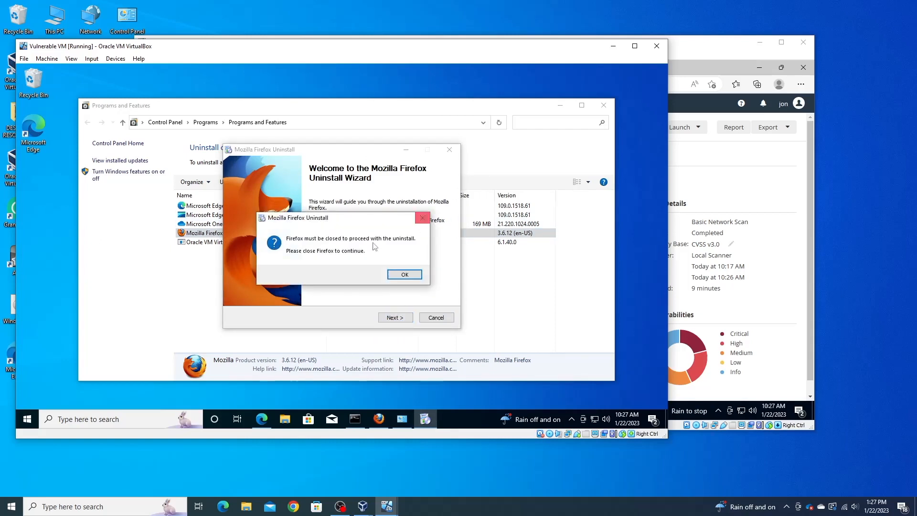
click(406, 275)
click(379, 419)
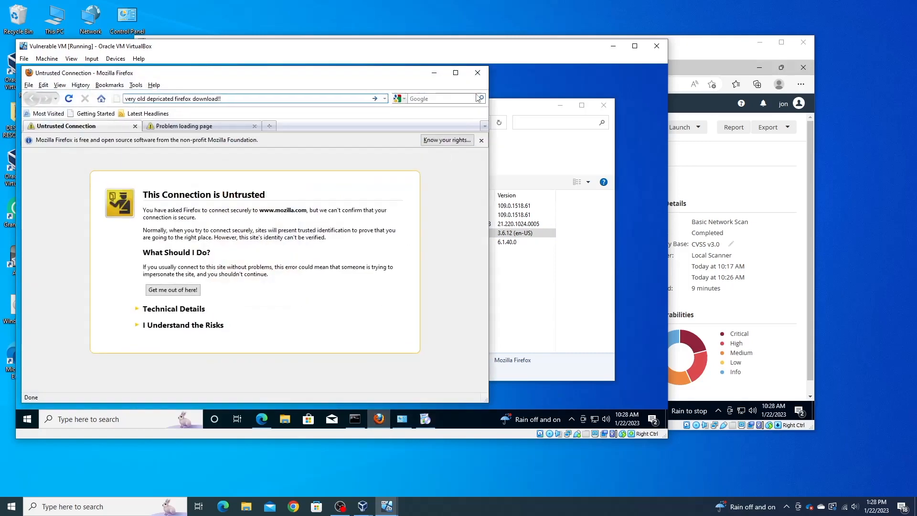
click(478, 72)
click(265, 259)
Step: Uninstall Mozilla Firefox without removing personal data, finish the wizard and close Programs and Features
click(397, 318)
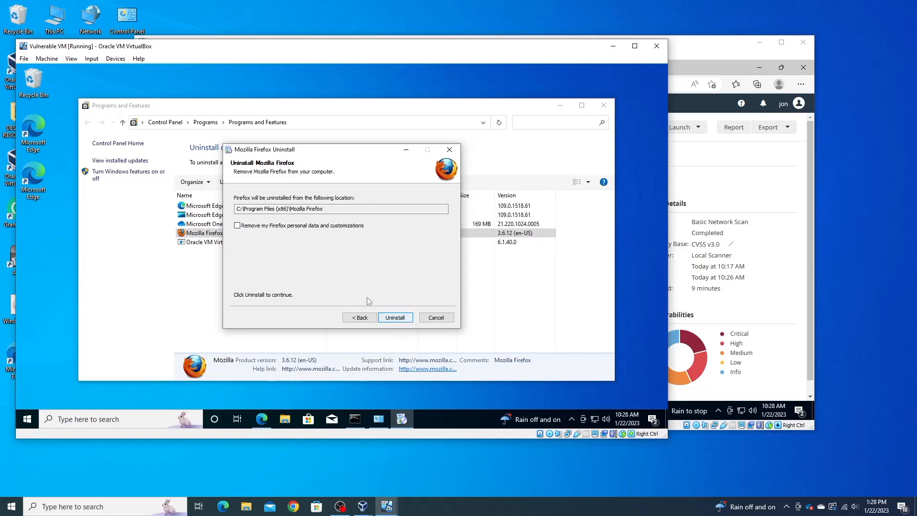
click(398, 319)
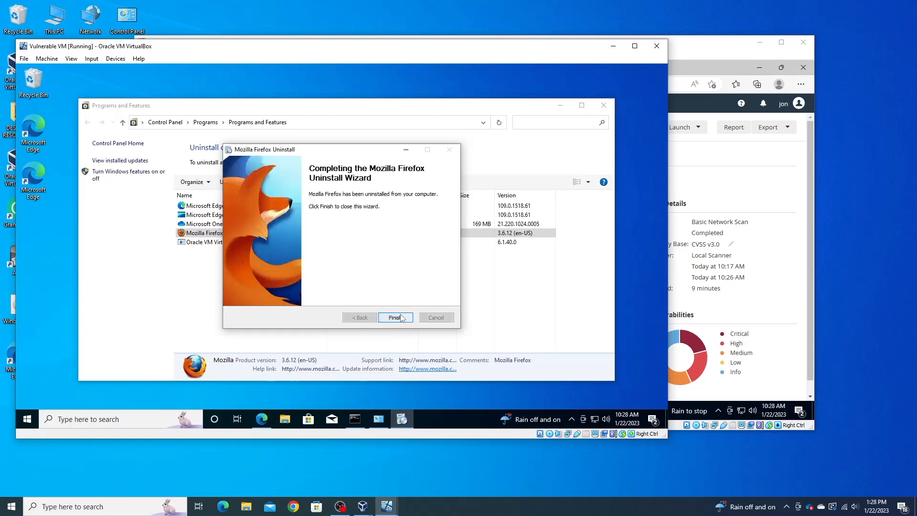
click(395, 318)
click(603, 106)
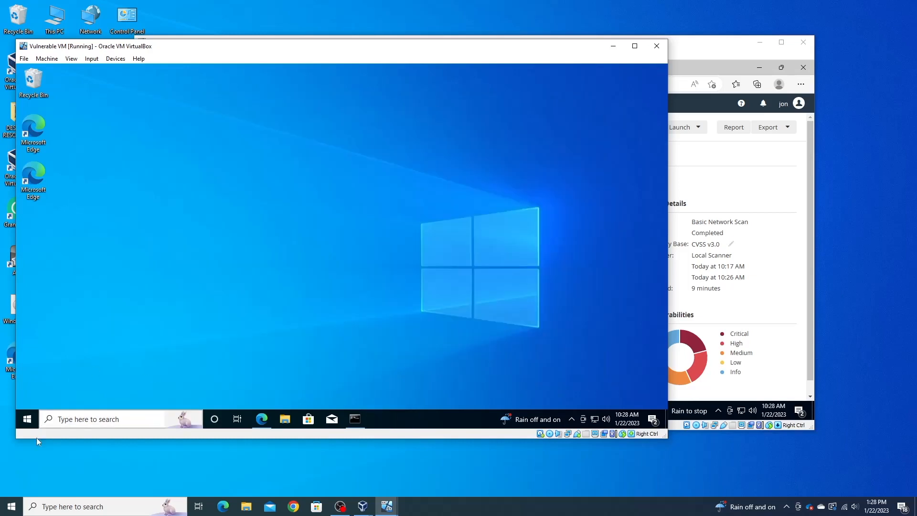
Step: Search Windows for "update" in the Vulnerable VM and open the best match to update the system
click(27, 419)
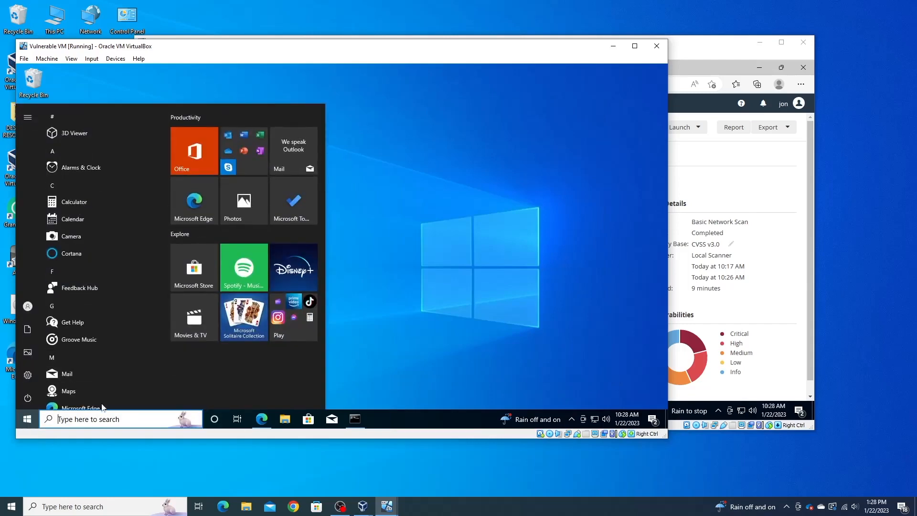
text(update)
click(128, 156)
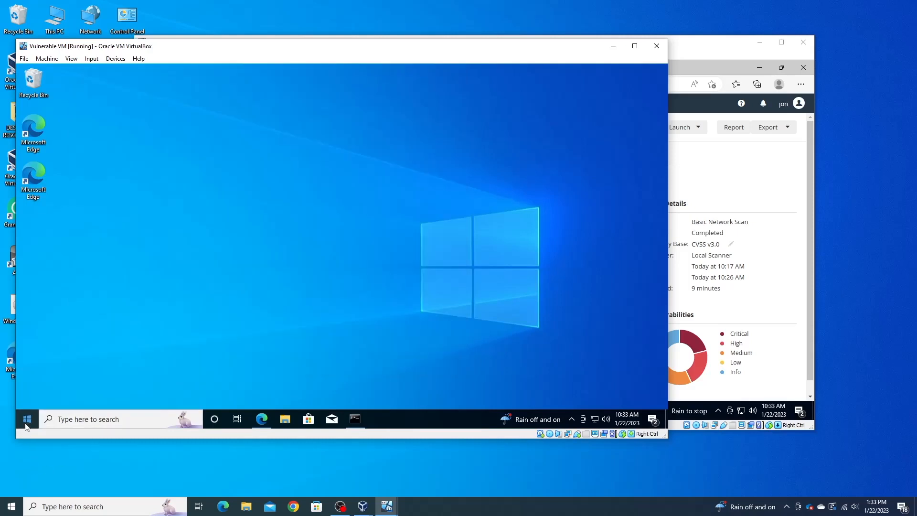
Step: Restart Windows in the Vulnerable VM
right_click(26, 420)
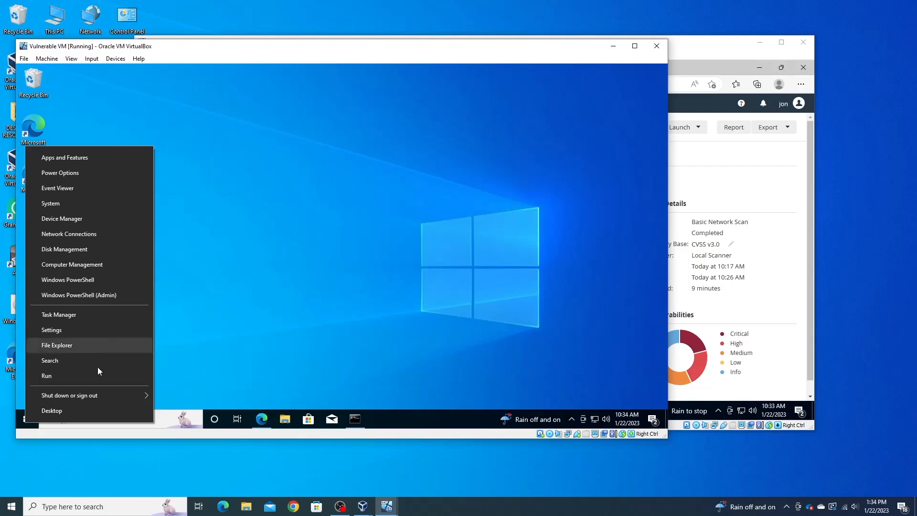
mouse_move(93, 396)
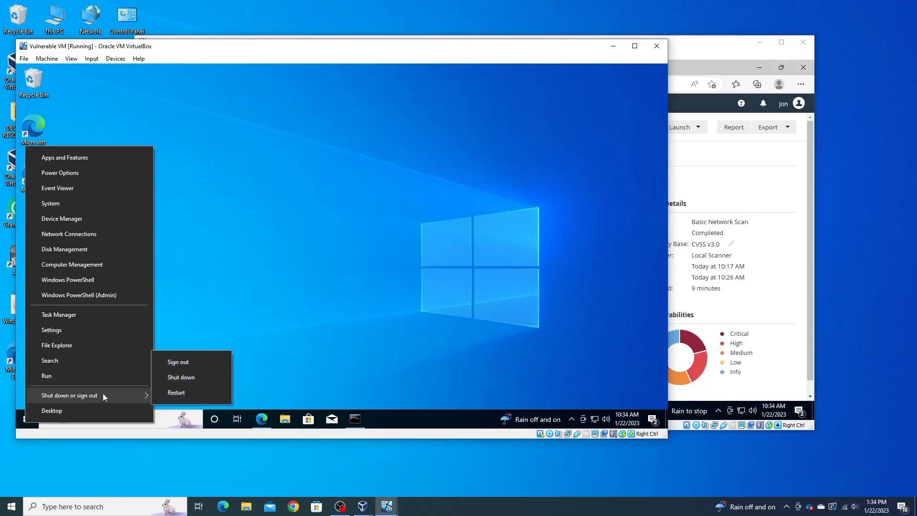
click(185, 392)
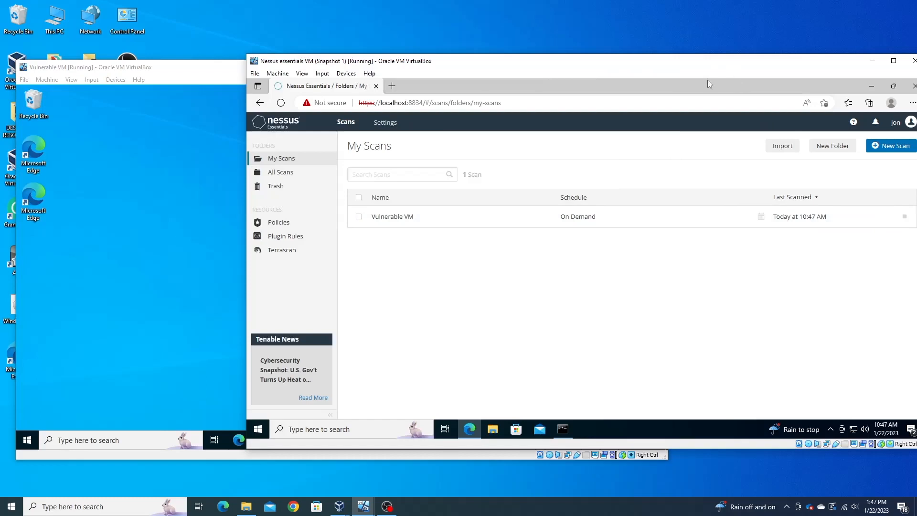
Step: Bring the Nessus VM window fully into view, open the new Vulnerable VM scan results, review the vulnerabilities list and return to My Scans
drag(709, 62, 690, 82)
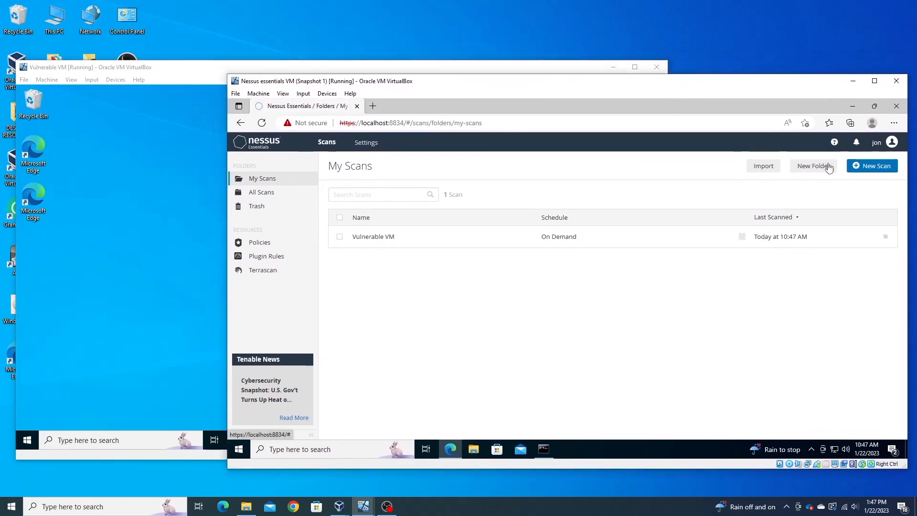
click(520, 242)
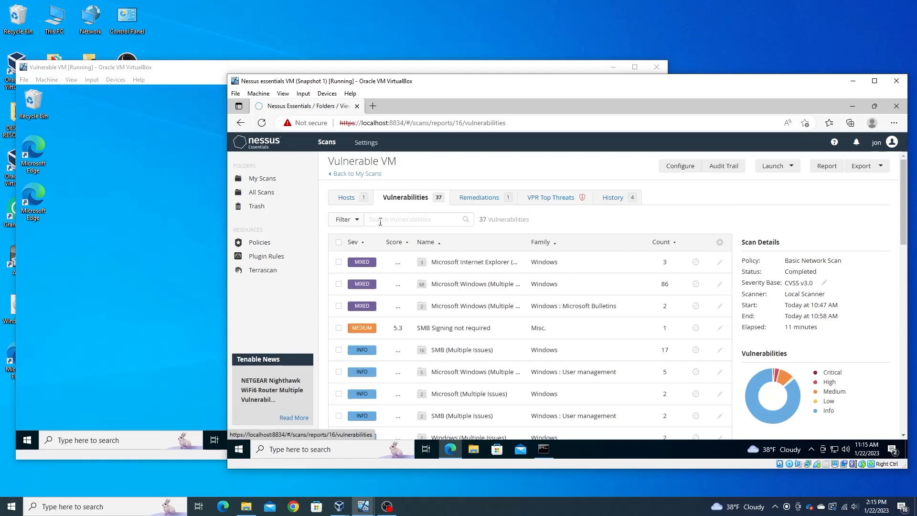
scroll(514, 290, down, 1)
scroll(514, 290, down, 5)
scroll(514, 290, up, 6)
click(359, 176)
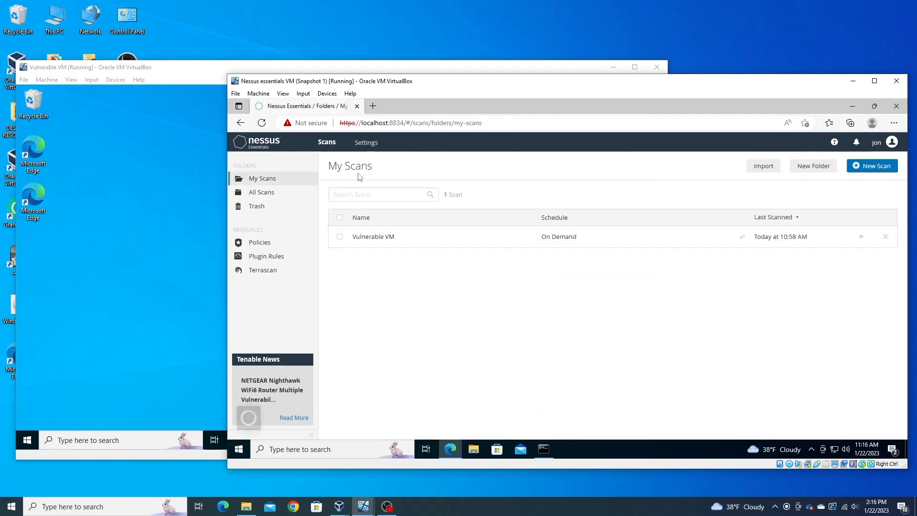
Step: Reopen the Vulnerable VM scan results and view the vulnerabilities of host 10.0.2.10
click(697, 237)
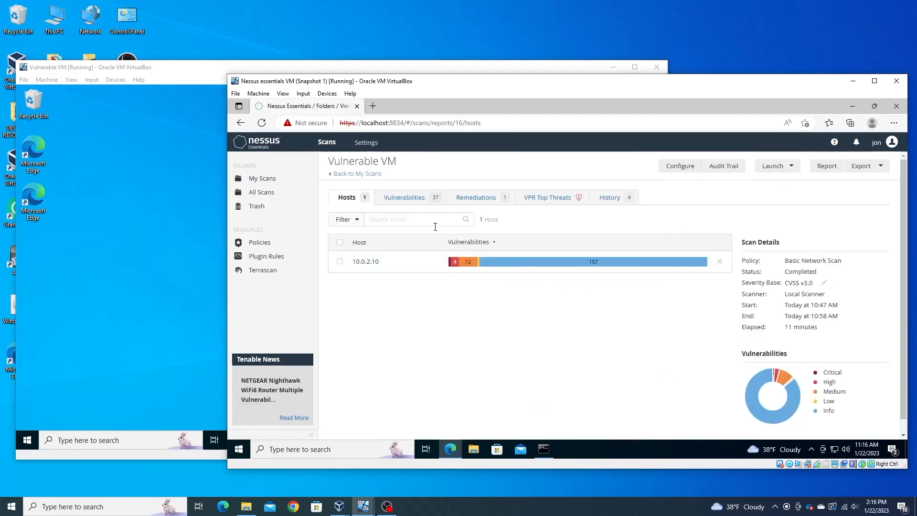
click(440, 203)
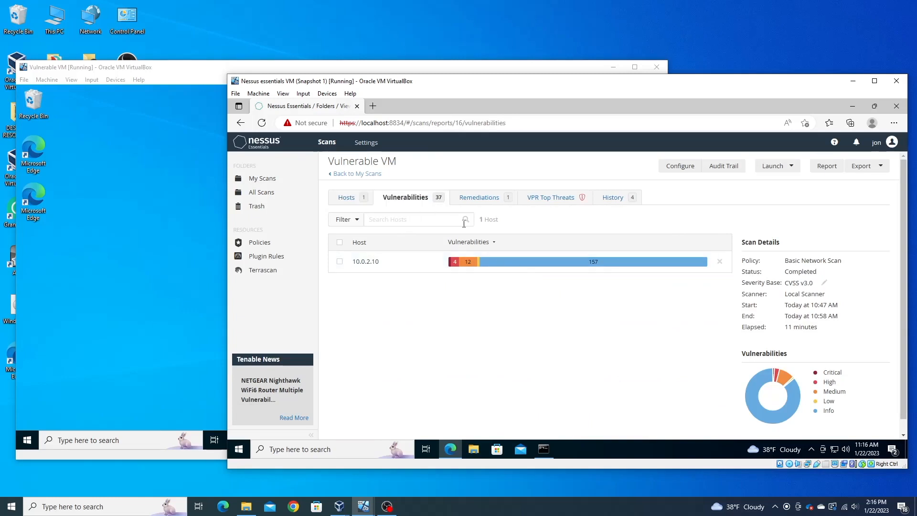
click(348, 197)
click(373, 262)
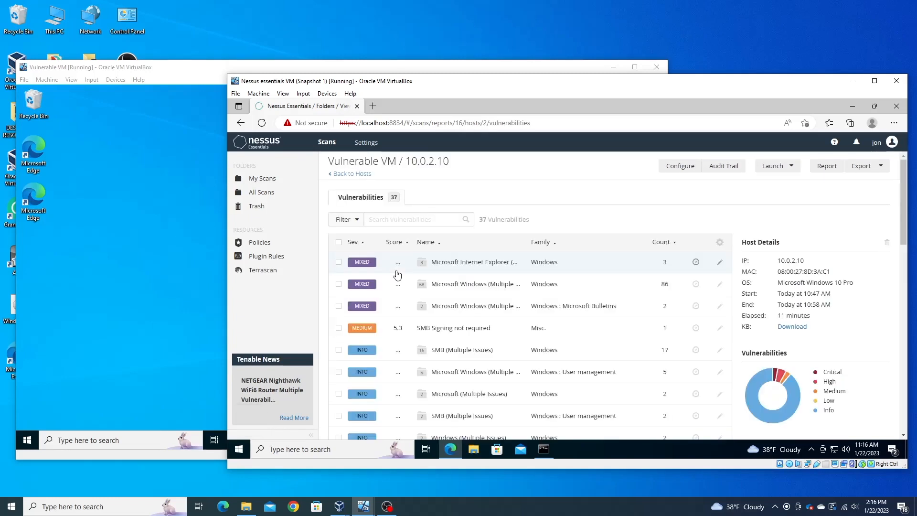